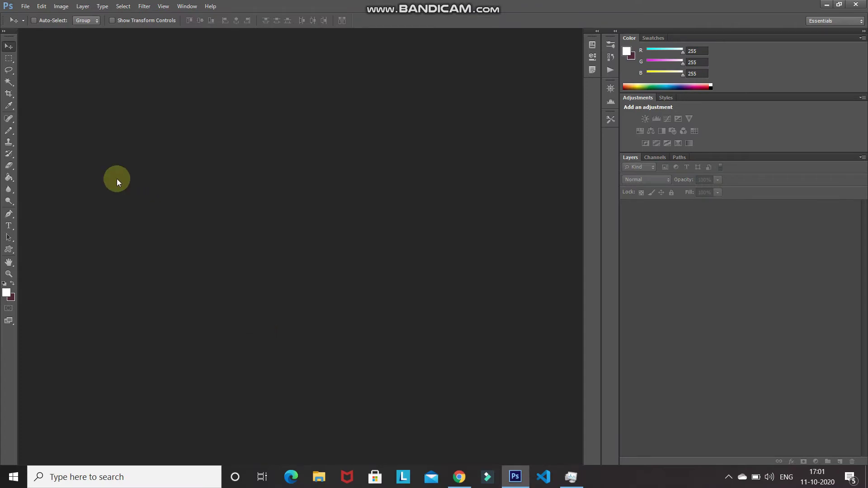
Make a new blank white 1500 × 1000 px, 72 ppi RGB document (Untitled-1).
left_click(25, 5)
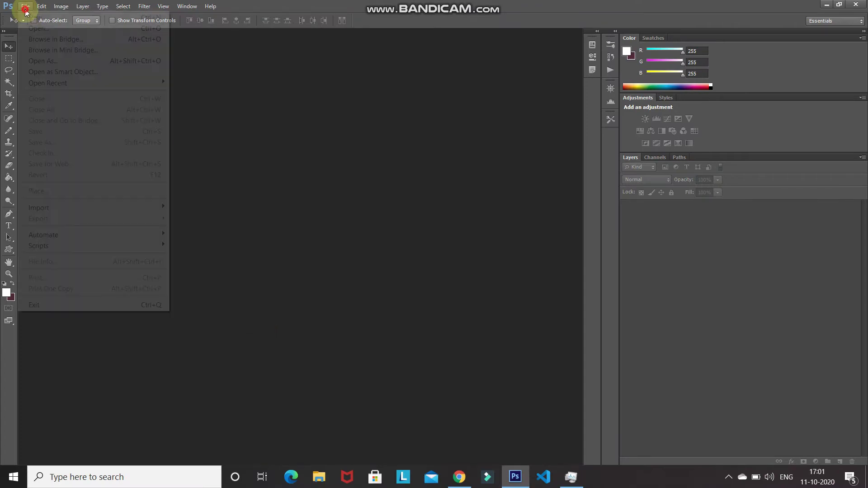
left_click(28, 18)
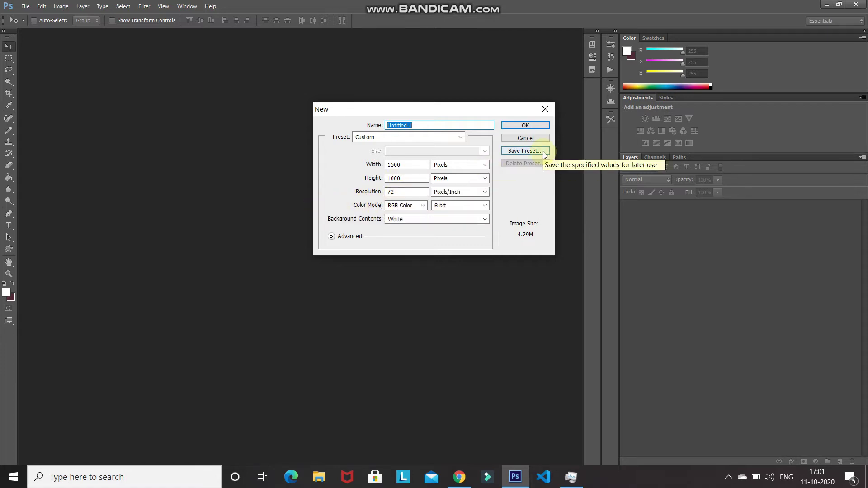
left_click(528, 125)
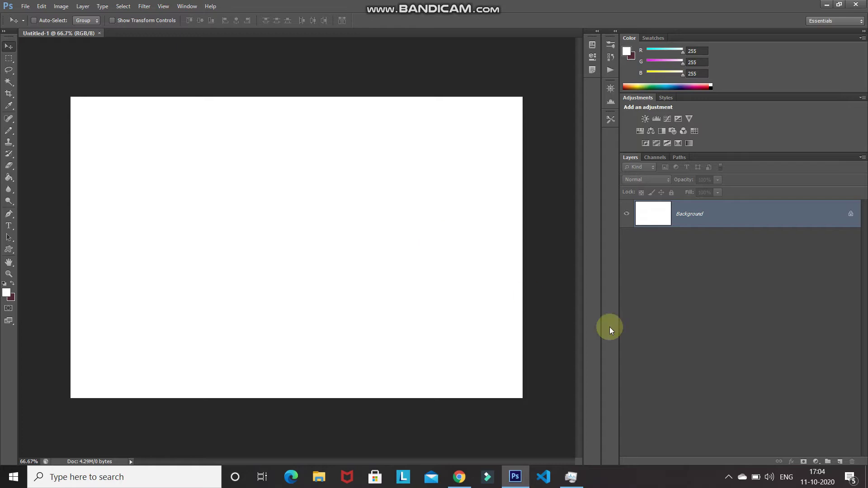
Add a Solid Color fill layer, Color Fill 1, filled with light grey #efefef.
left_click(816, 462)
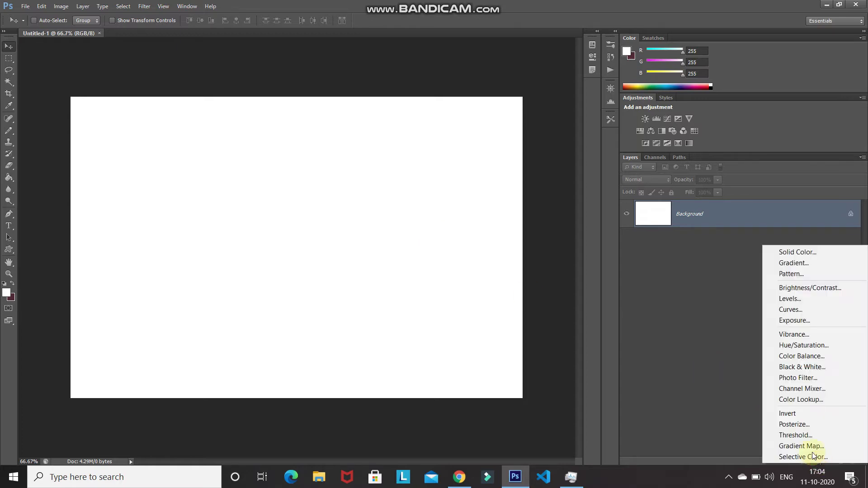
left_click(797, 252)
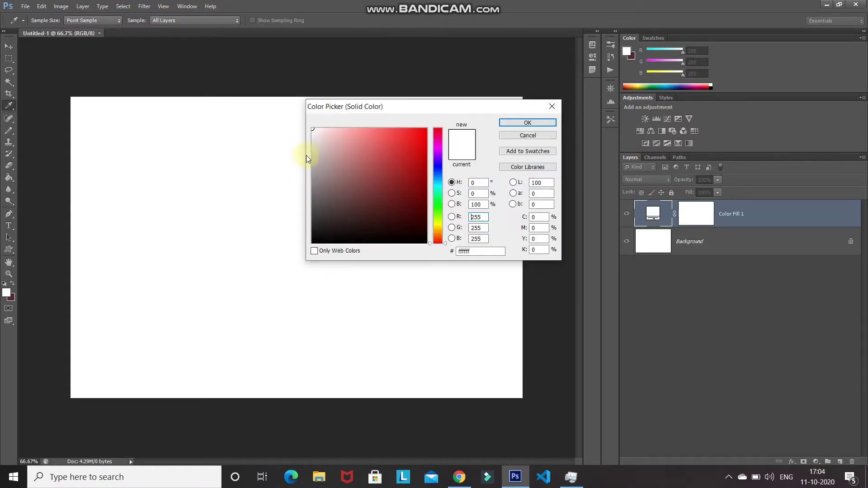
left_click(311, 135)
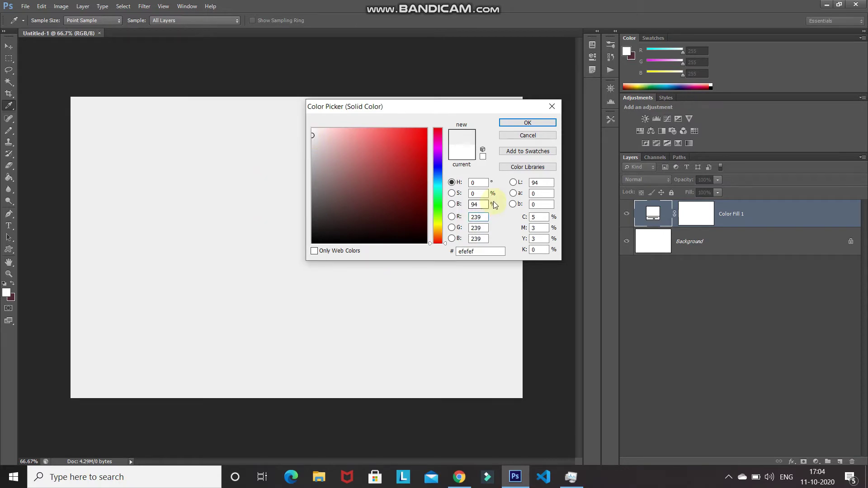
left_click(520, 123)
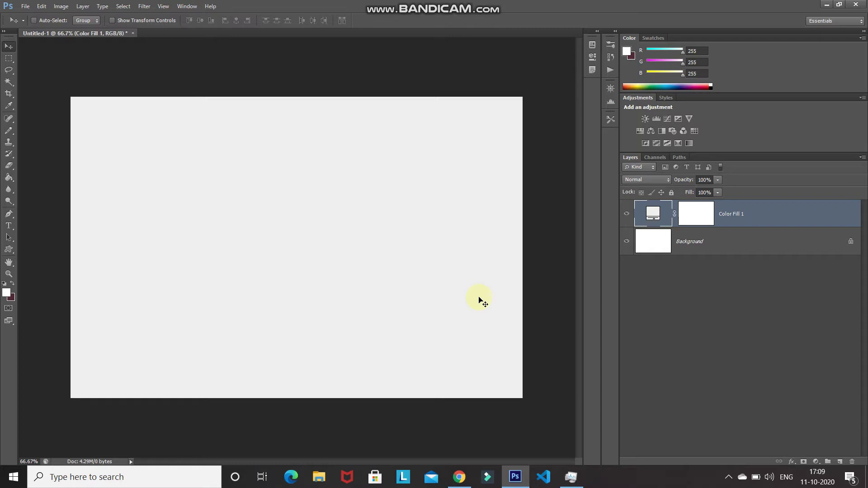
Set the Horizontal Type Tool to white Bebas Neue 1000 pt and start a text layer on the canvas.
left_click(10, 226)
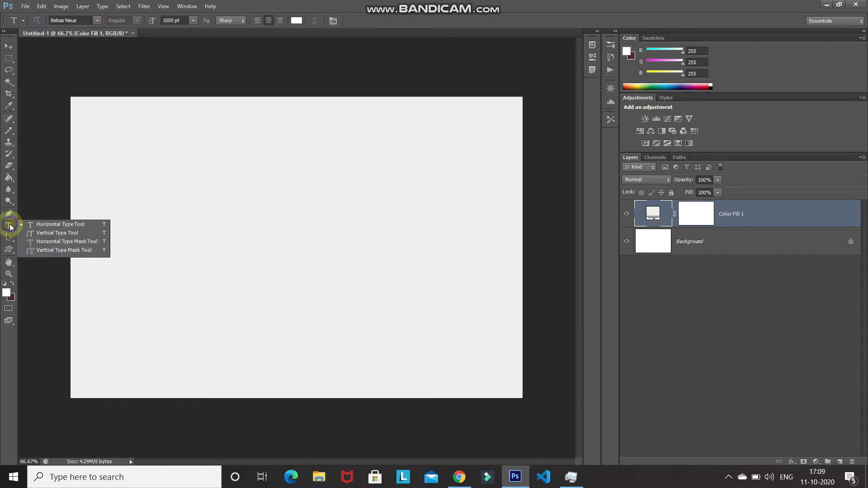
left_click(33, 225)
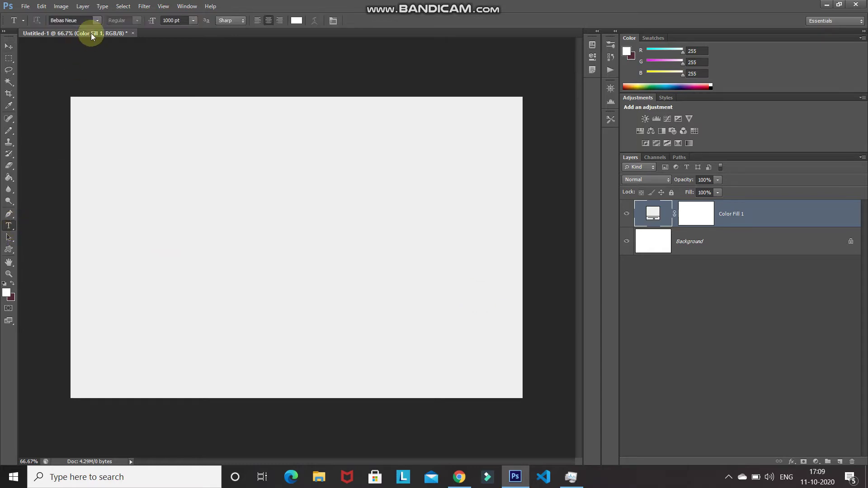
left_click(94, 20)
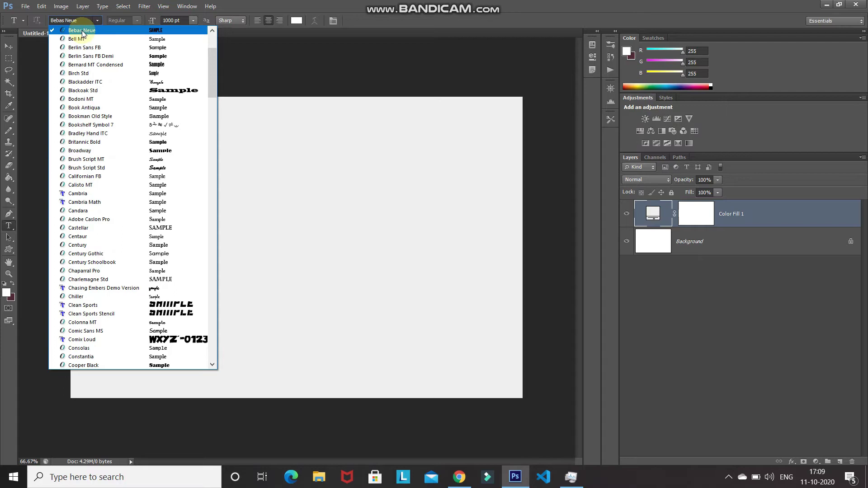
left_click(83, 32)
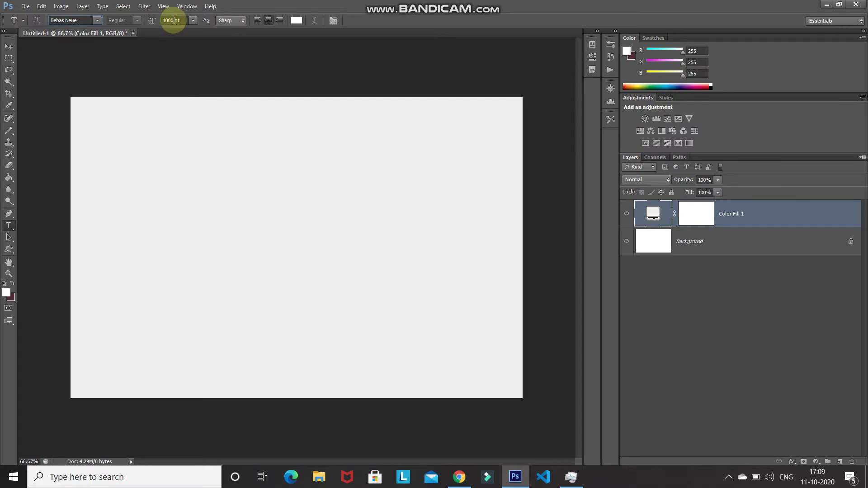
left_click(6, 293)
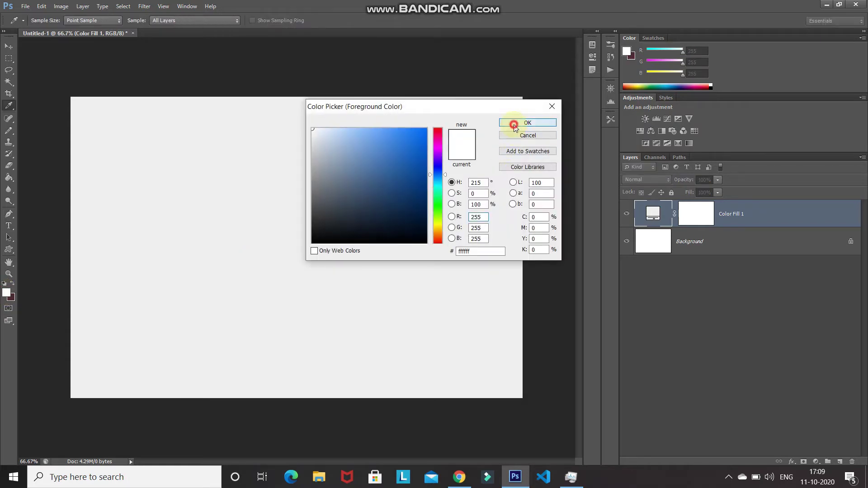
left_click(514, 124)
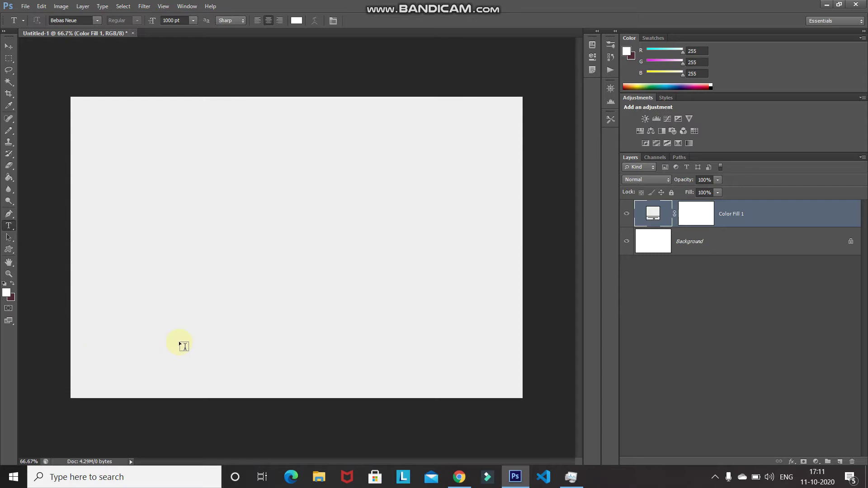
left_click(247, 334)
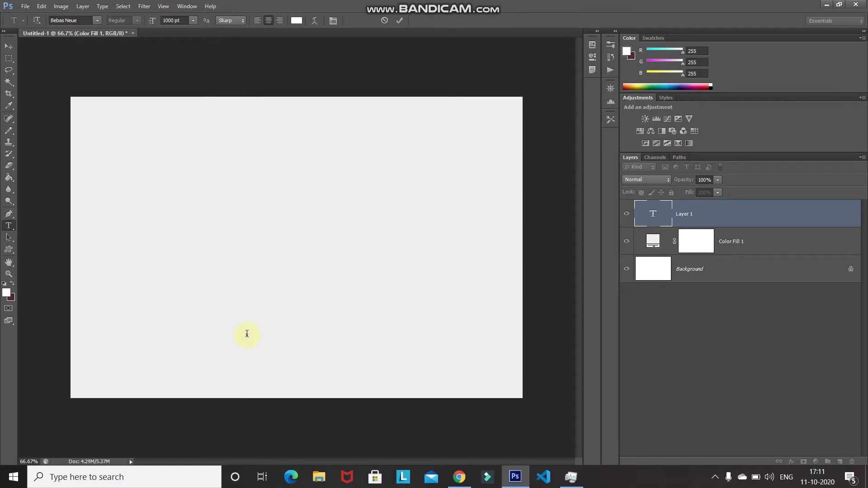
Type and commit a white letter B, then select it together with the Background layer.
type("B")
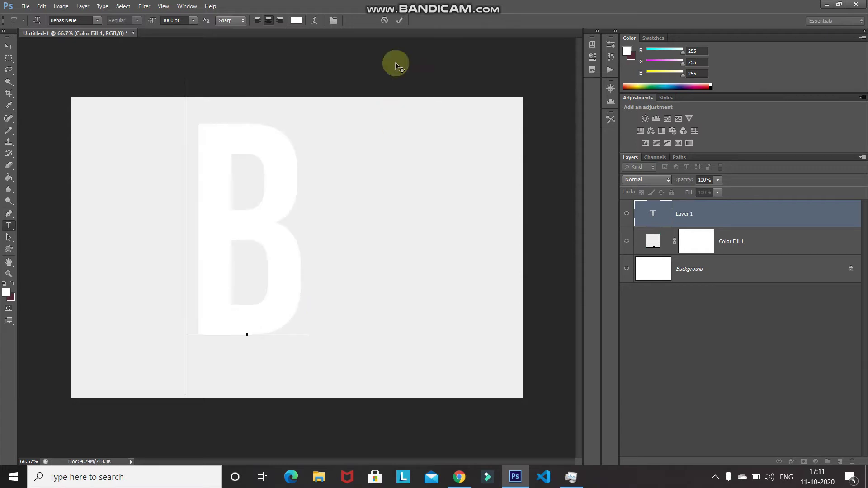
left_click(400, 20)
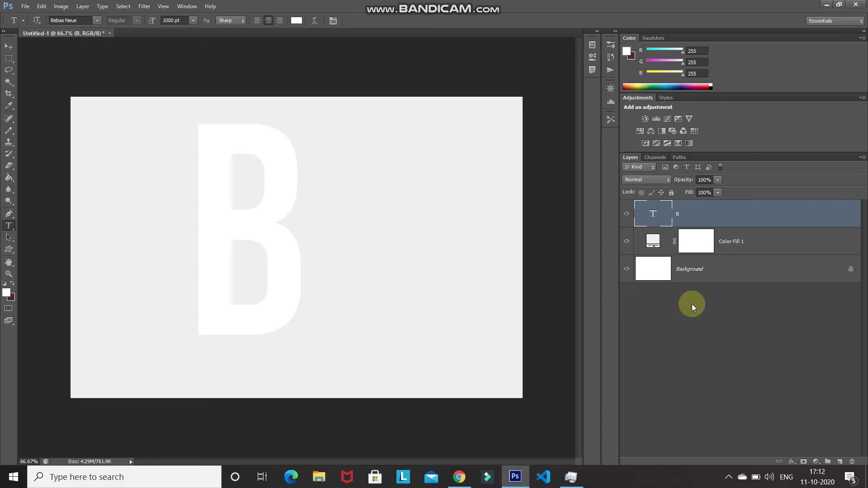
left_click(722, 277, "ctrl")
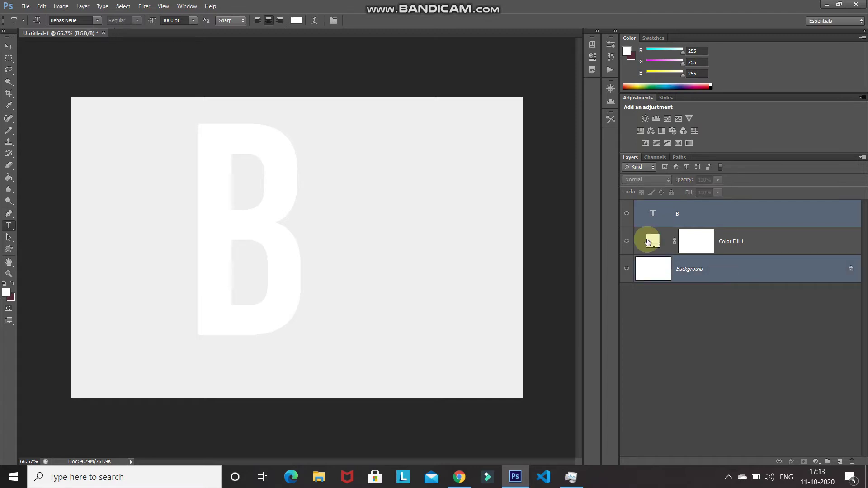
Align the B layer to the vertical and horizontal canvas centres, then select only B.
left_click(11, 49)
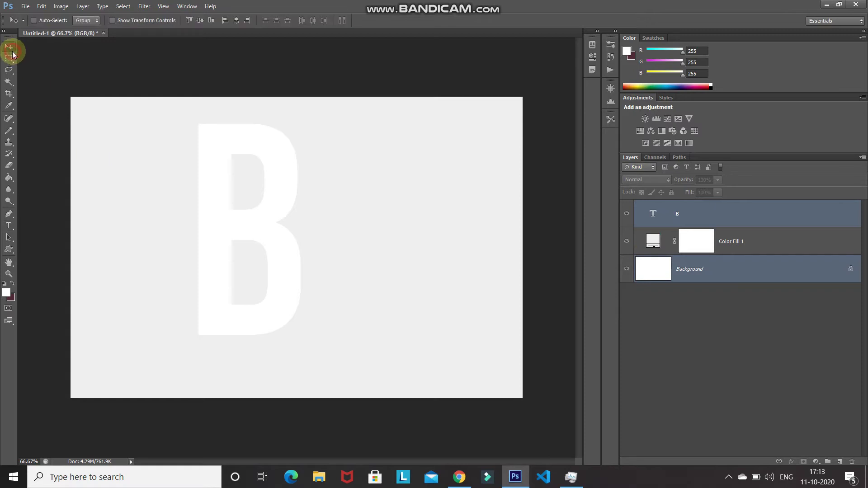
left_click(199, 23)
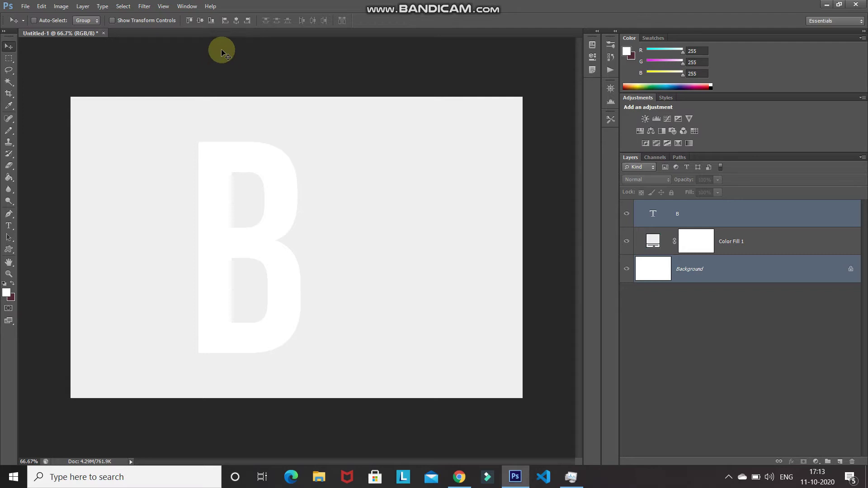
left_click(234, 25)
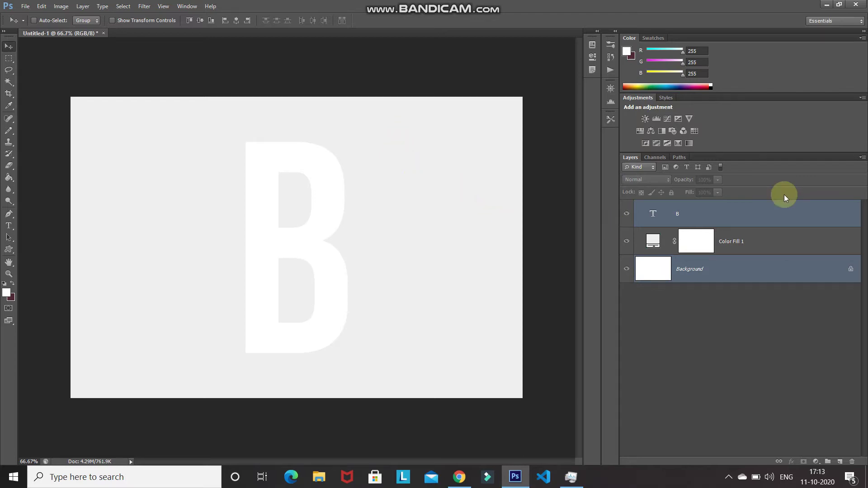
left_click(765, 221)
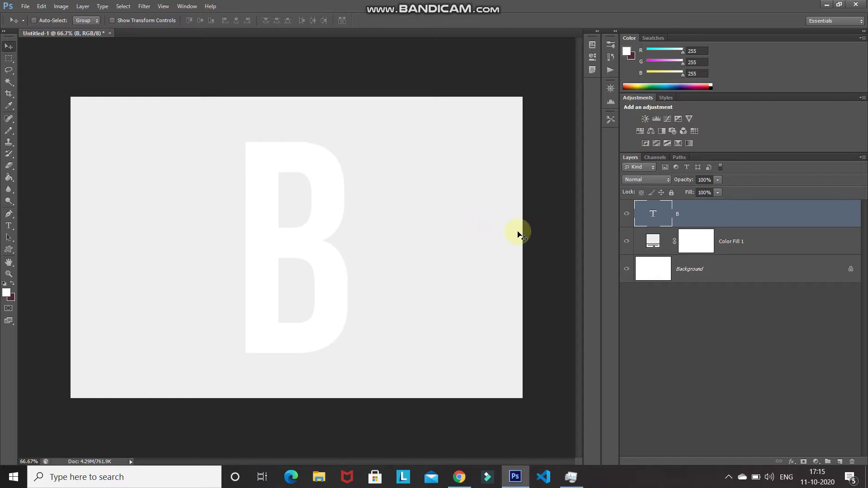
Convert the B text layer to a smart object.
left_click(761, 222)
right_click(759, 218)
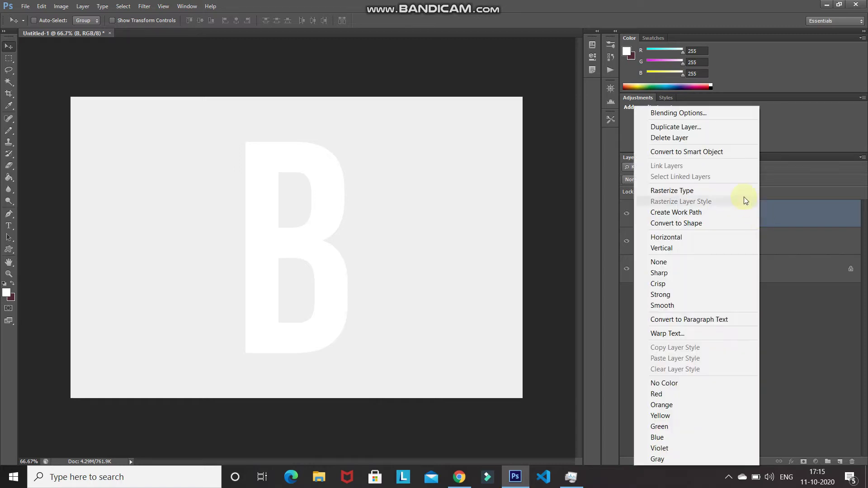
left_click(694, 153)
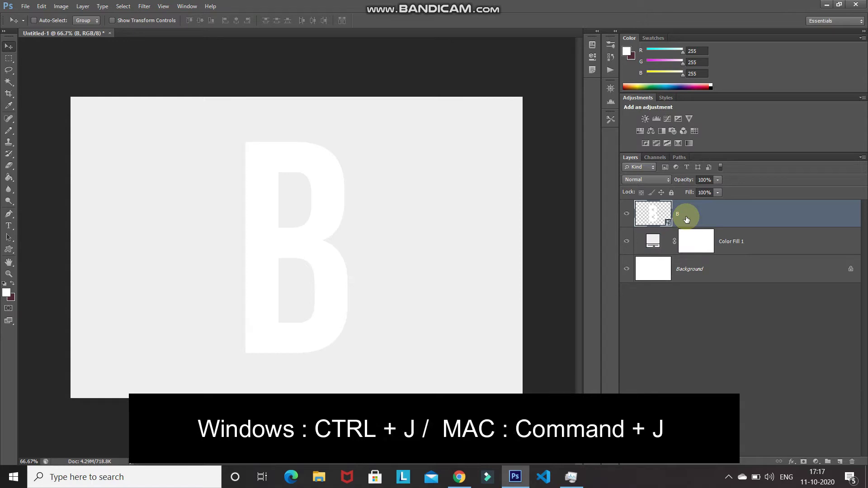
Duplicate the B smart object into B copy through B copy 5 and hide the copies.
key("ctrl+j")
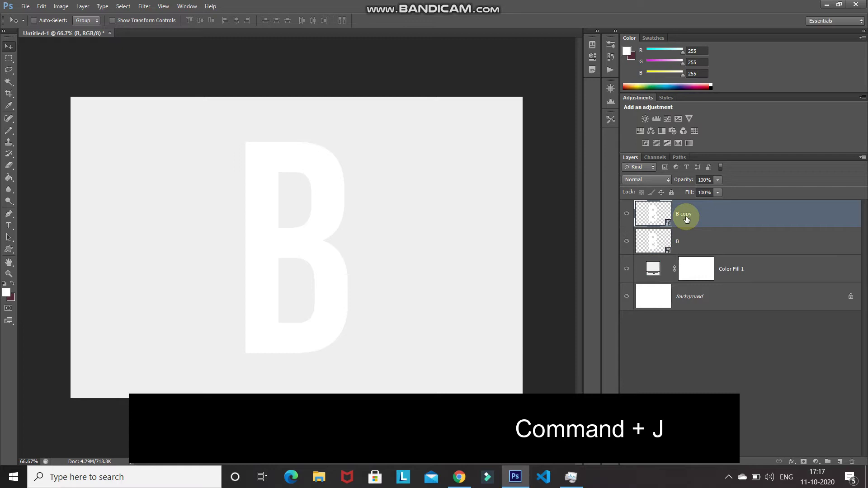
key("ctrl+j")
key("ctrl+j")
key("ctrl+j")
key("ctrl+j")
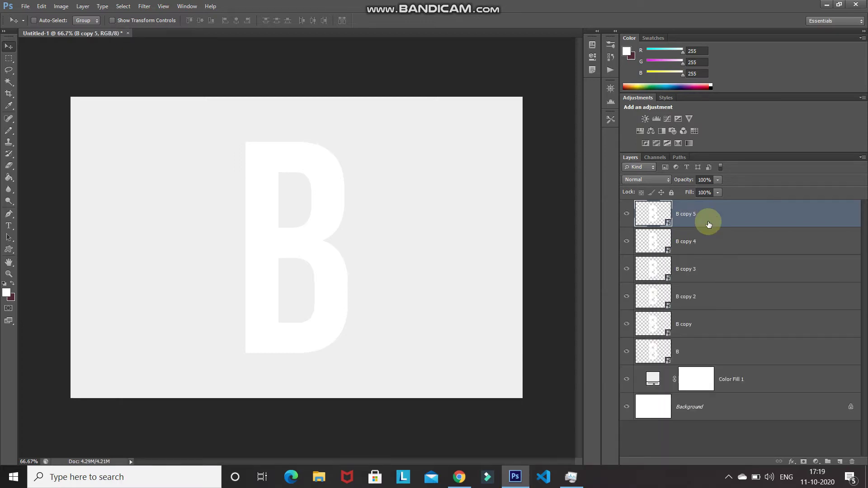
left_click(701, 355)
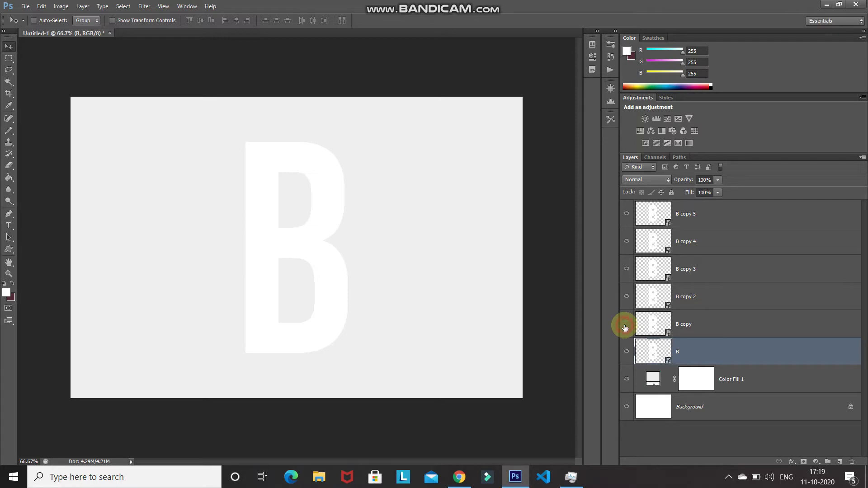
left_click_drag(625, 325, 626, 213)
Rename the original B layer to 'Drop Shadow'.
double_click(679, 352)
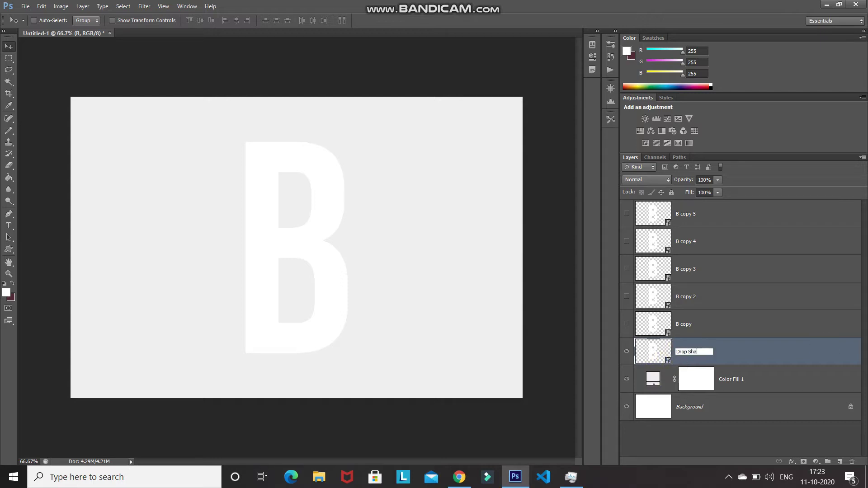
type("Drop Shadow")
key("Return")
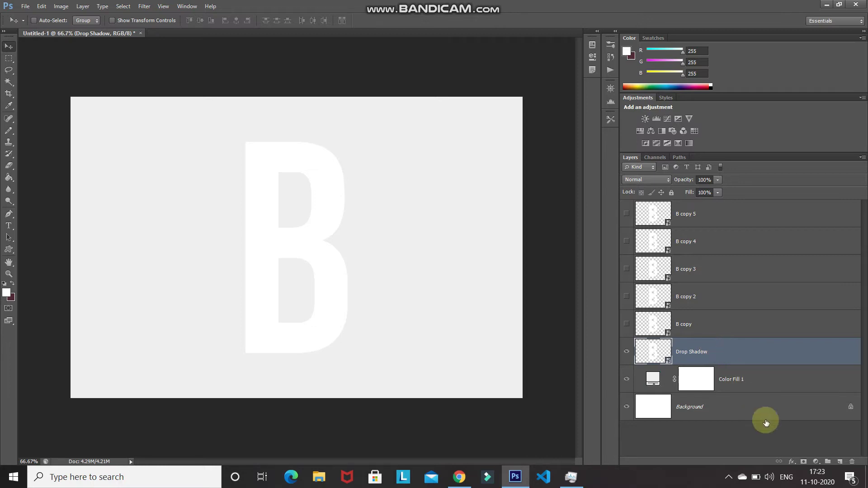
Add a dark brown #2b1600 drop shadow at 50% opacity to the letter.
left_click(790, 460)
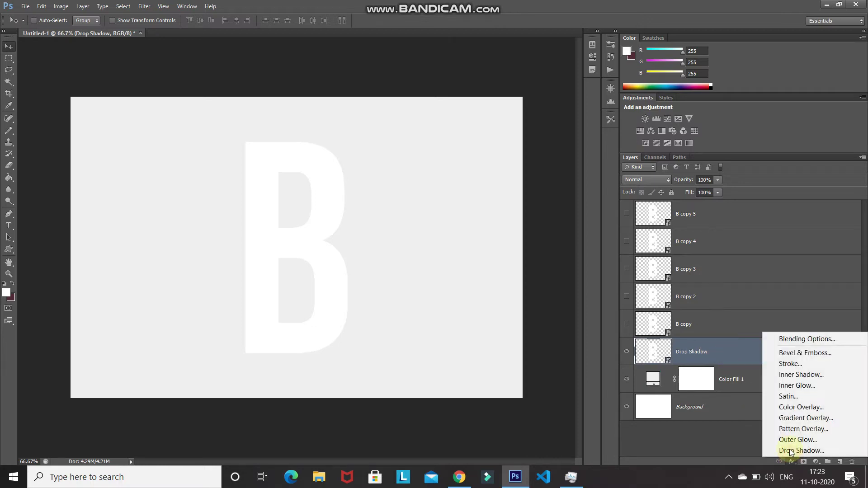
left_click(789, 338)
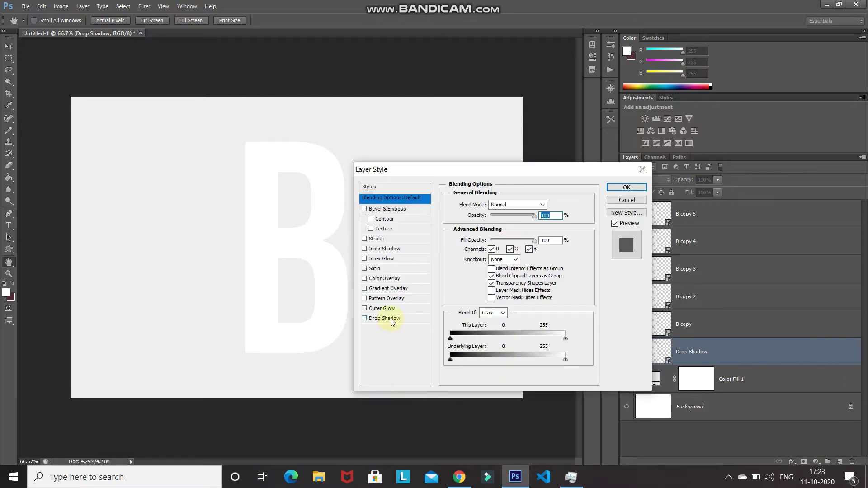
left_click(391, 318)
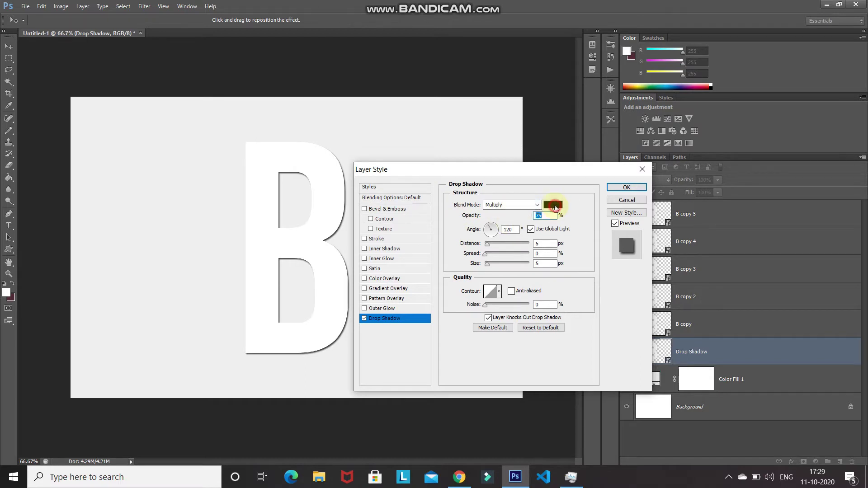
left_click(555, 208)
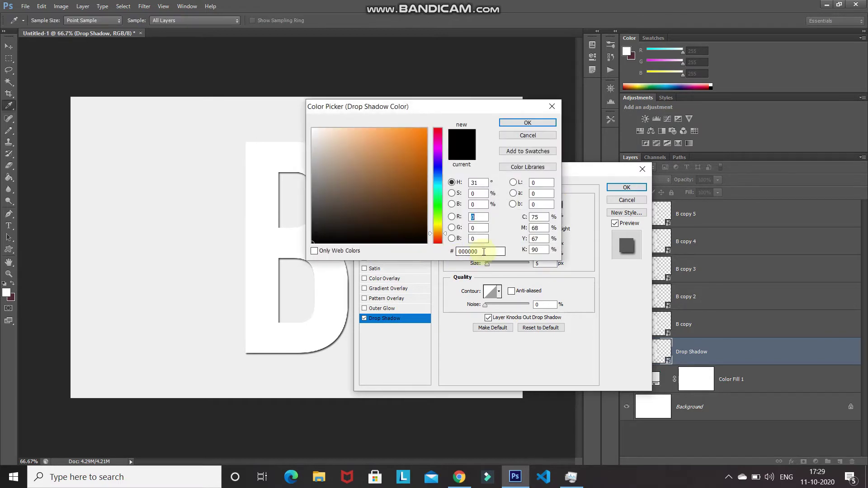
left_click(484, 251)
key("BackSpace")
key("BackSpace")
key("BackSpace")
key("BackSpace")
key("BackSpace")
key("BackSpace")
type("2")
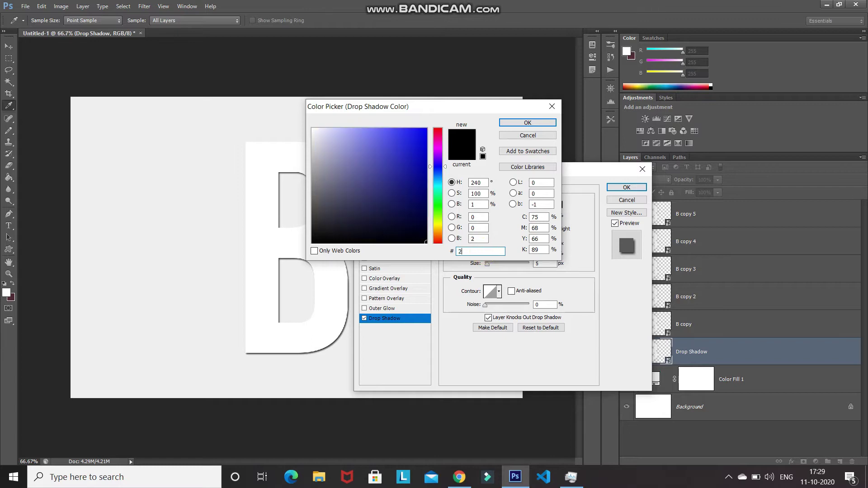
type("b1600")
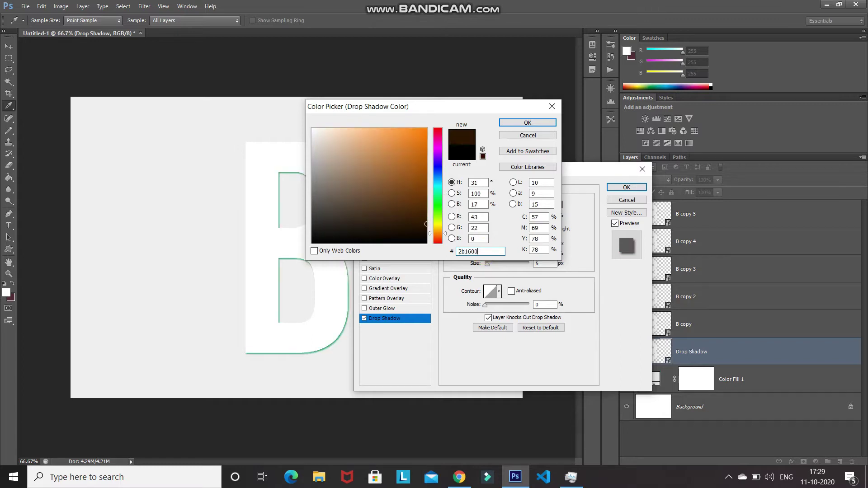
key("Return")
double_click(539, 216)
key("BackSpace")
type("50")
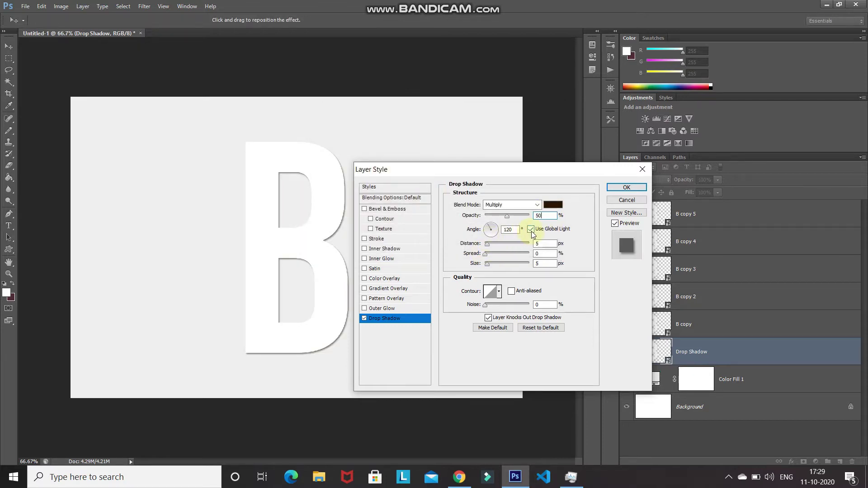
Disable Use Global Light and set shadow angle 30°, distance 45 px, spread 5%, size 30 px.
left_click(530, 231)
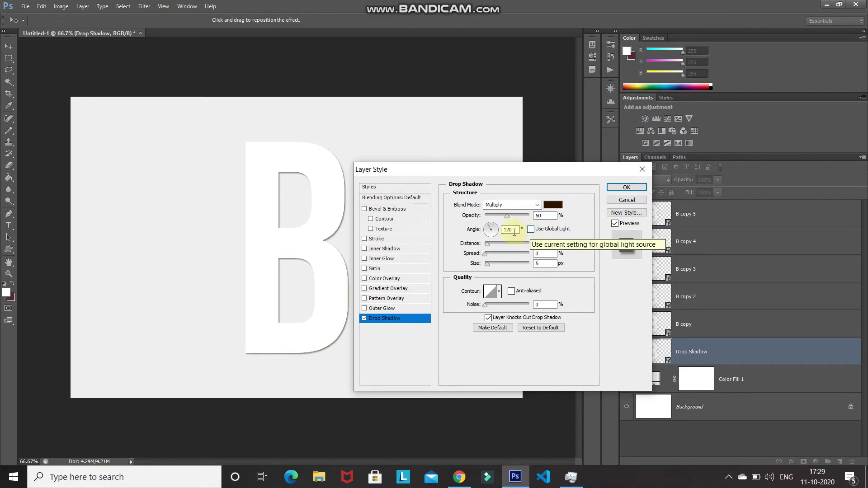
left_click(512, 231)
type("30")
key("Tab")
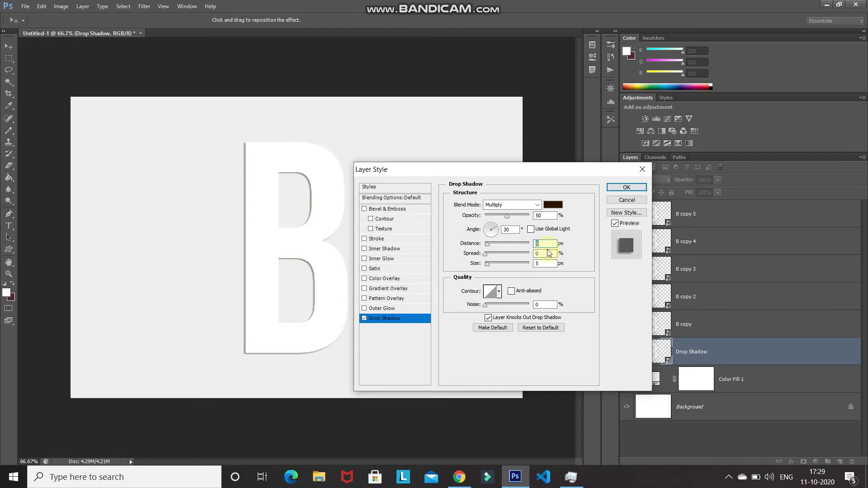
type("45")
key("Tab")
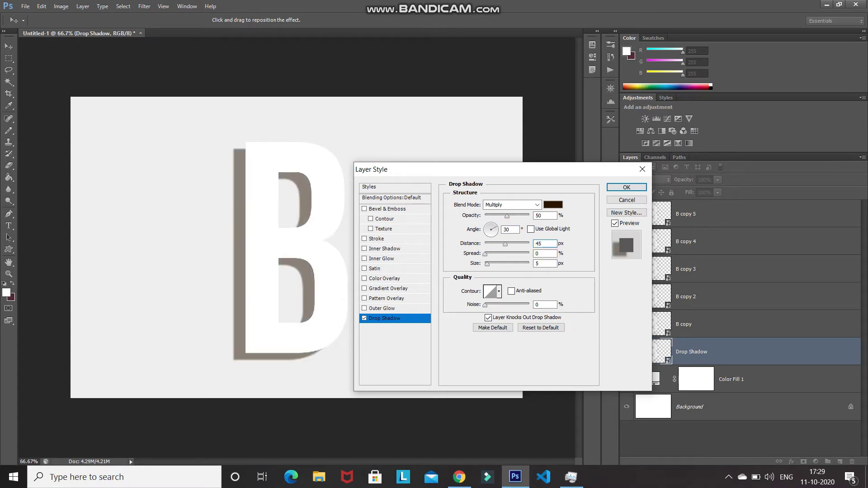
type("5")
key("Tab")
type("30")
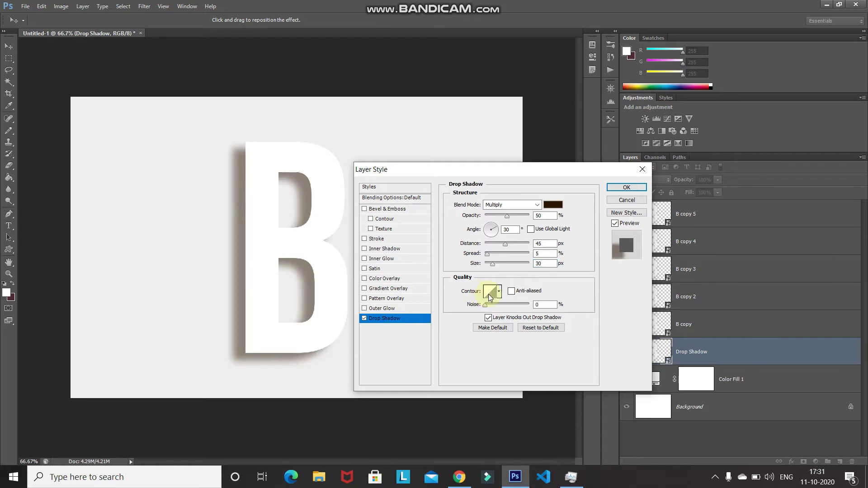
Turn on Anti-aliased, compare the shadow off and on, and apply the style.
left_click(511, 292)
left_click(364, 319)
left_click(362, 319)
left_click(619, 193)
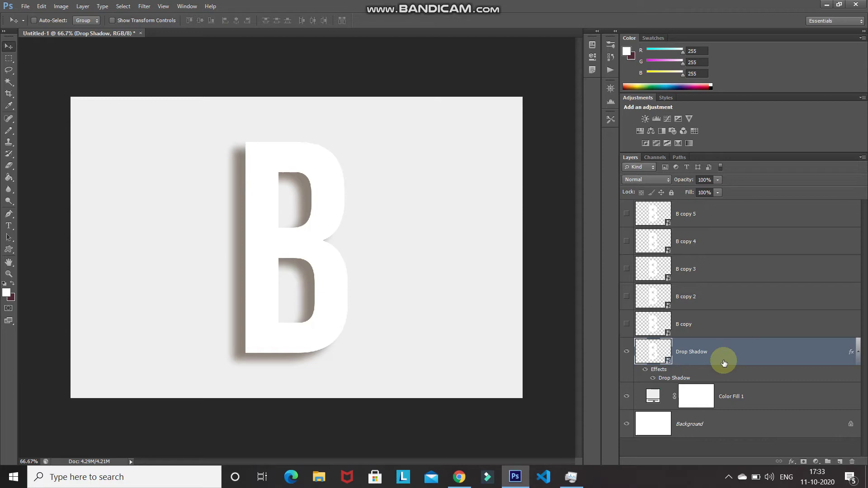
Make the first B copy layer visible and rename it 'Border Ripple'.
left_click(725, 328)
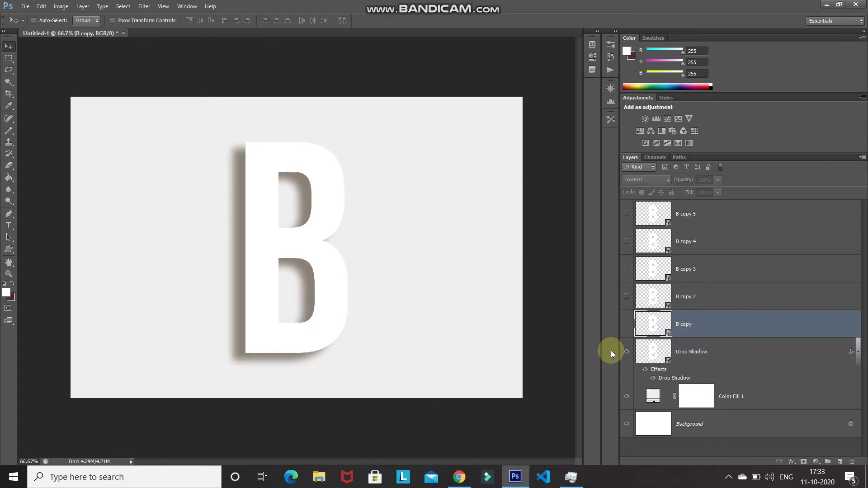
left_click(626, 325)
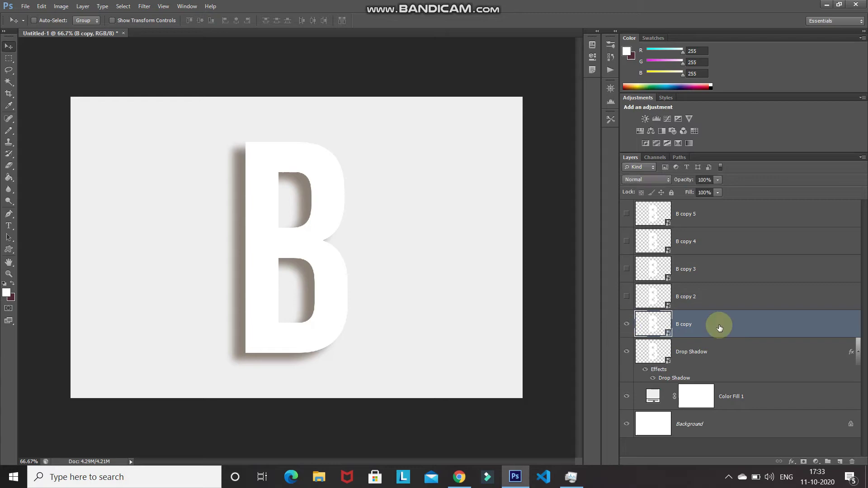
double_click(684, 324)
type("Border Ripple")
key("Return")
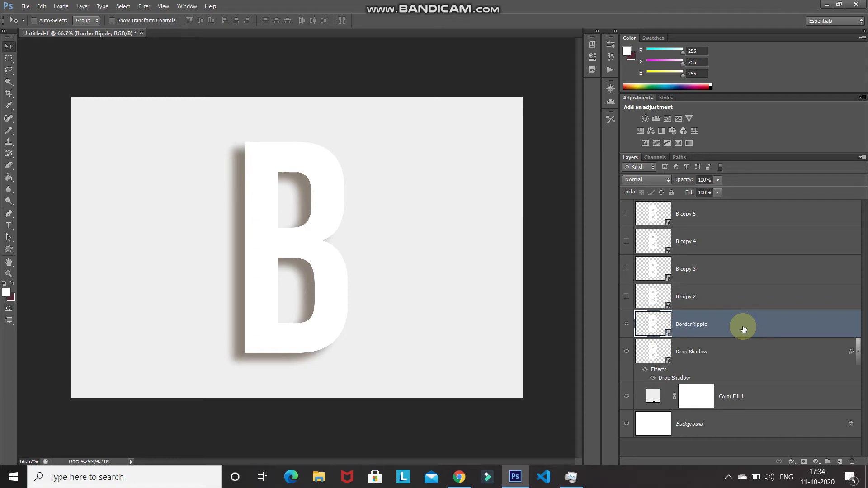
left_click(792, 458)
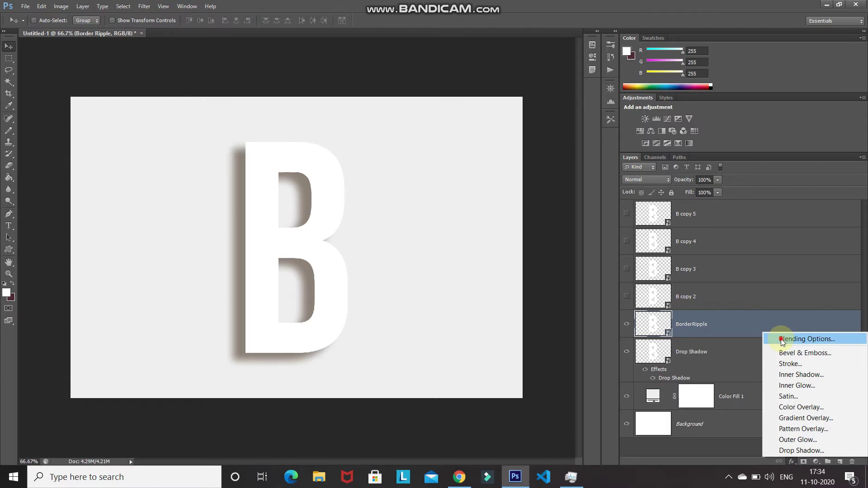
Add a Bevel & Emboss effect with Outer Bevel style and Chisel Hard technique.
left_click(783, 340)
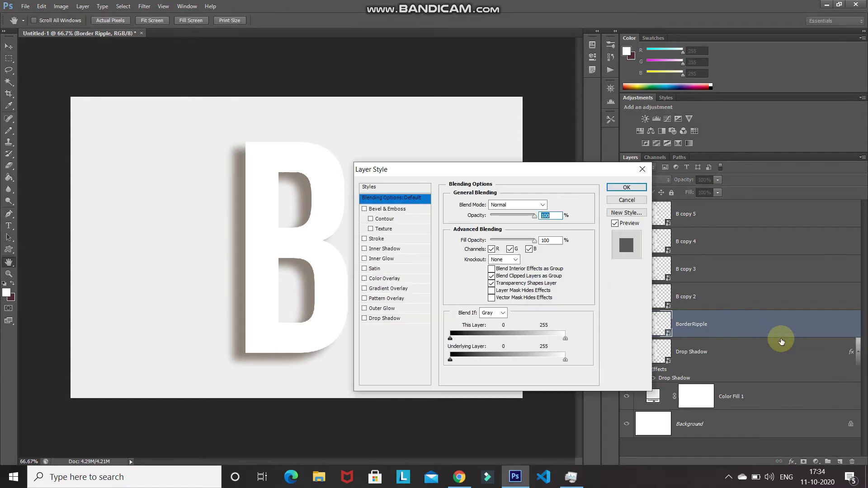
left_click(397, 208)
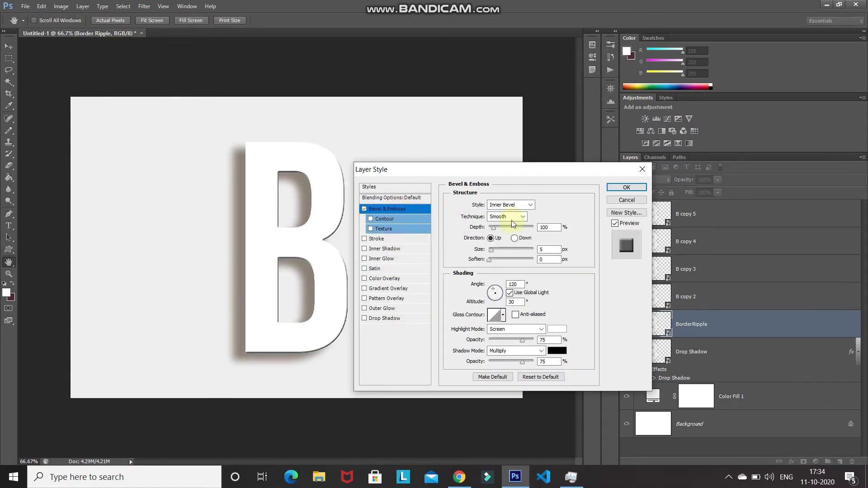
left_click(528, 206)
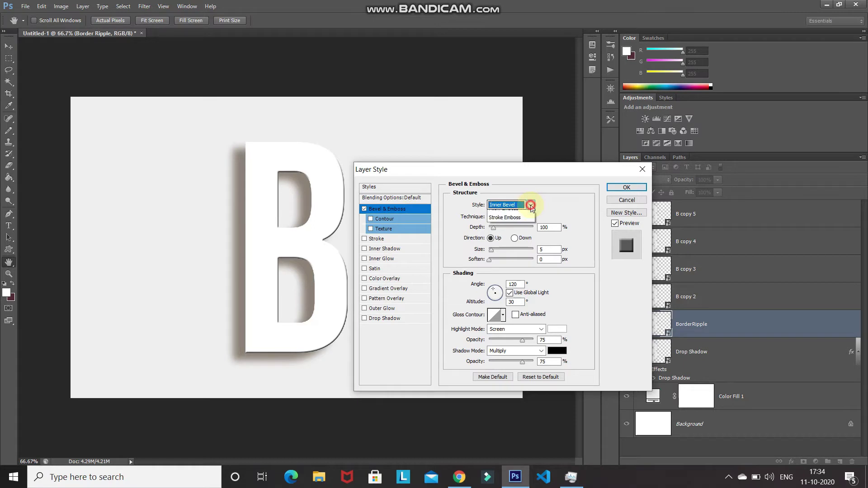
left_click(504, 215)
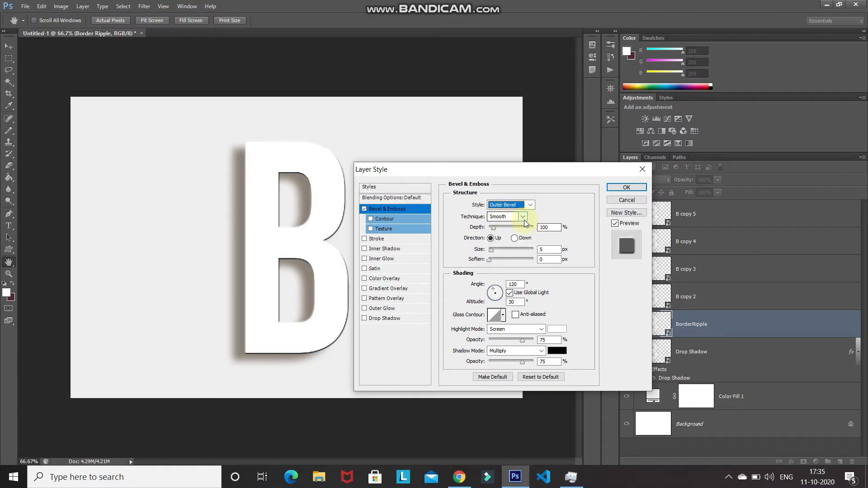
left_click(523, 218)
left_click(501, 236)
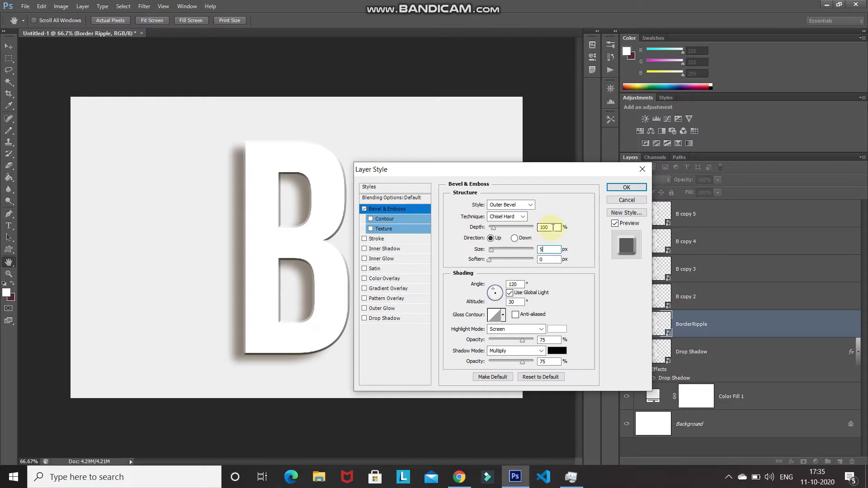
Set bevel size 14 px, disable Use Global Light, and light it from 30° angle, 25° altitude.
double_click(541, 249)
type("5")
type("14")
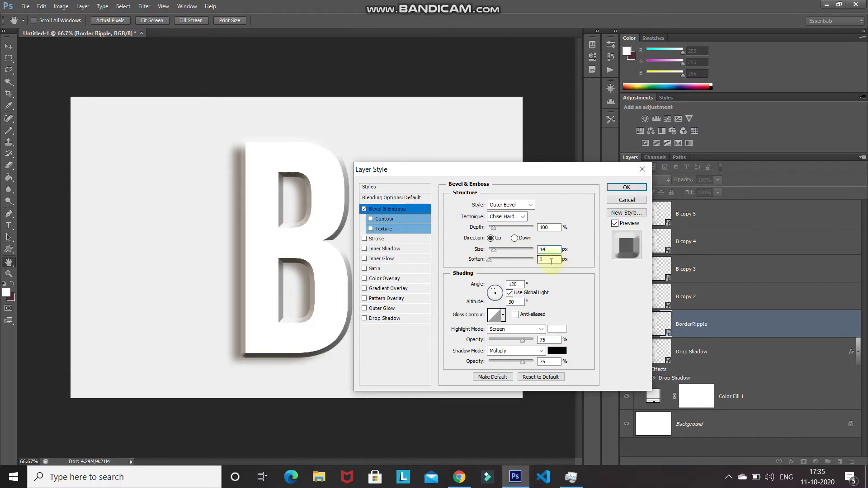
left_click(509, 294)
double_click(520, 285)
type("30")
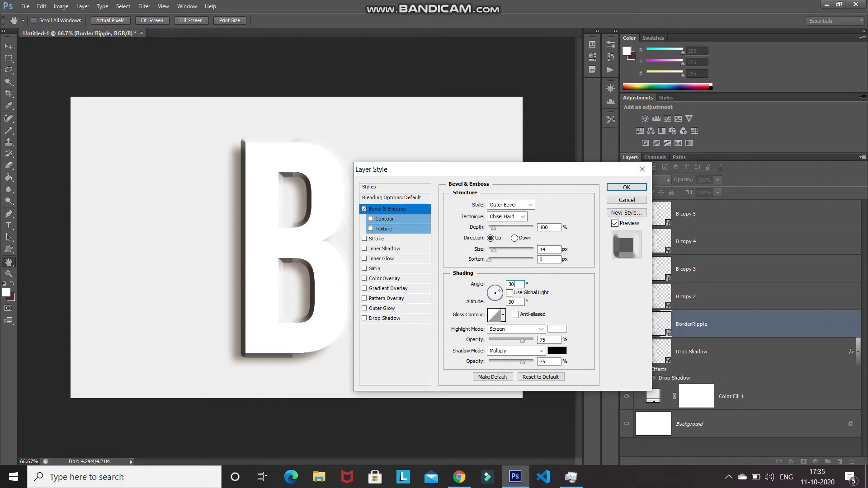
left_click(517, 302)
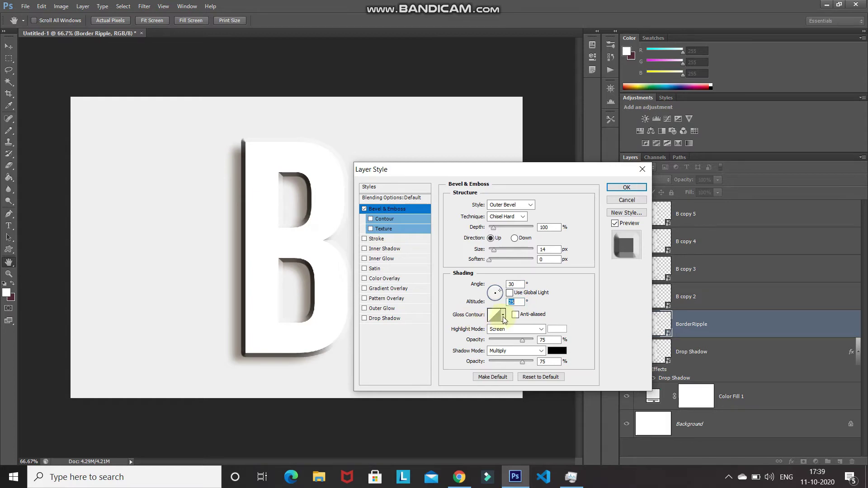
Apply the Ring - Double gloss contour to the BorderRipple bevel, with Anti-aliased checked.
left_click(503, 317)
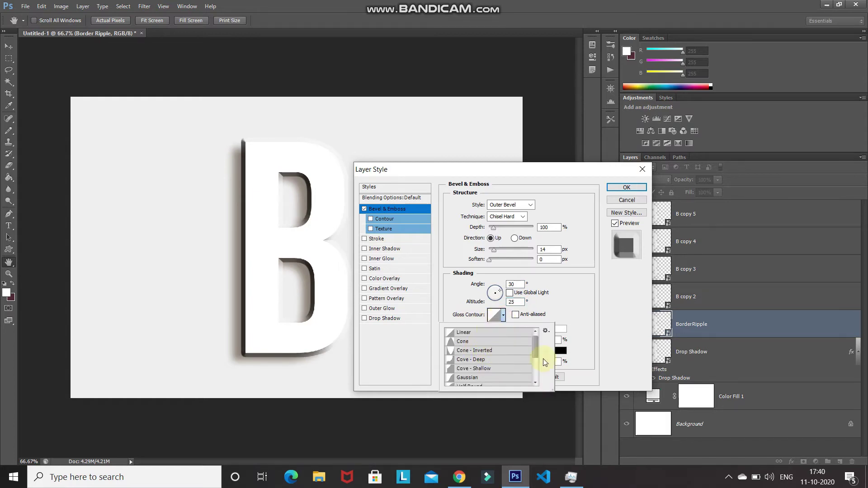
left_click(545, 332)
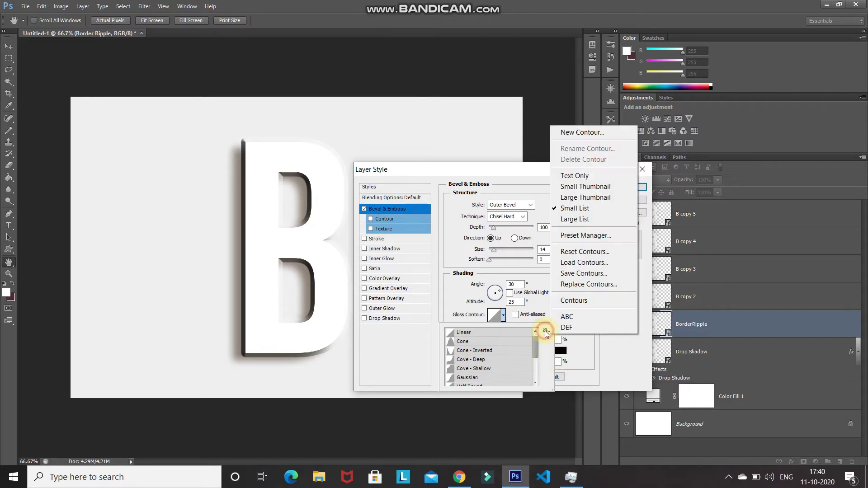
left_click(573, 210)
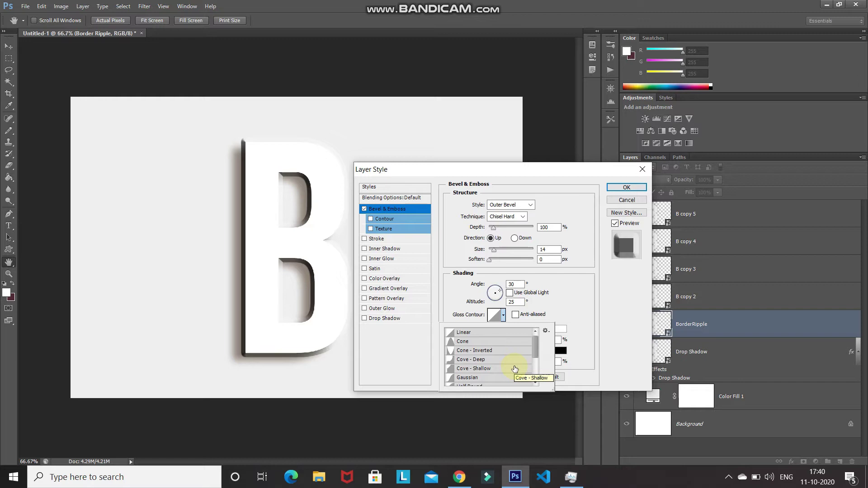
scroll(515, 369, "down", 3)
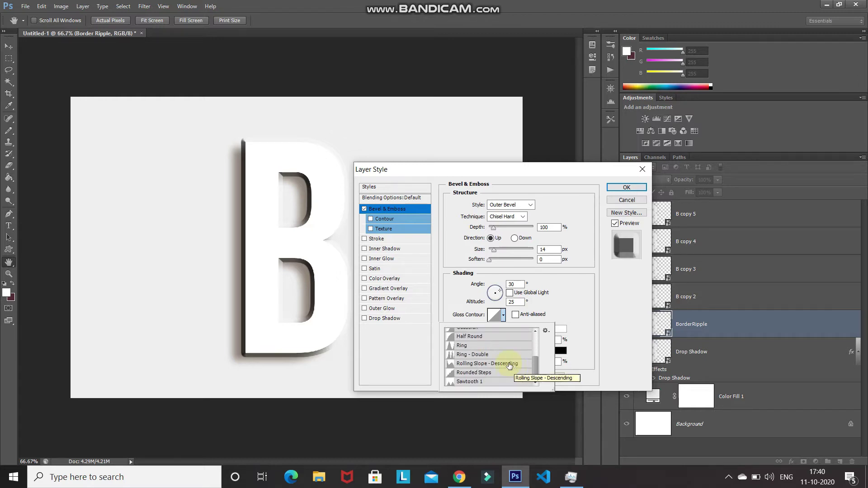
double_click(476, 355)
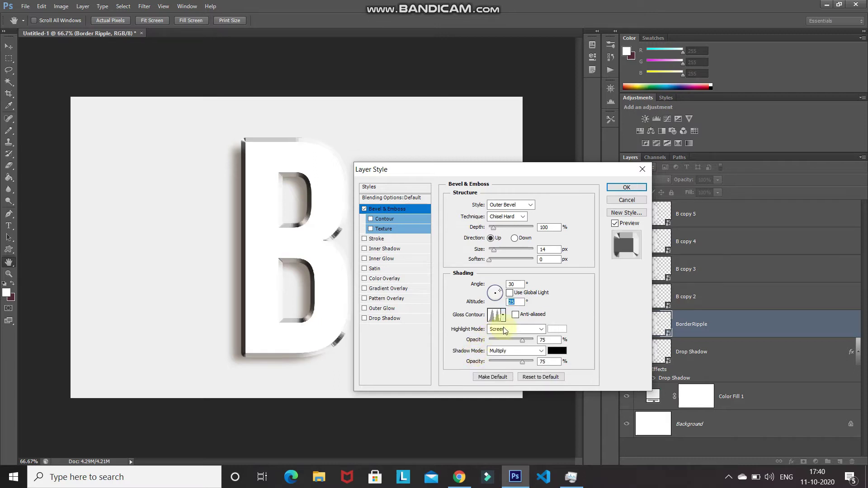
left_click(515, 317)
left_click(501, 329)
Set the bevel highlights to Normal mode, colour fff4a4, at 100% opacity.
left_click(508, 30)
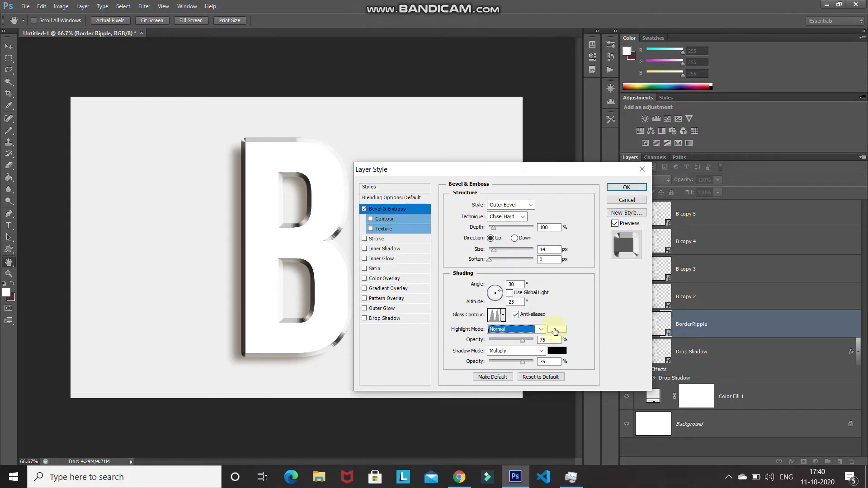
left_click(556, 329)
type("ff")
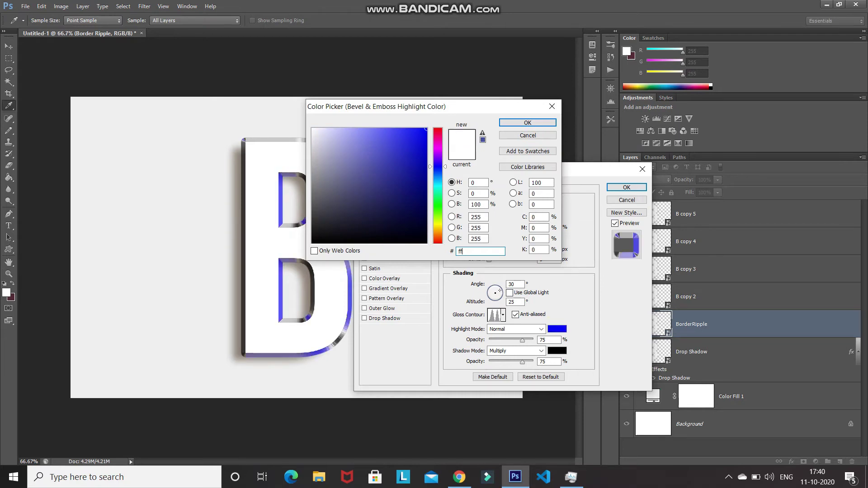
type("f4a4")
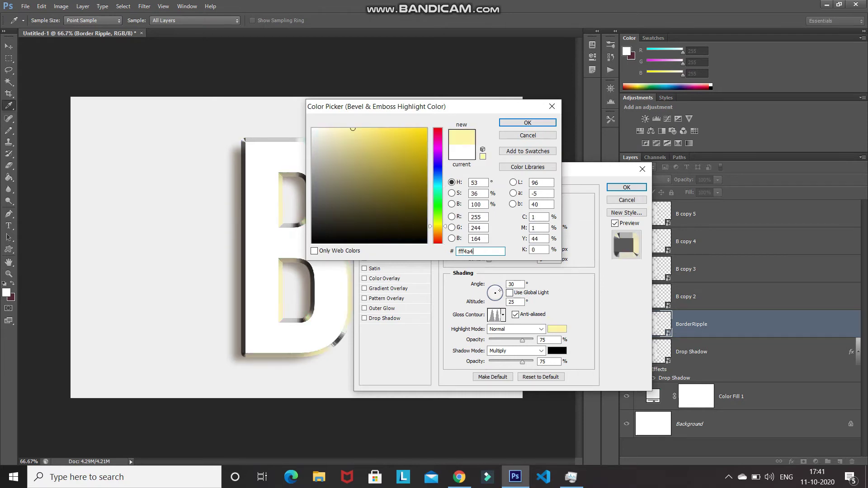
key("Return")
left_click(470, 362)
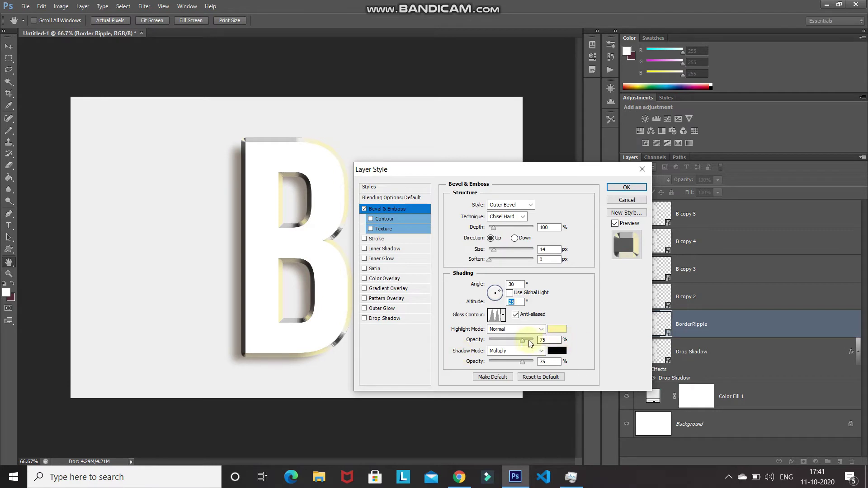
left_click_drag(526, 340, 538, 340)
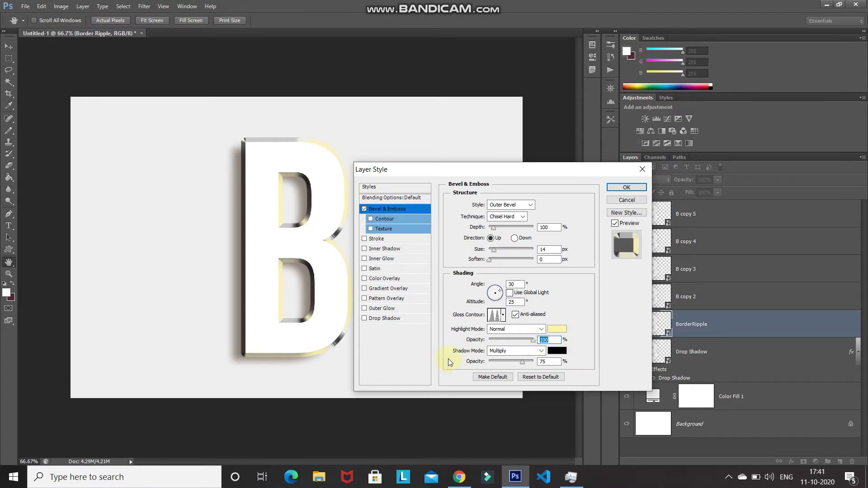
Set the bevel shadows to Normal mode, colour 694f01, at 100% opacity.
left_click(499, 354)
left_click(494, 64)
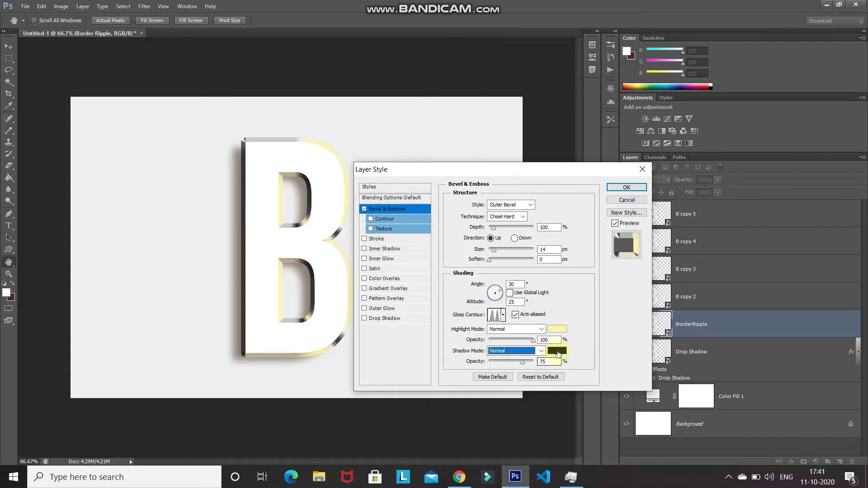
left_click(557, 351)
type("69")
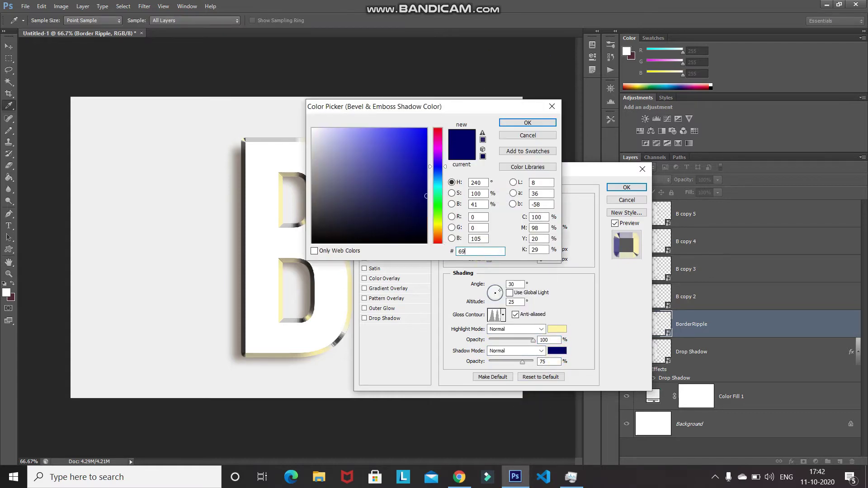
type("4f01")
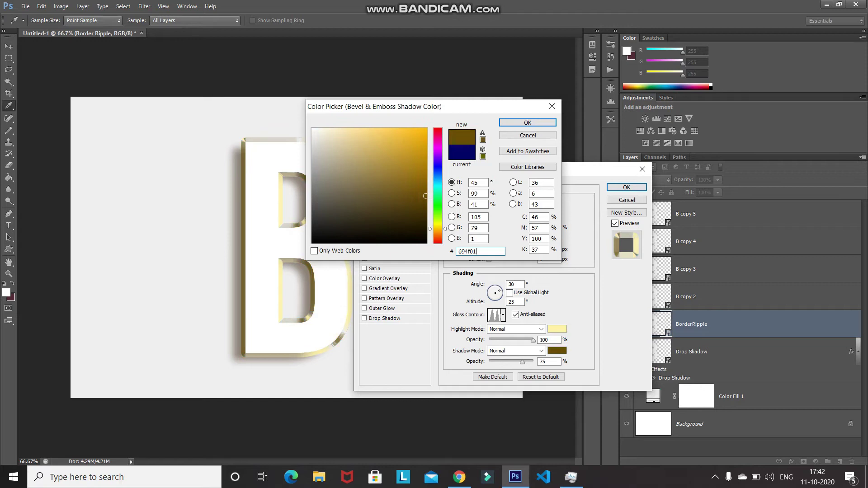
key("Return")
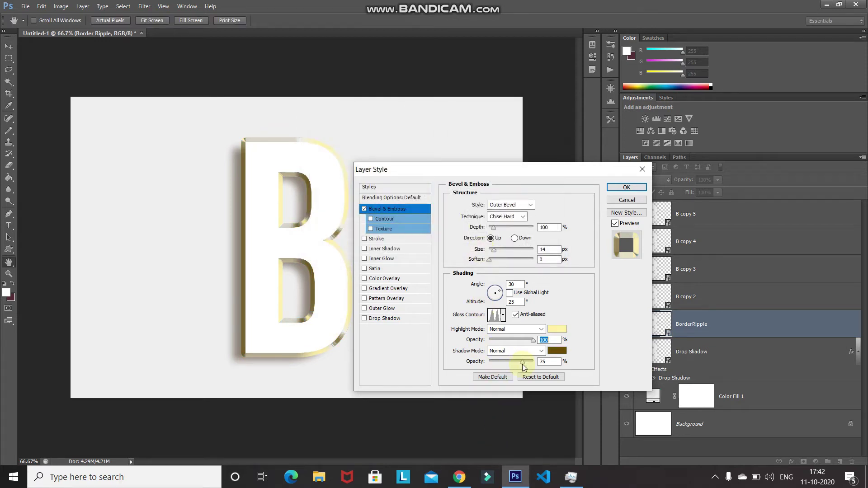
left_click_drag(523, 364, 535, 362)
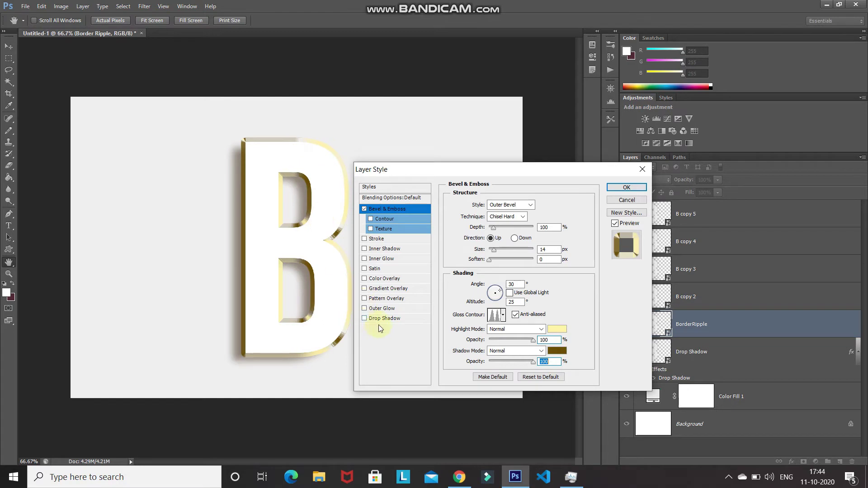
Add a 14 px stroke in tan-gold dec280, toggling it off and on to compare.
left_click(391, 238)
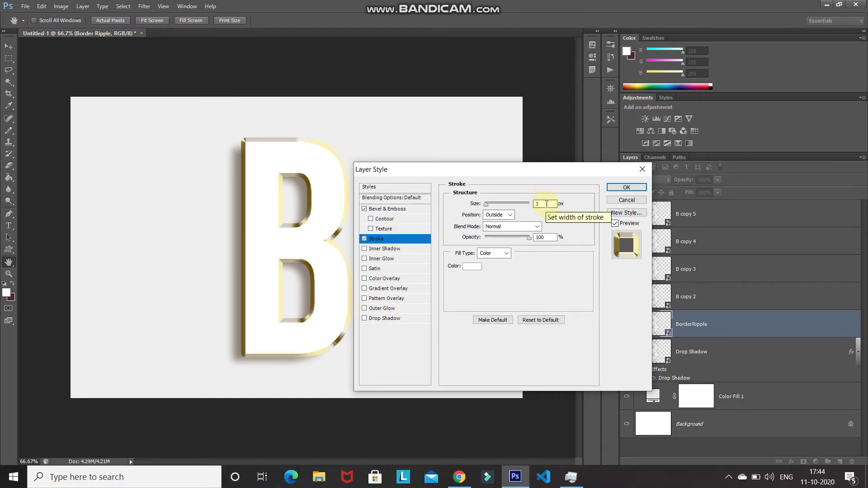
double_click(546, 204)
type("14")
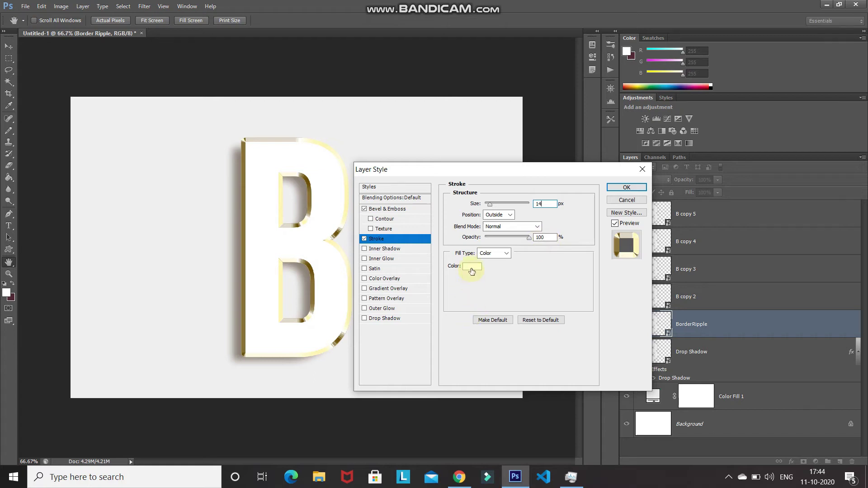
left_click(472, 270)
type("dec")
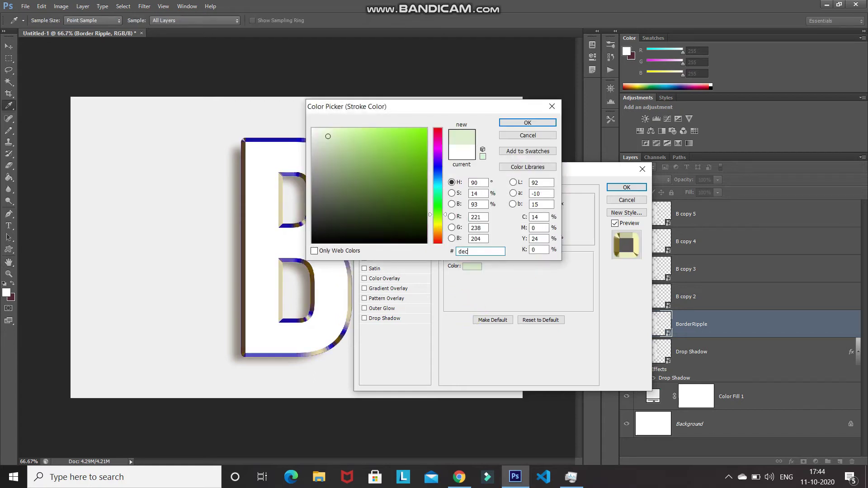
type("280")
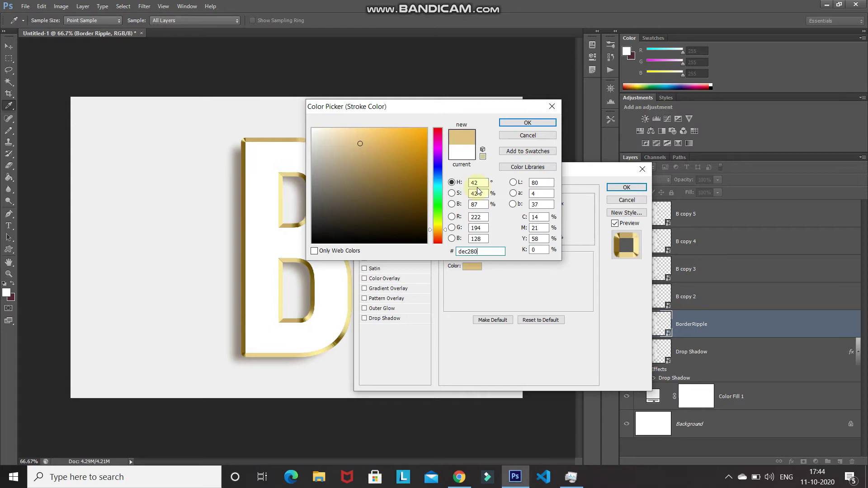
left_click(516, 123)
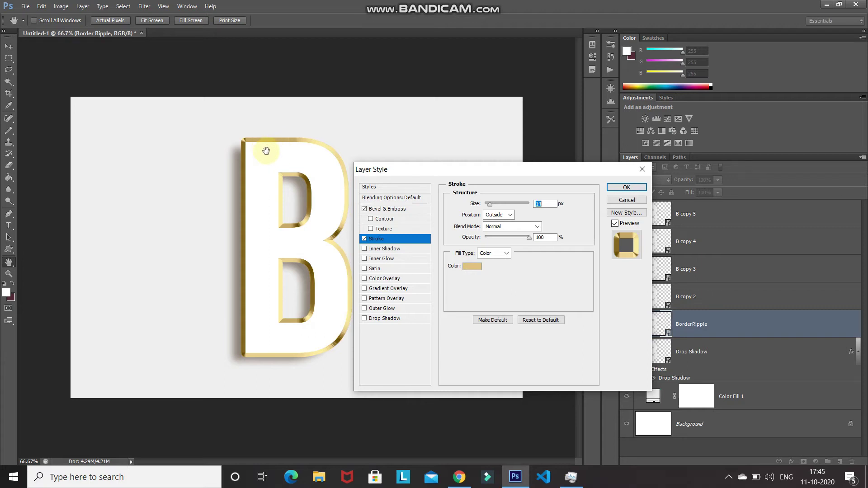
left_click(364, 239)
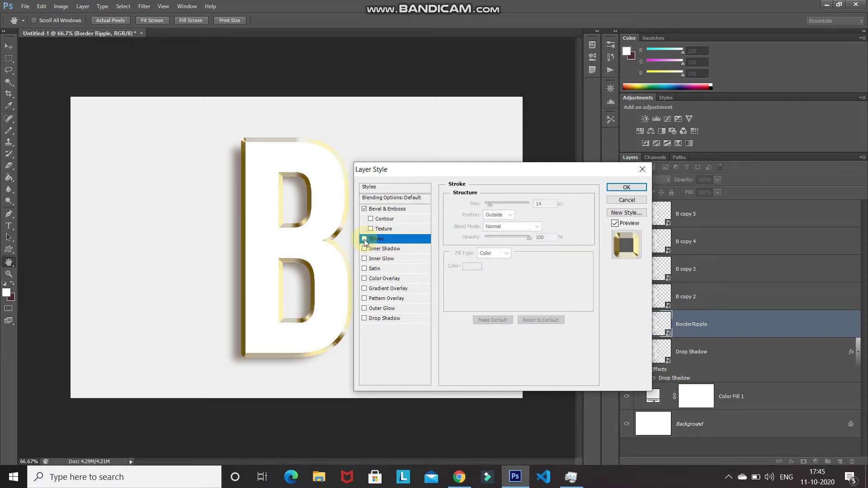
left_click(364, 239)
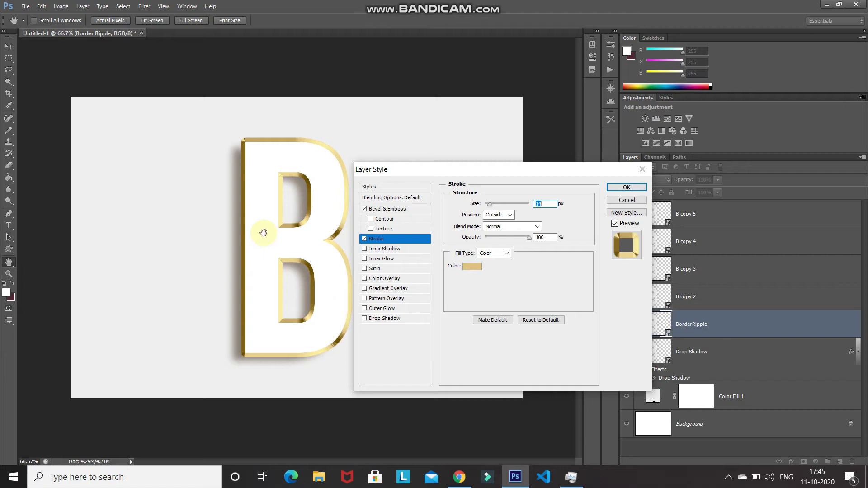
Add a Color Overlay filling the BorderRipple letter with gold #d7a321.
left_click(395, 278)
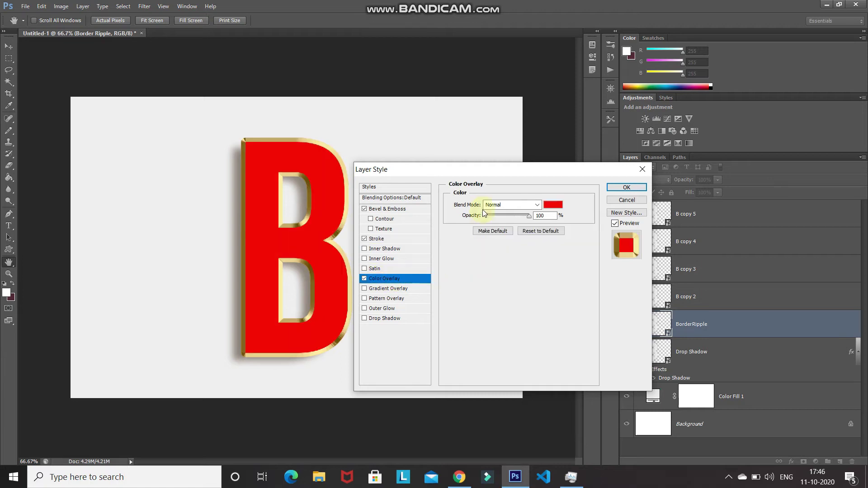
left_click(553, 206)
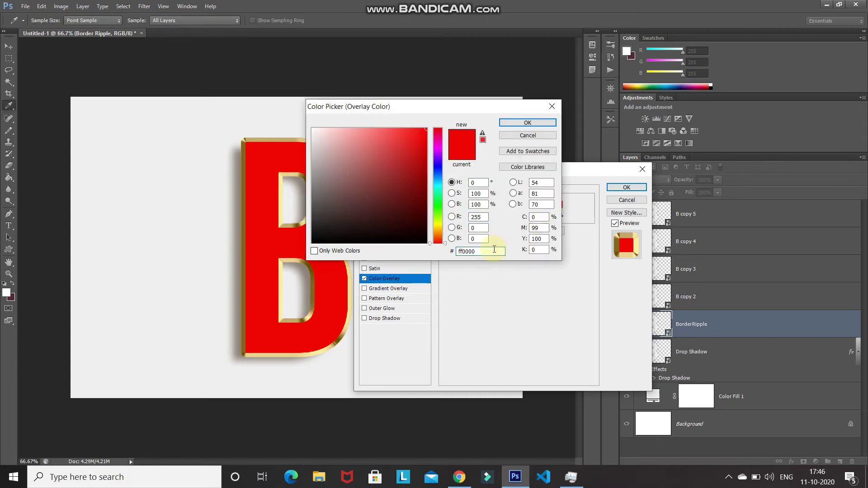
type("d7a321")
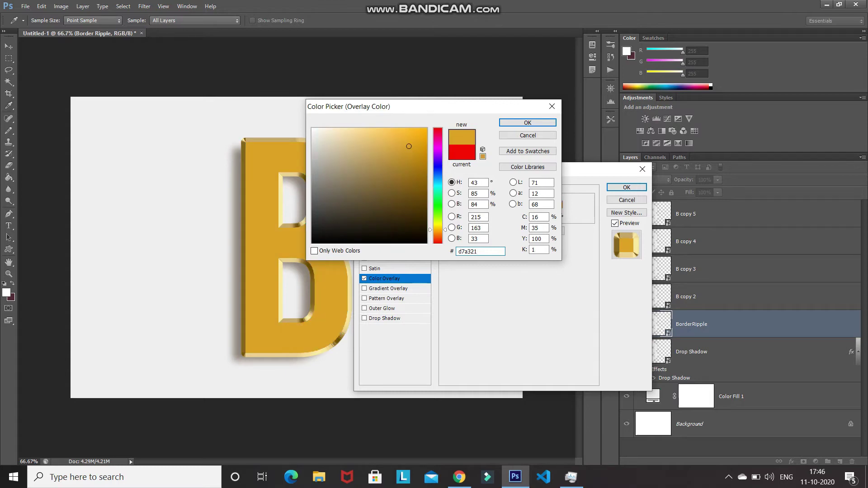
key("Return")
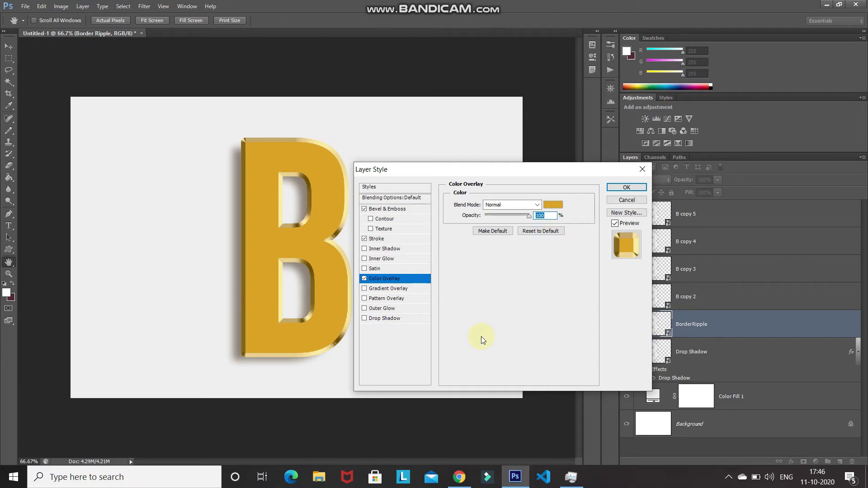
Add a drop shadow at 35% opacity with its own 15° angle instead of global light.
left_click(386, 319)
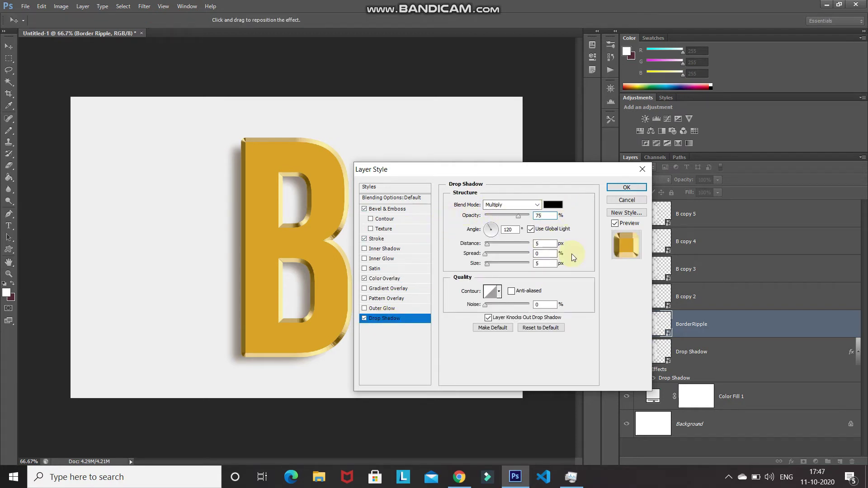
key("BackSpace")
key("BackSpace")
type("35")
left_click(531, 230)
double_click(517, 230)
type("15")
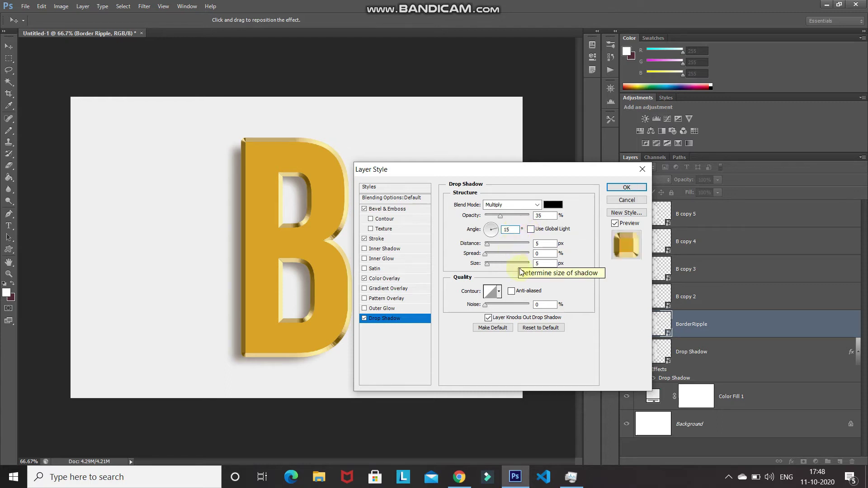
Set the shadow to 50 px distance, 25% spread, 50 px size, and anti-alias its contour.
left_click(545, 243)
type("0")
key("Tab")
type("25")
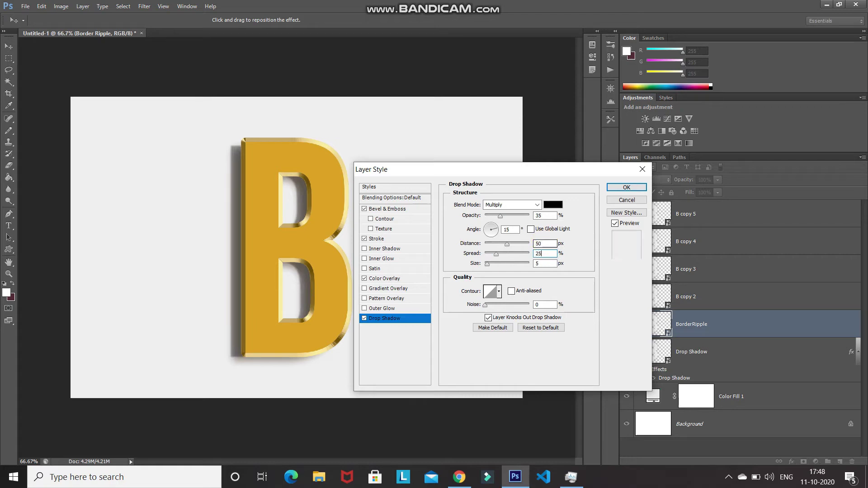
type("0")
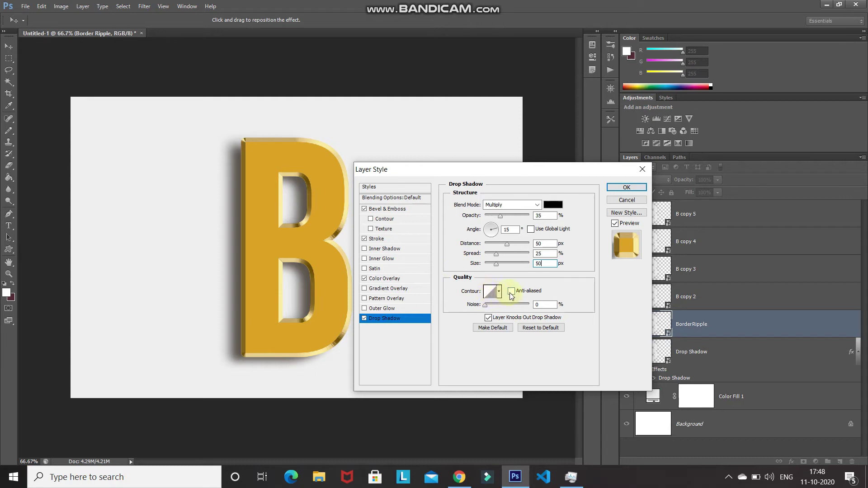
left_click(511, 292)
left_click(364, 318)
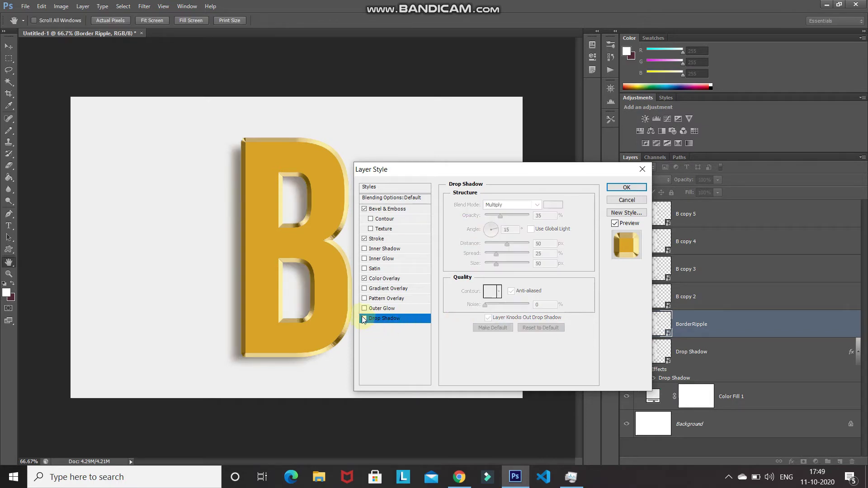
left_click(362, 318)
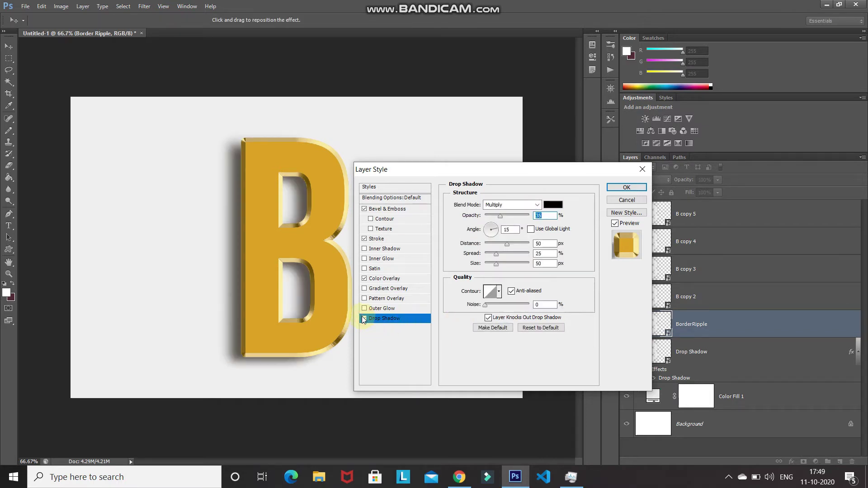
Commit the layer styles, then apply a Medium Ripple smart filter to BorderRipple.
left_click(625, 187)
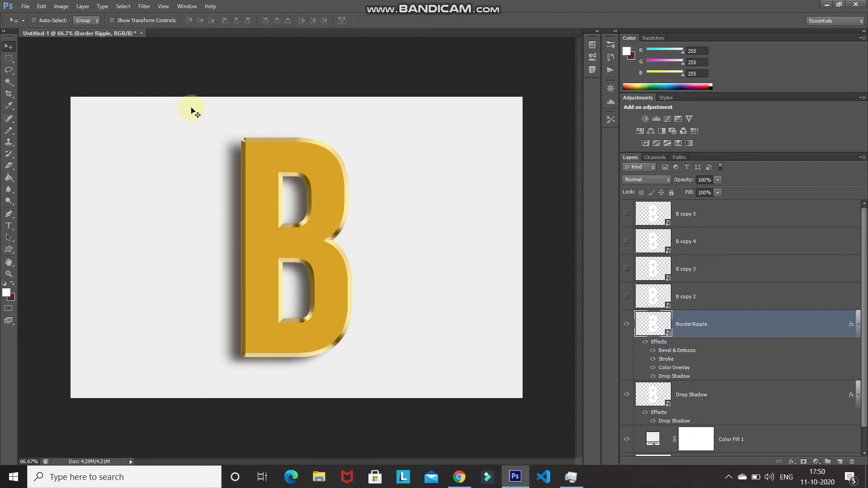
left_click(147, 6)
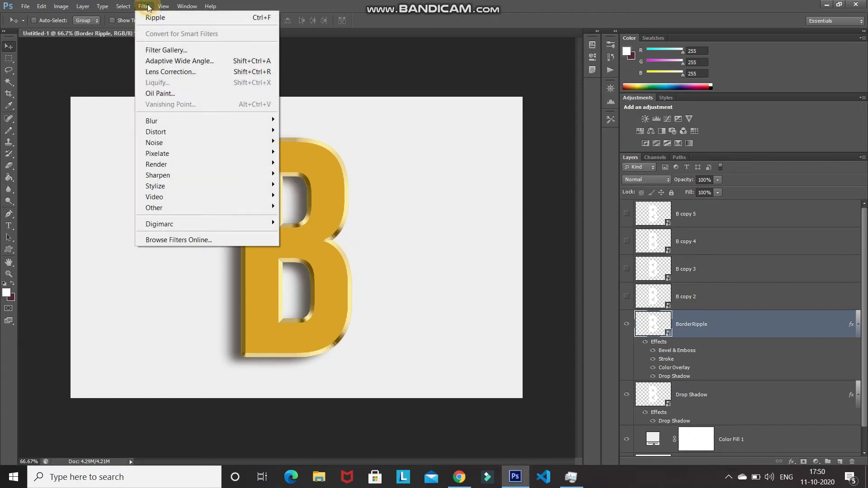
mouse_move(177, 131)
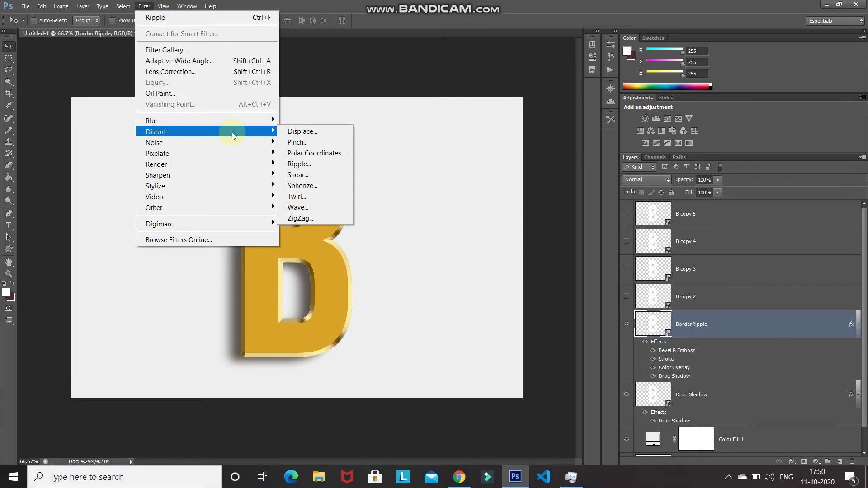
left_click(292, 164)
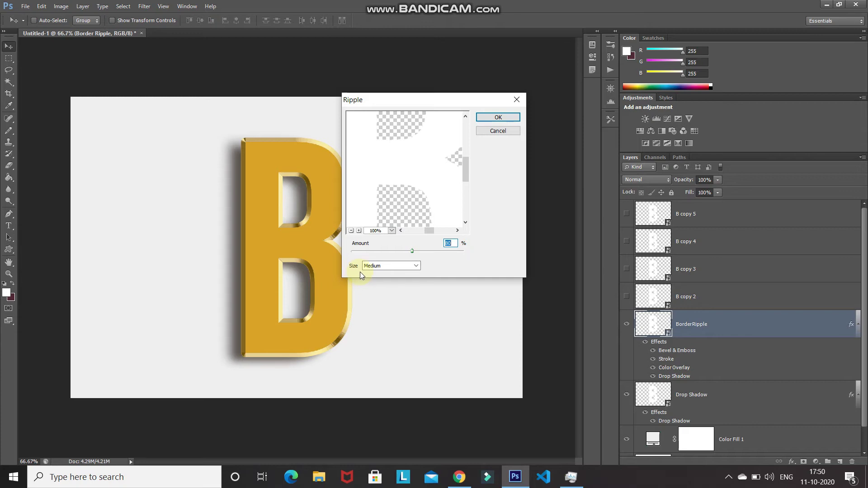
left_click(497, 118)
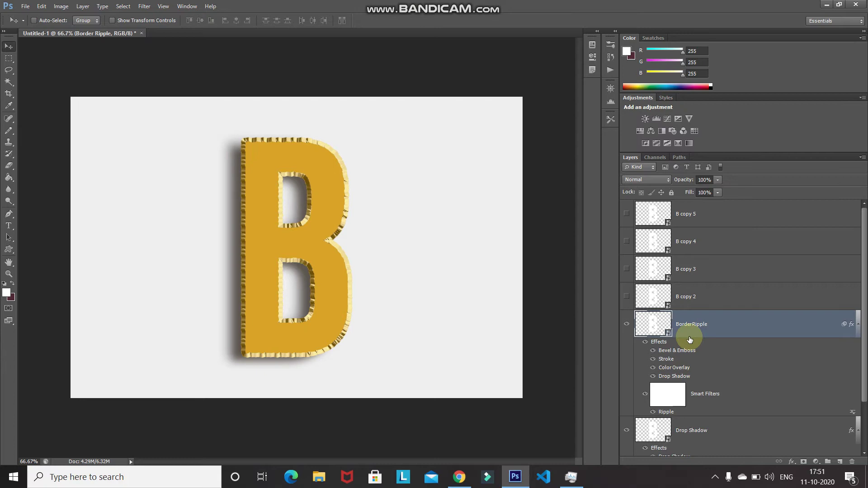
Select and show the B copy 2 layer, and rename it Emboss.
left_click(723, 298)
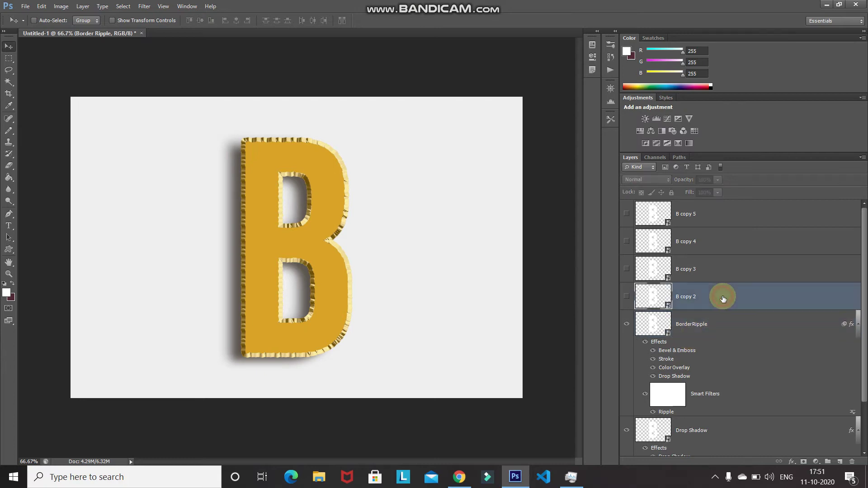
left_click(627, 297)
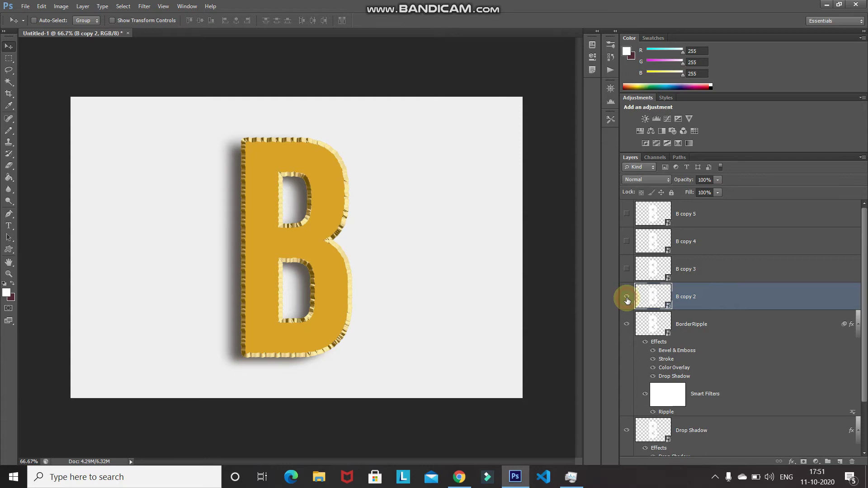
double_click(686, 296)
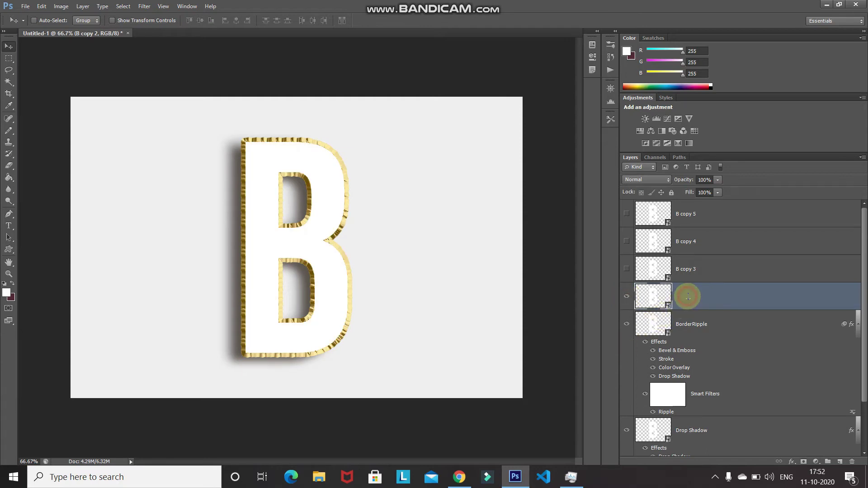
type("Emboss")
key("Return")
Set the Emboss layer's Fill to 0%.
left_click(703, 193)
type("0")
key("Return")
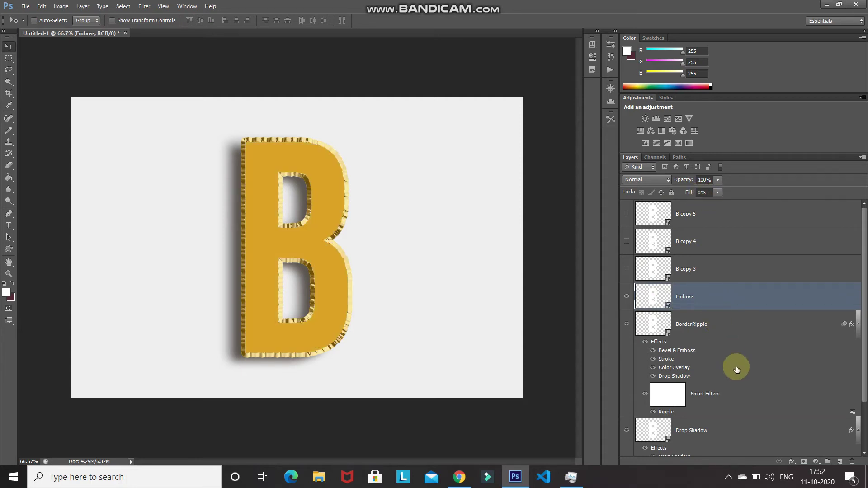
left_click(791, 462)
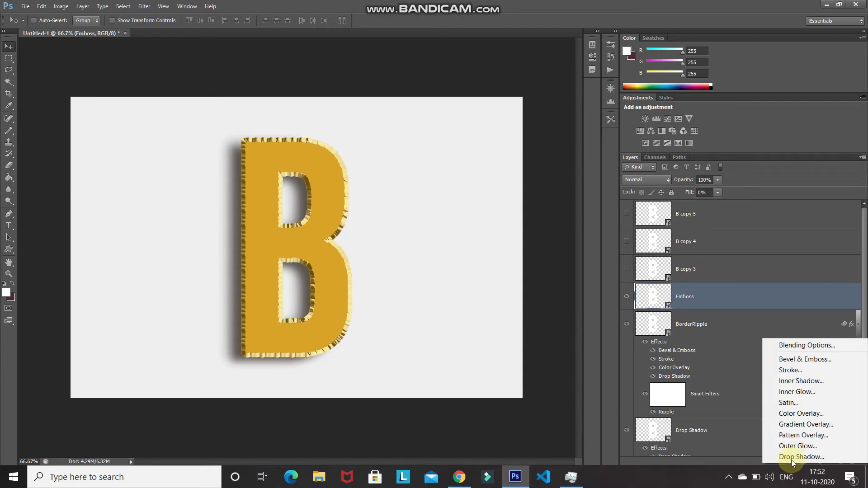
Add an inner shadow to Emboss in dark brown #644c01.
left_click(778, 345)
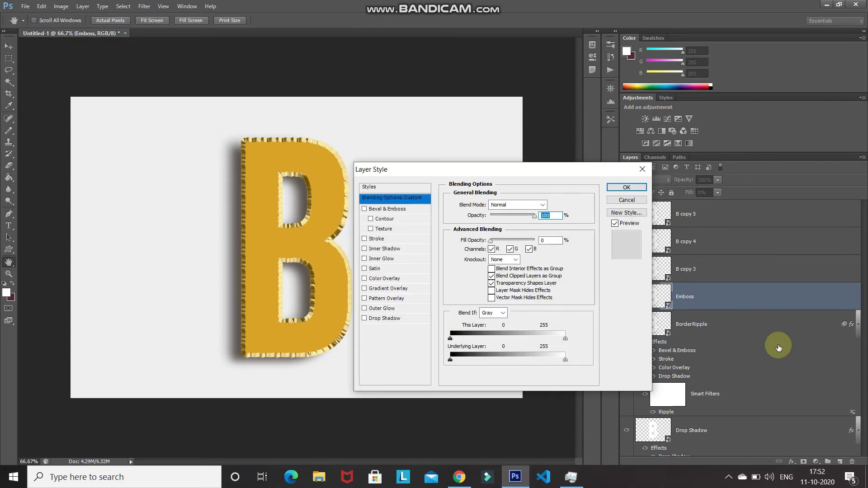
left_click(391, 250)
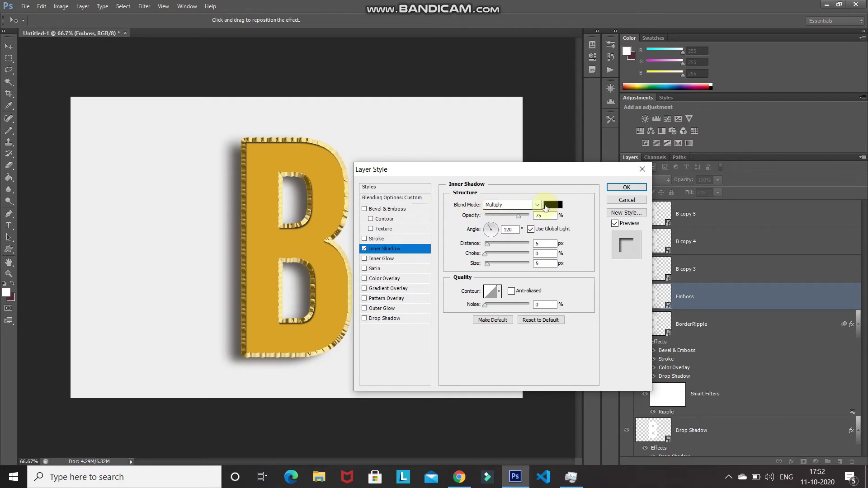
left_click(551, 207)
double_click(480, 251)
type("6")
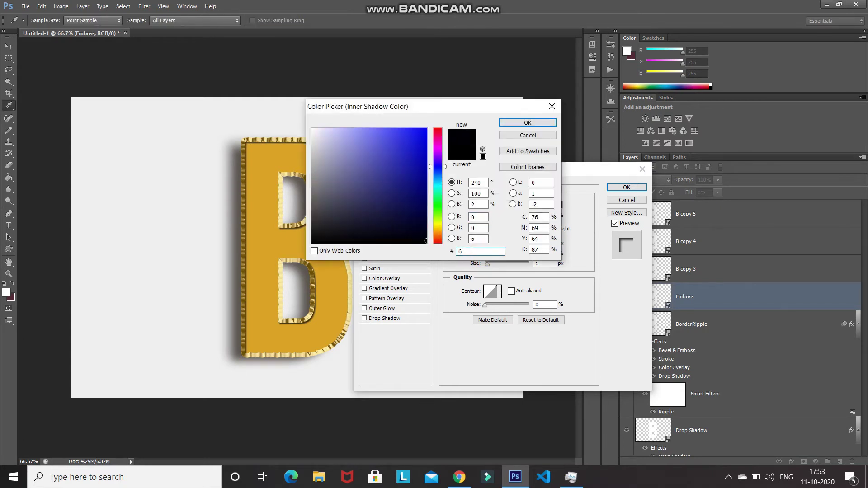
type("44c01")
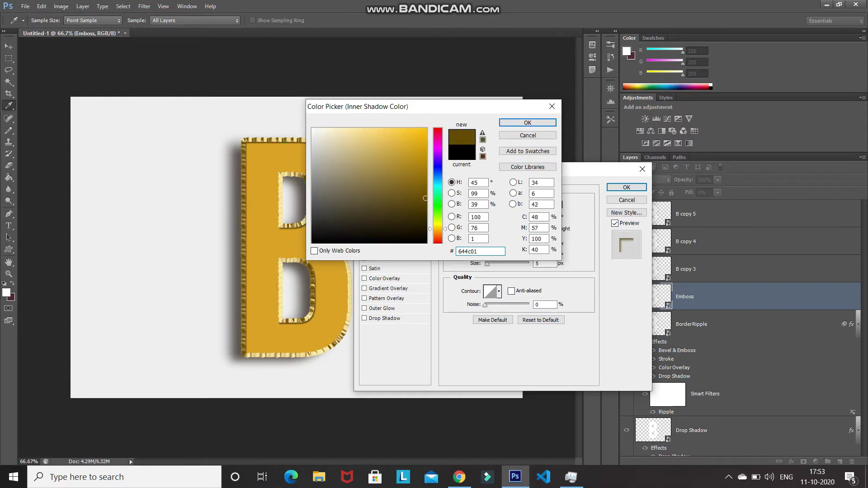
key("Return")
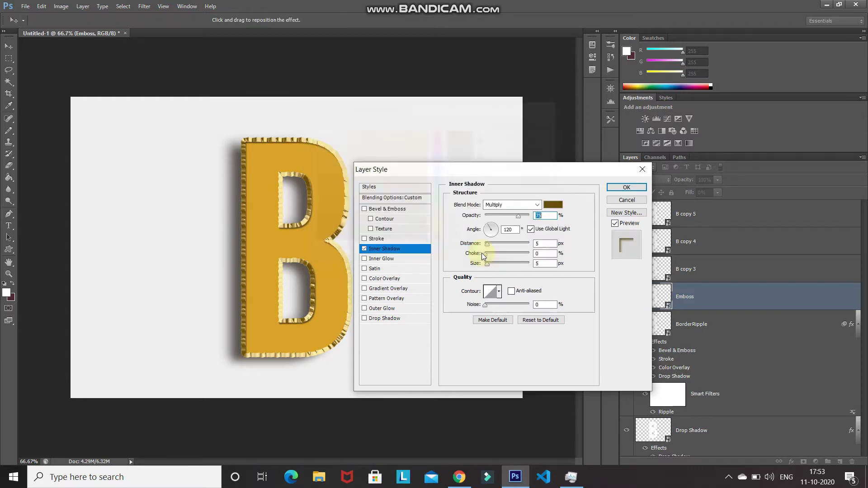
double_click(538, 216)
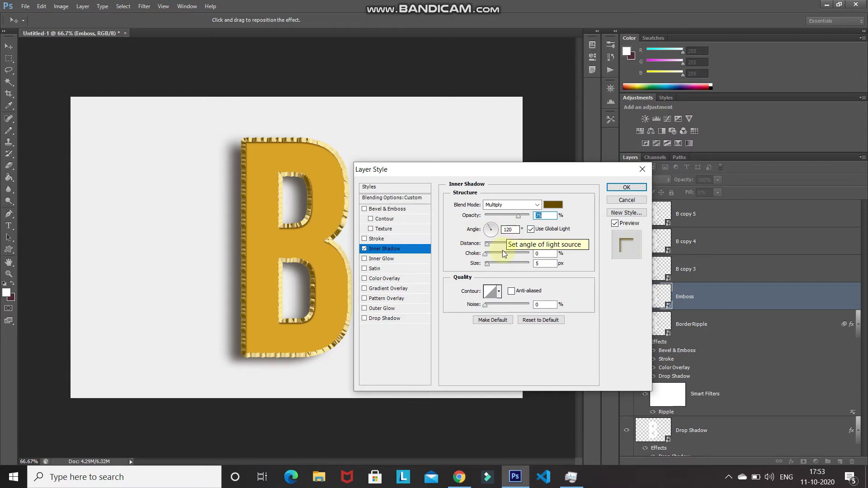
Set the inner shadow to 0 px distance, 50% choke, 25 px size, and anti-aliased.
left_click(548, 244)
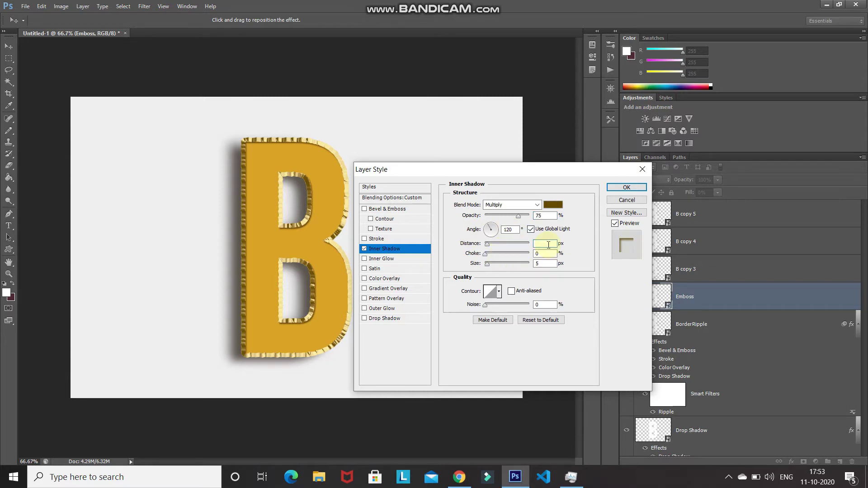
type("0")
key("Tab")
type("50")
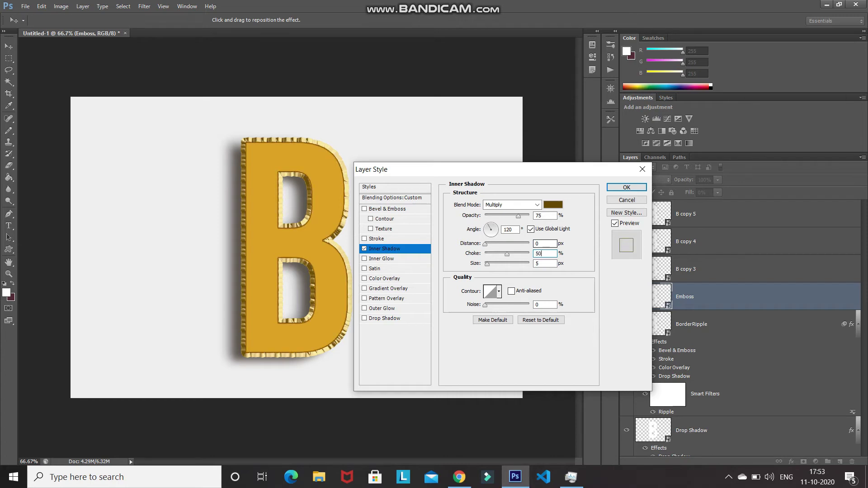
key("Tab")
type("25")
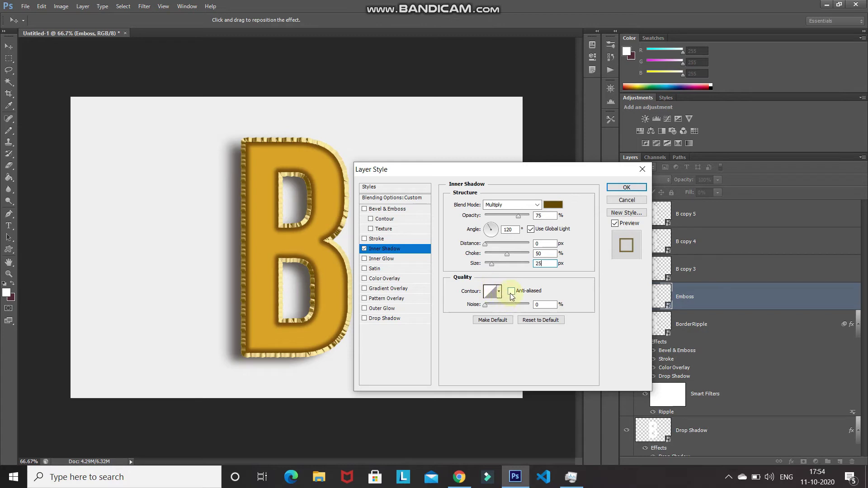
left_click(510, 292)
left_click(363, 249)
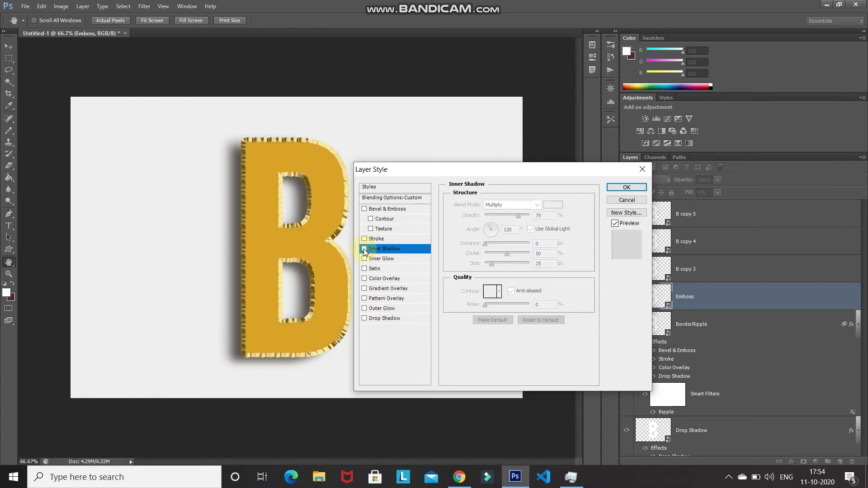
left_click(364, 248)
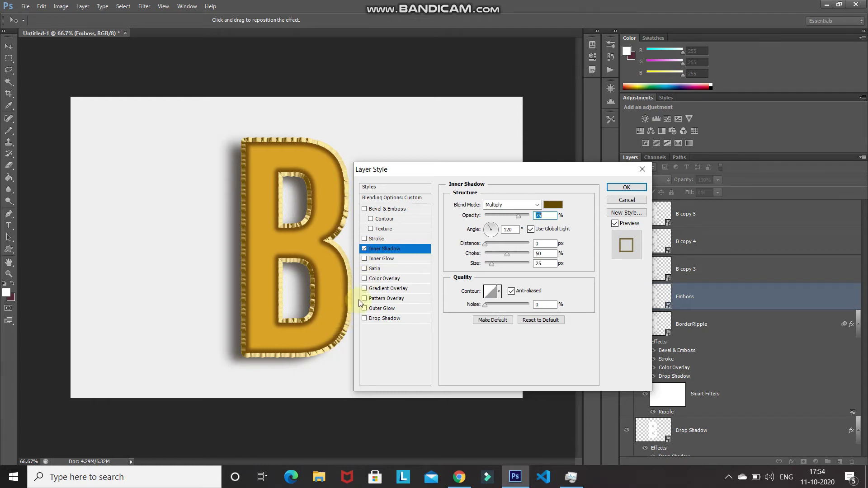
Add a Bevel & Emboss to Emboss with depth 105 and size 15 px.
left_click(400, 209)
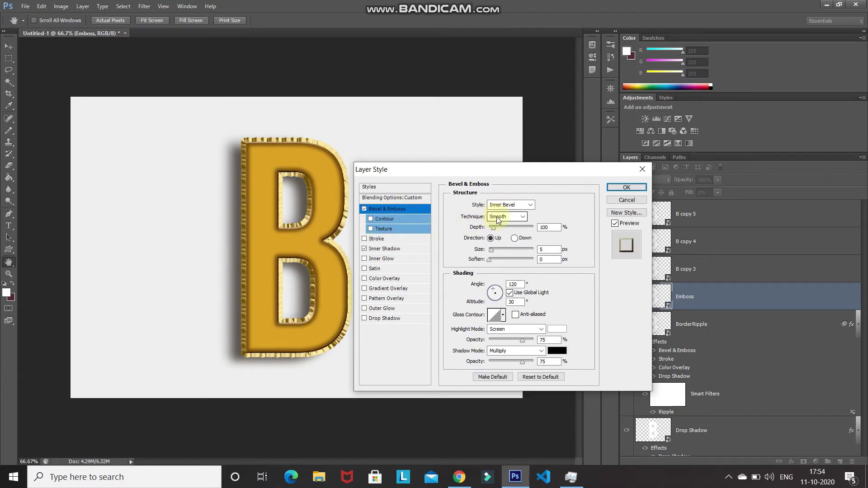
double_click(552, 226)
type("10")
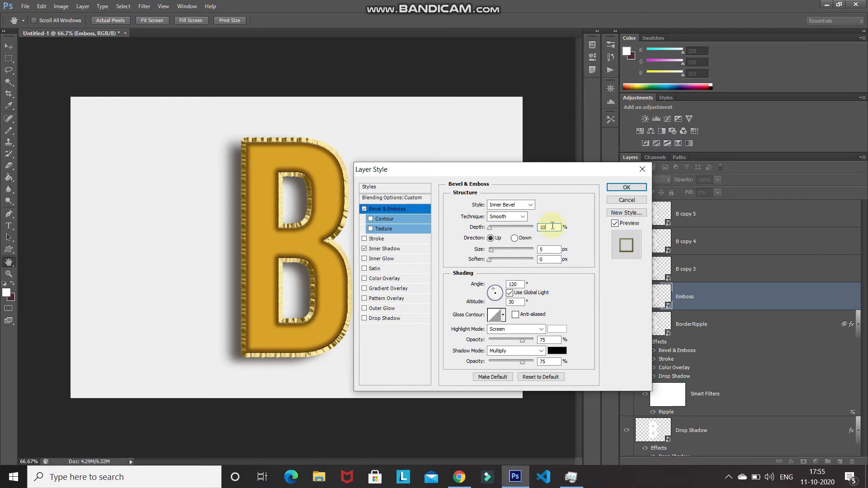
type("5")
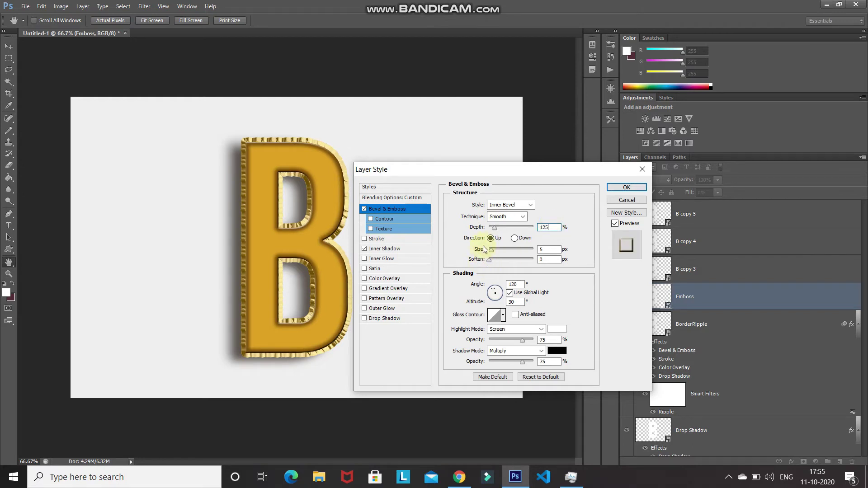
double_click(547, 249)
type("15")
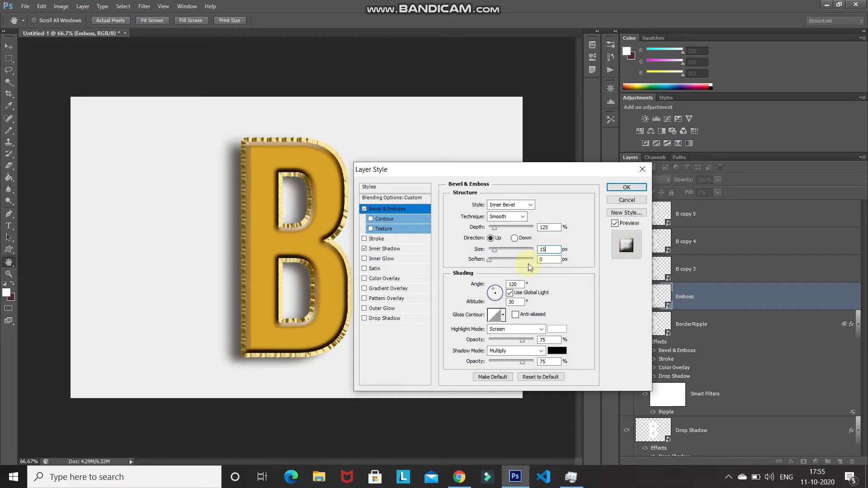
Light the bevel at -65° angle, 55° altitude with an anti-aliased Ring - Double gloss contour.
left_click(510, 293)
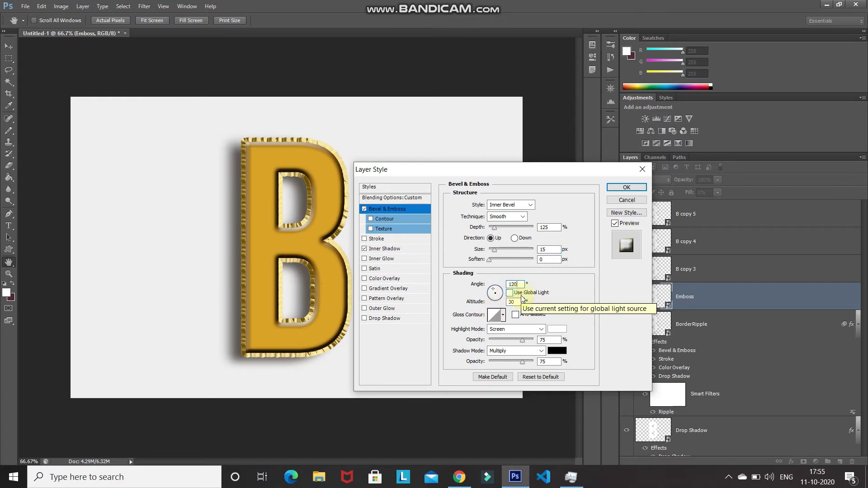
key("BackSpace")
key("BackSpace")
key("BackSpace")
type("-65")
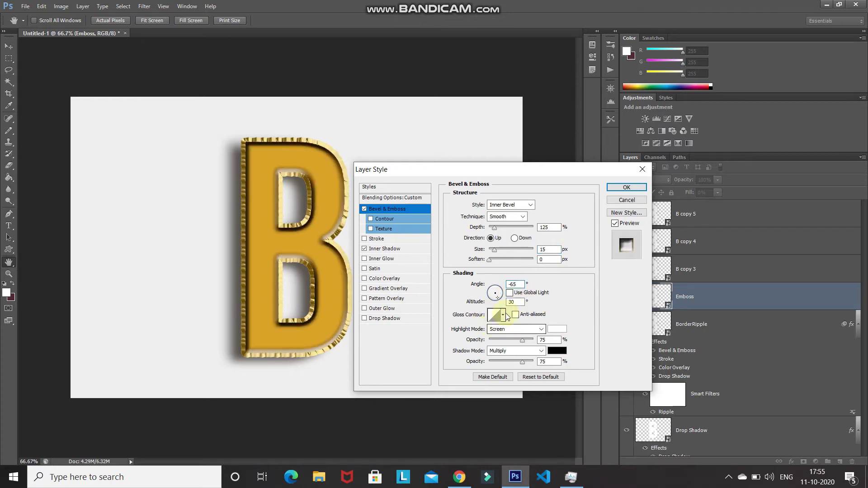
double_click(516, 302)
type("55")
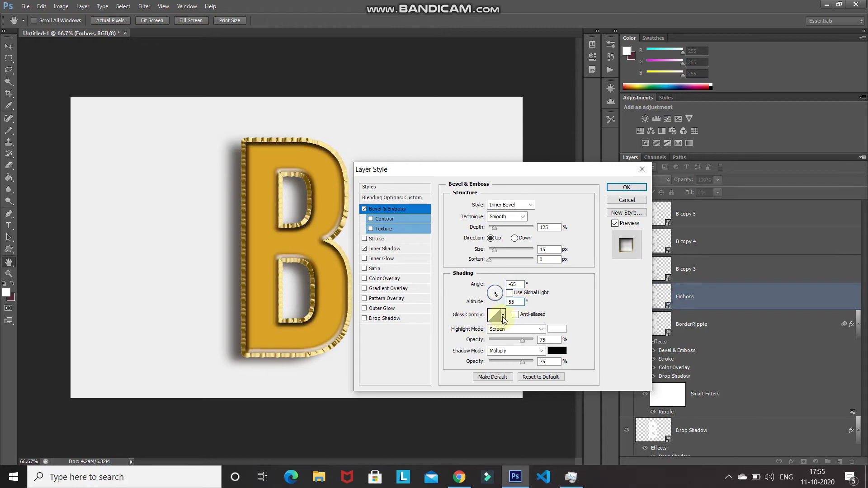
left_click(502, 316)
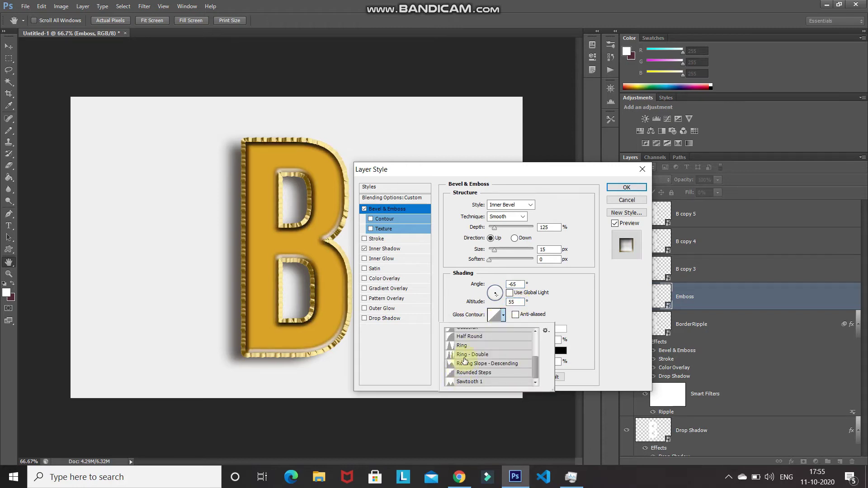
double_click(470, 354)
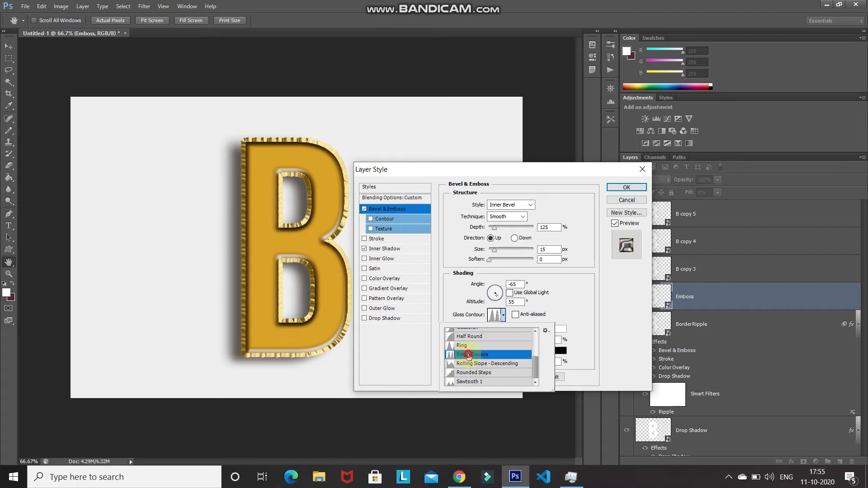
left_click(515, 315)
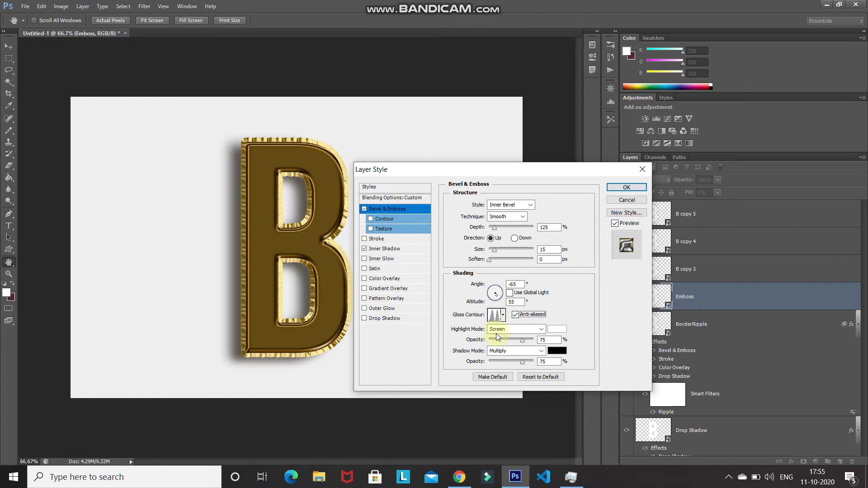
Set the bevel highlights to Overlay mode, colour f8f5c7, at 65% opacity.
left_click(512, 330)
left_click(502, 174)
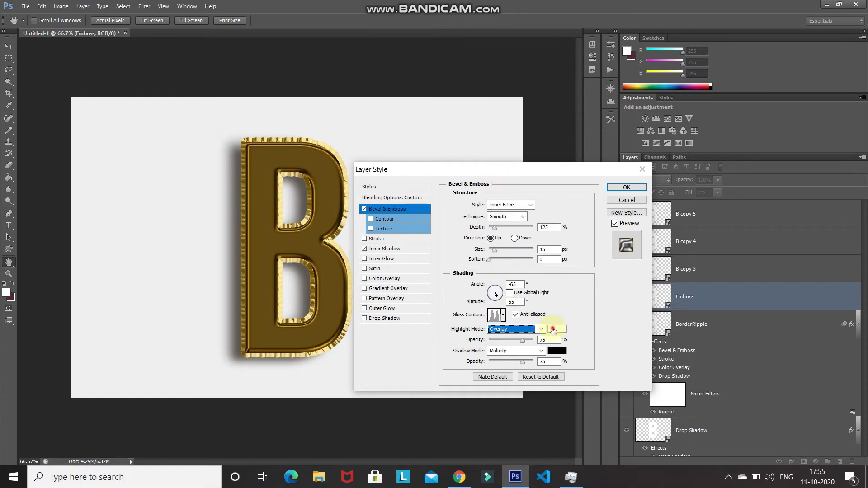
left_click(557, 328)
left_click(479, 251)
type("f8f5")
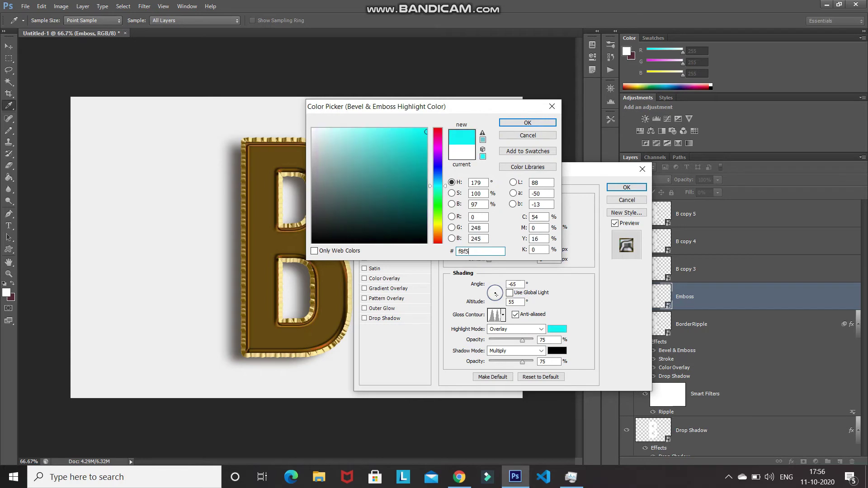
type("c7")
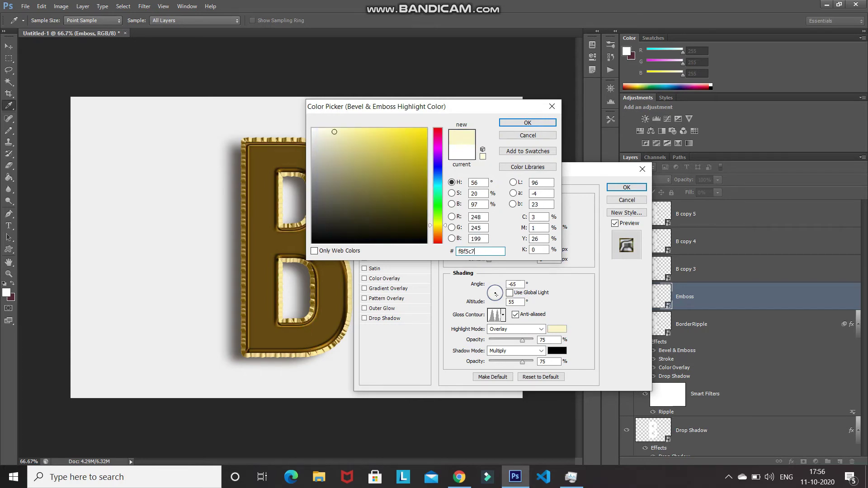
key("Return")
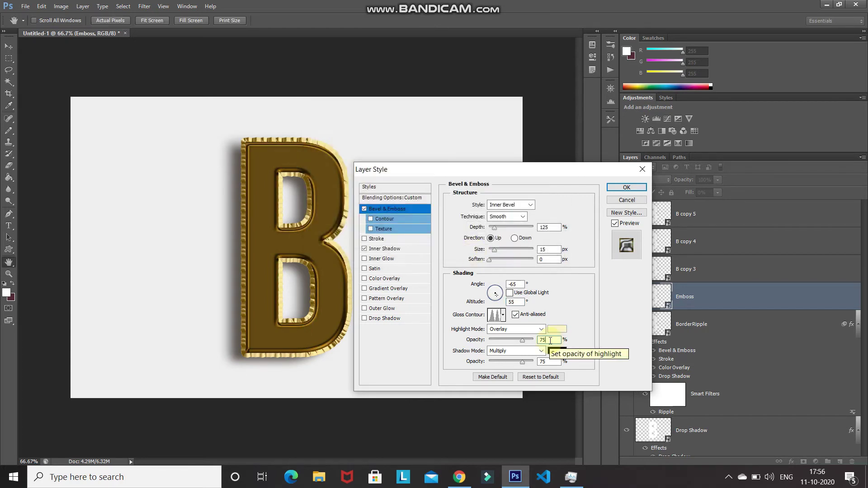
double_click(550, 340)
type("65")
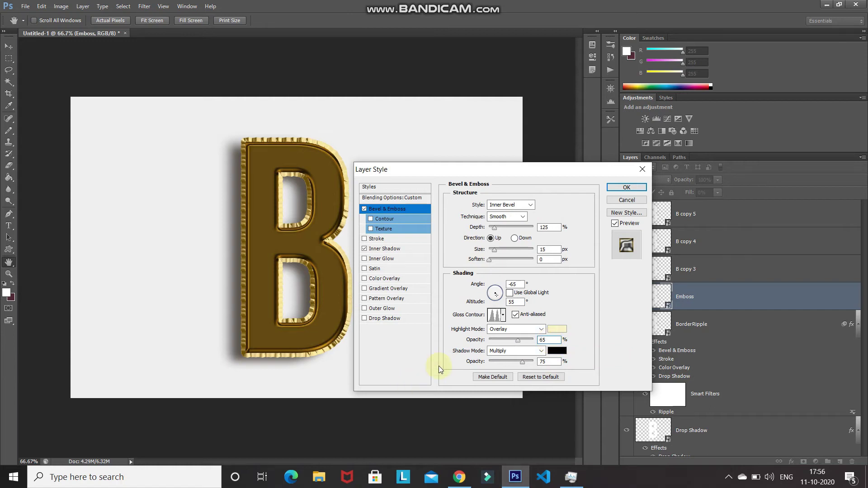
Set the bevel shadows to Overlay mode, colour c3974b, at 65% opacity.
left_click(514, 352)
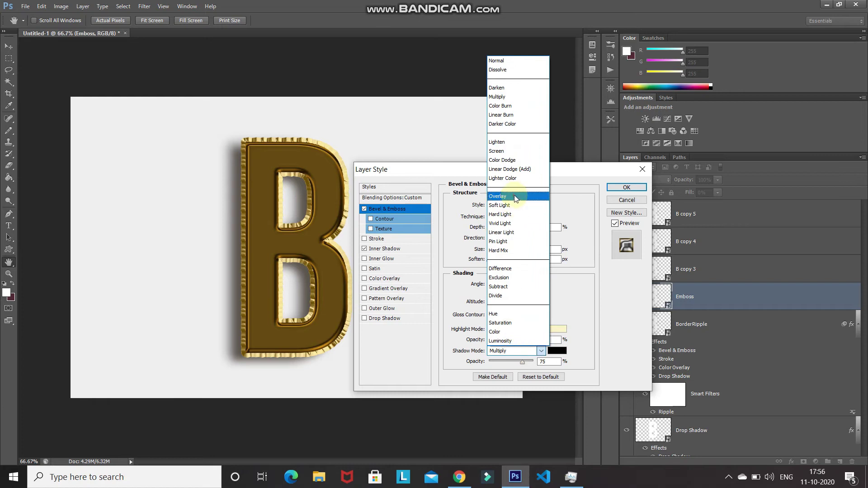
left_click(518, 193)
left_click(556, 351)
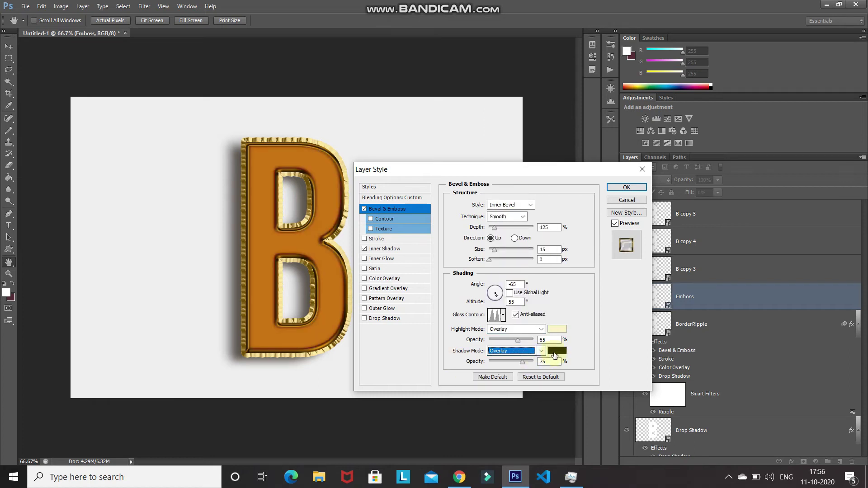
type("c3")
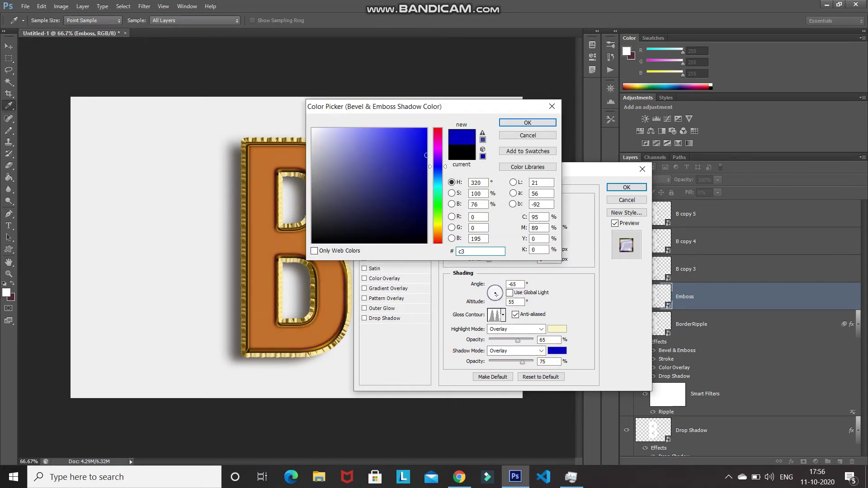
type("974b")
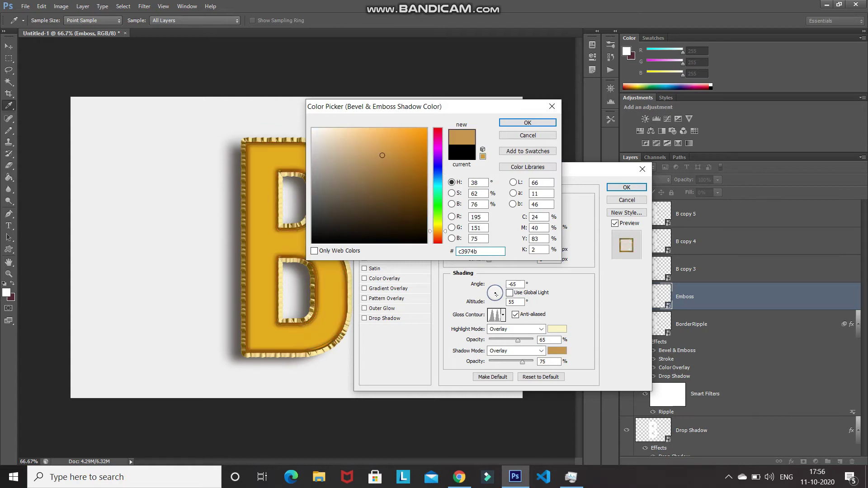
key("Return")
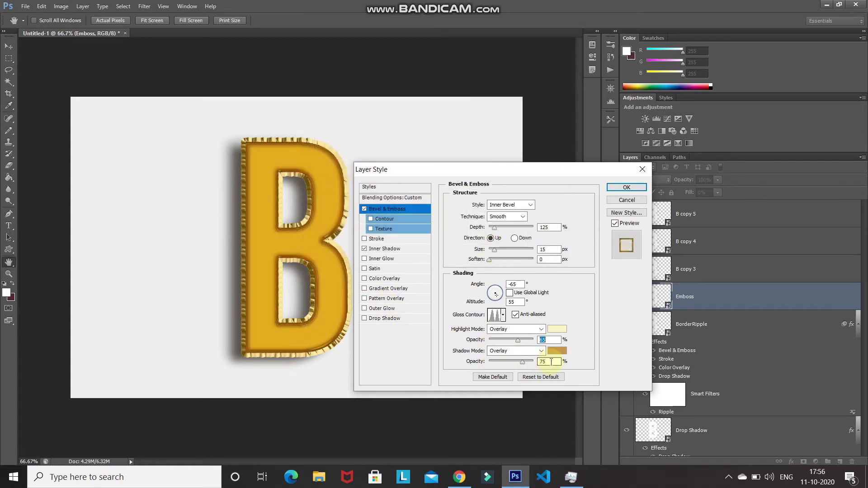
double_click(550, 362)
type("65")
Zoom to 100%, compare the bevel off and on, and apply the layer style.
key("ctrl+plus")
left_click(365, 209)
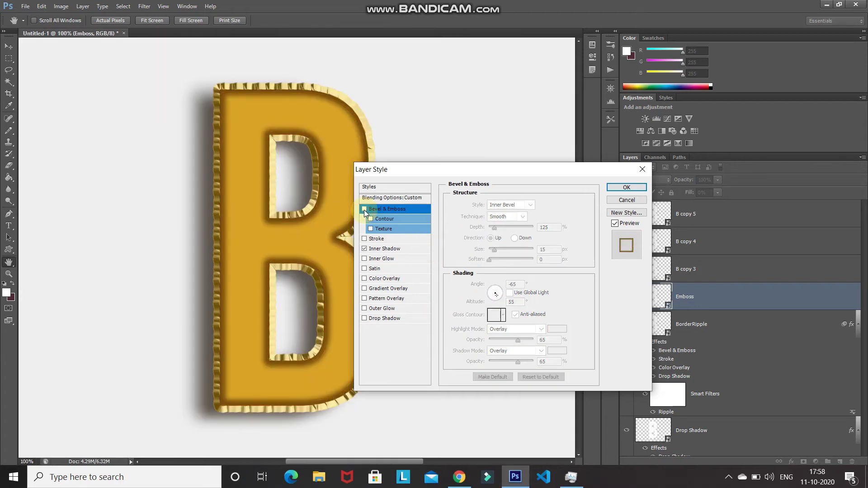
left_click(364, 208)
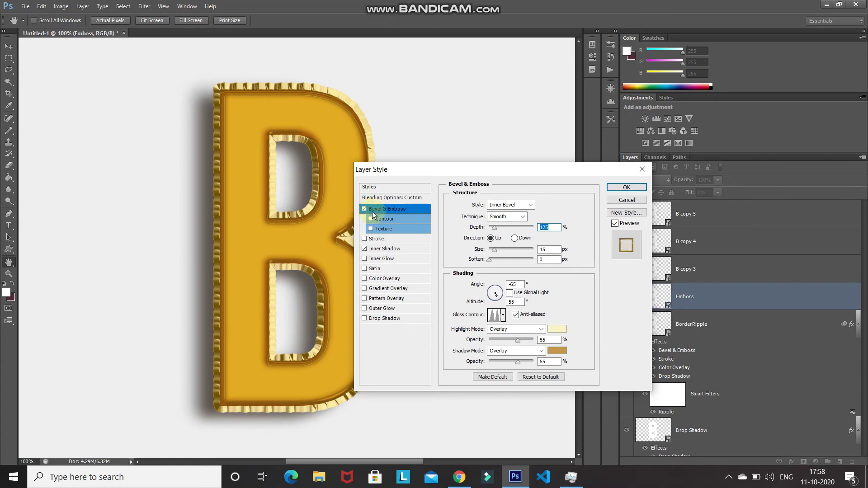
left_click(620, 189)
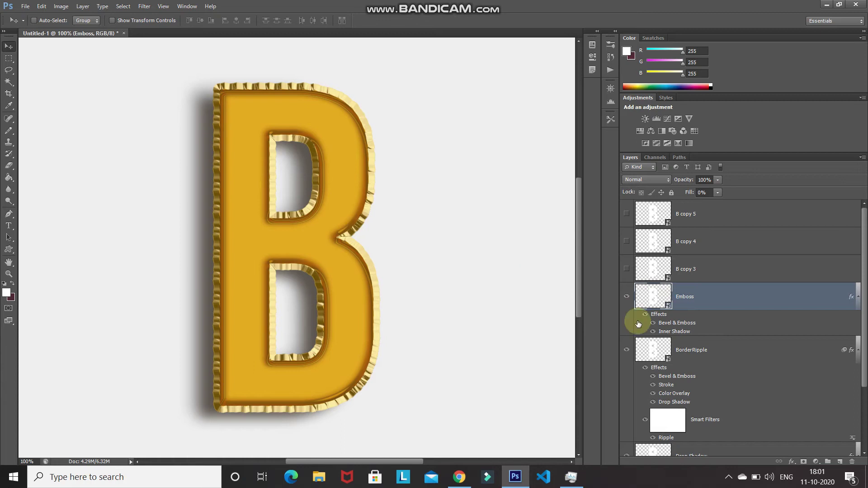
Select and show B copy 3, rename it Text Shadow, and set its Fill to 0%.
left_click(709, 276)
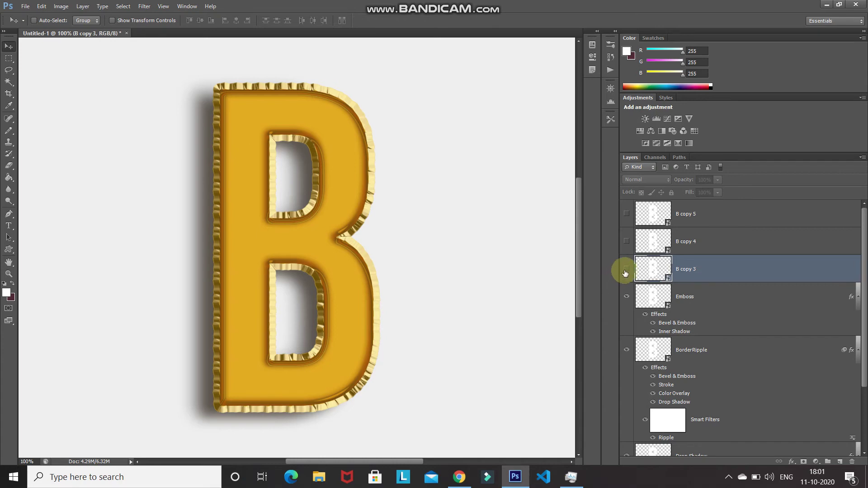
left_click(626, 270)
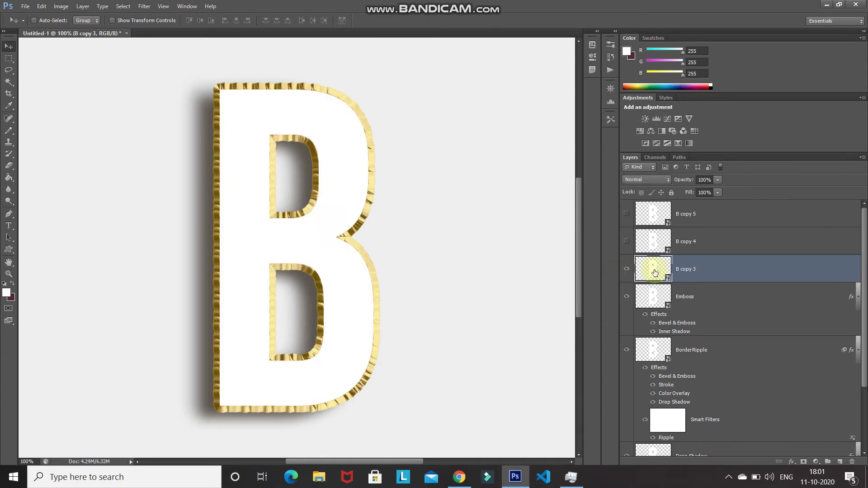
double_click(687, 269)
type("Text Shadow")
key("Return")
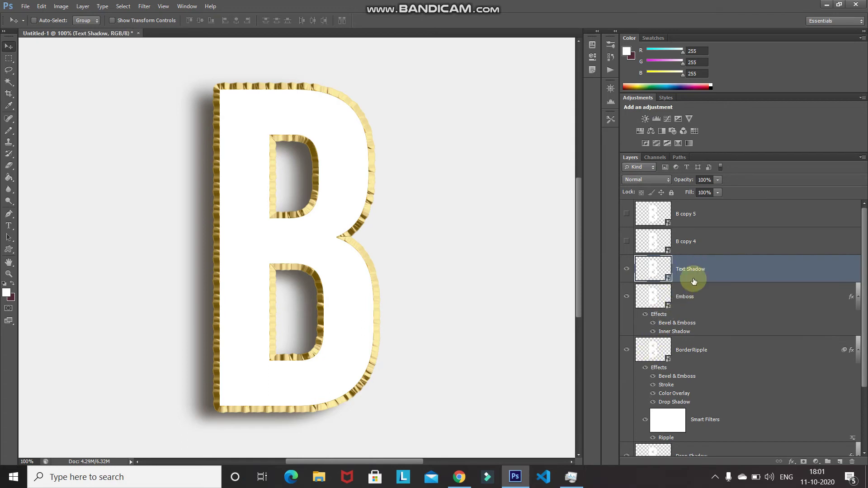
left_click(703, 193)
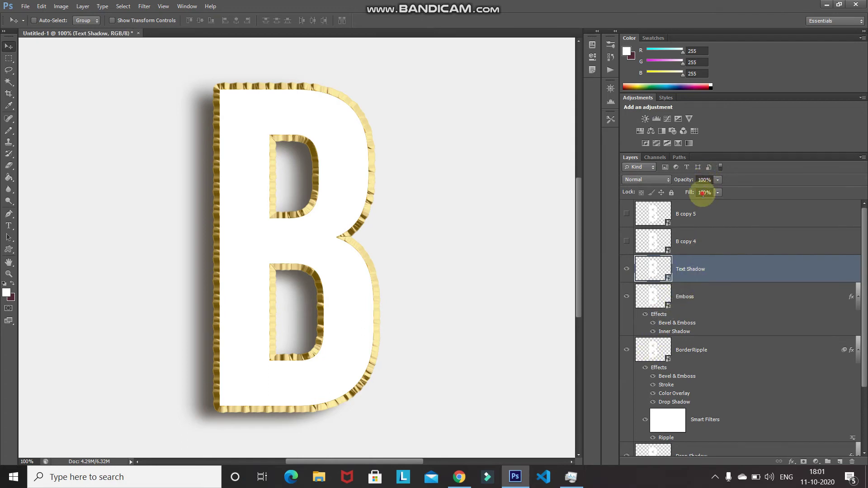
type("0")
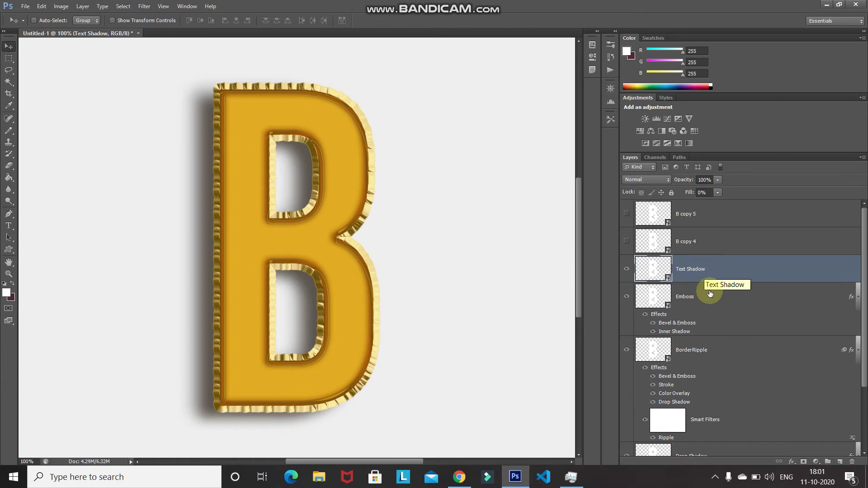
Add Bevel & Emboss to Text Shadow with 85% depth, direction Down and 40 px size.
left_click(792, 462)
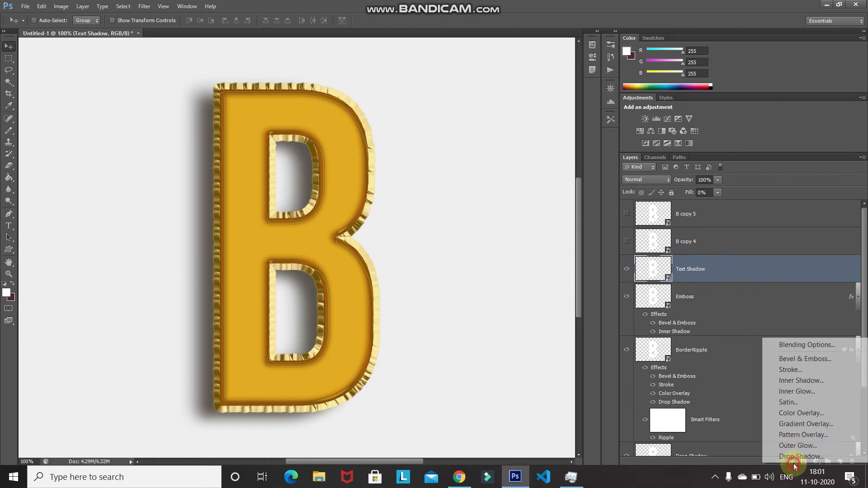
left_click(778, 345)
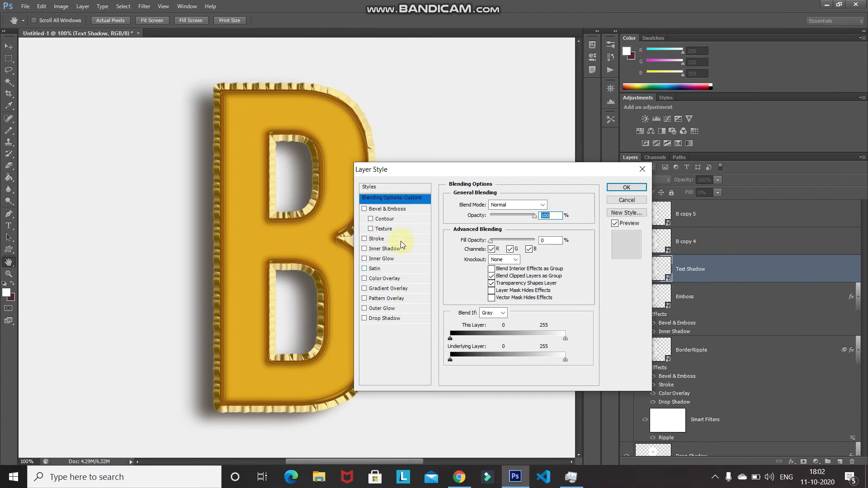
left_click(387, 210)
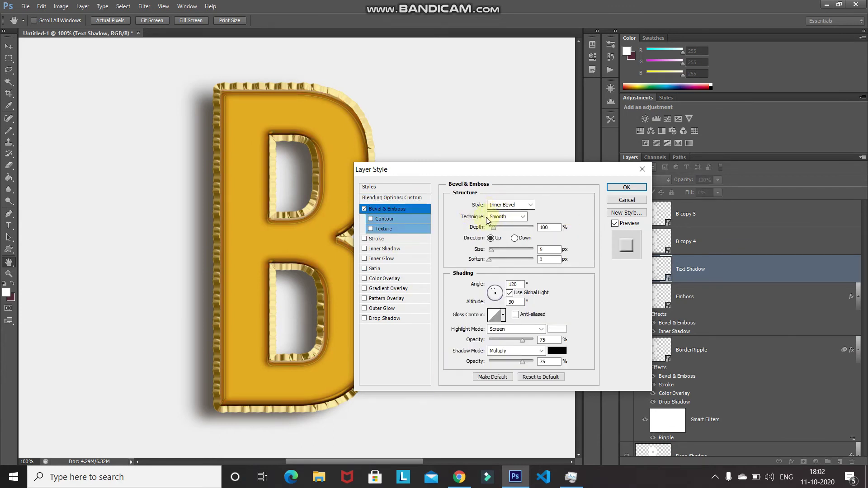
double_click(542, 227)
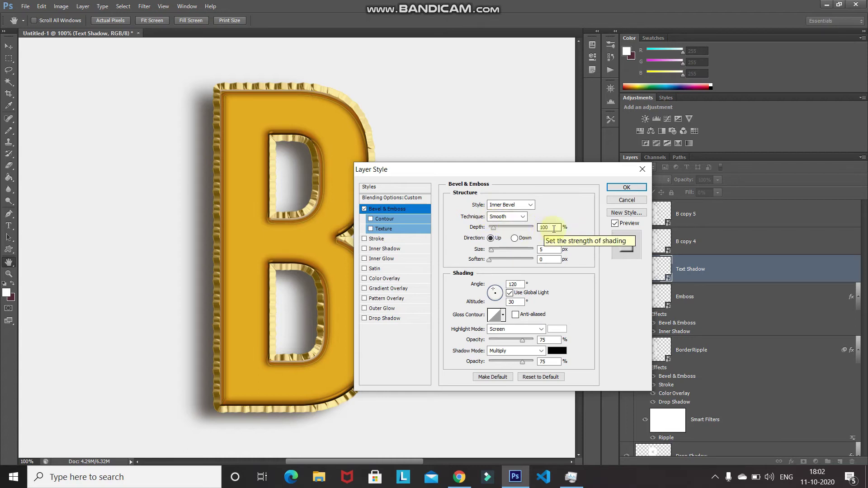
type("85")
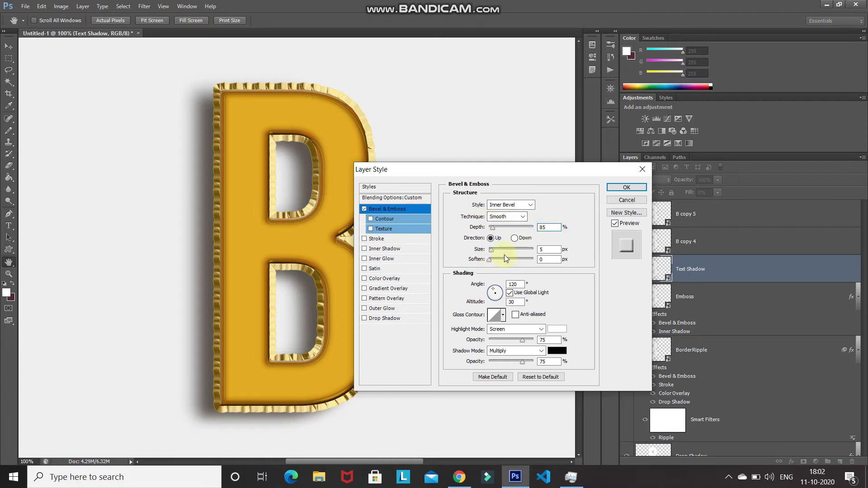
left_click(514, 238)
left_click(552, 249)
double_click(552, 249)
type("40")
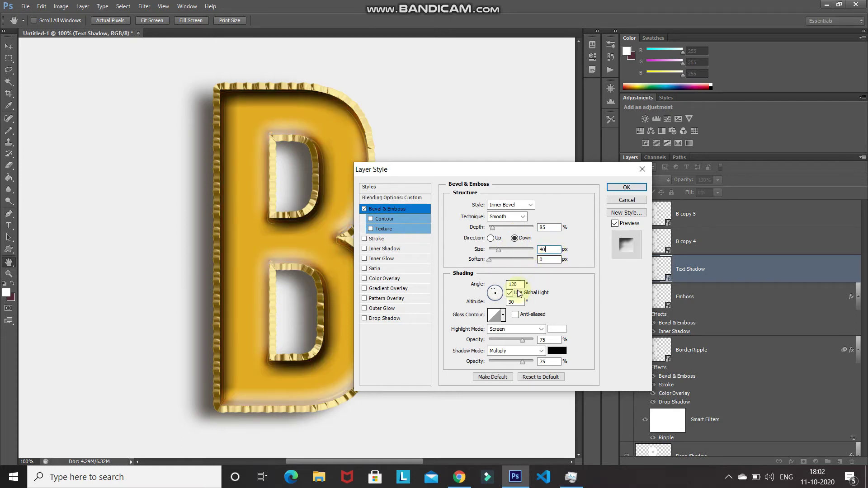
Turn off Use Global Light and set the bevel angle to 35° and altitude to 37°.
left_click(510, 293)
double_click(520, 284)
type("35")
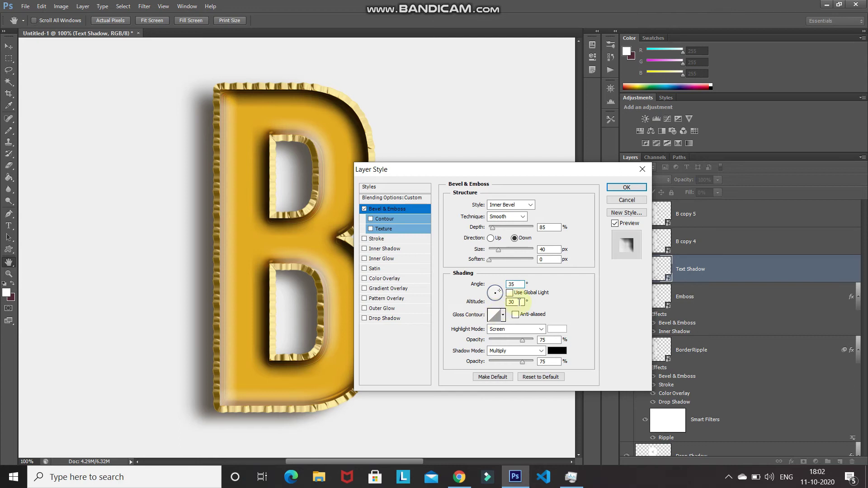
double_click(518, 301)
type("37")
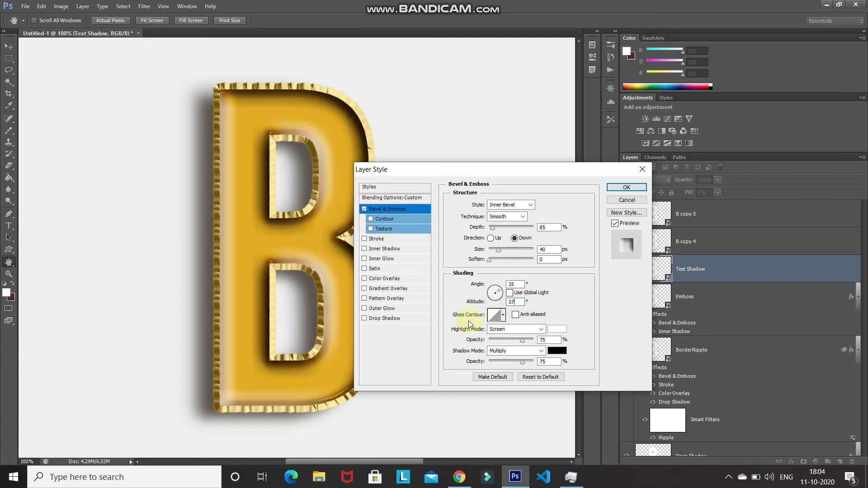
Load the saved Shadows contours into the gloss contour list.
left_click(504, 316)
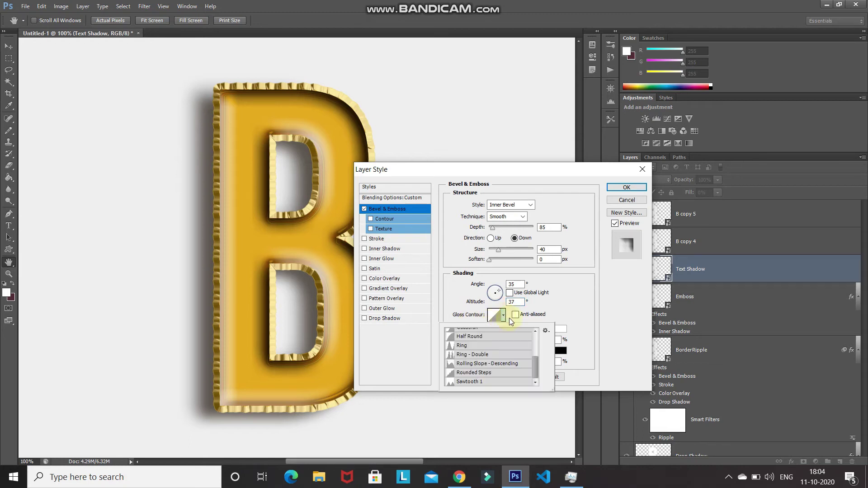
left_click(546, 330)
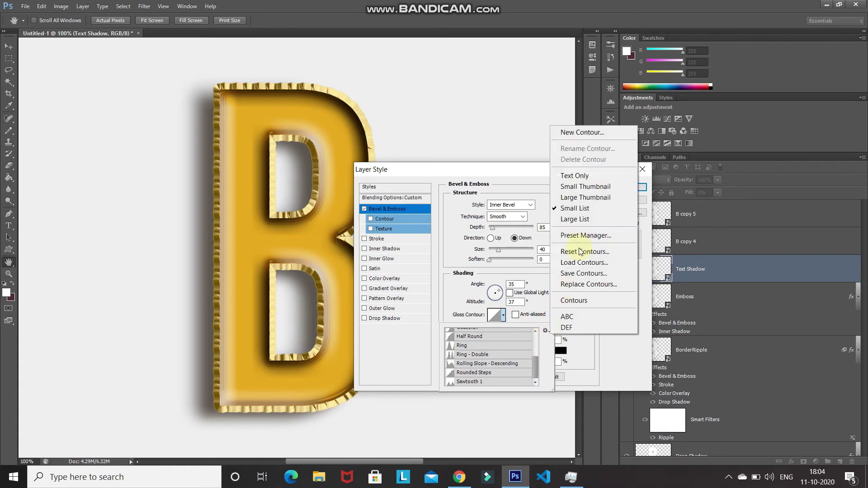
left_click(572, 265)
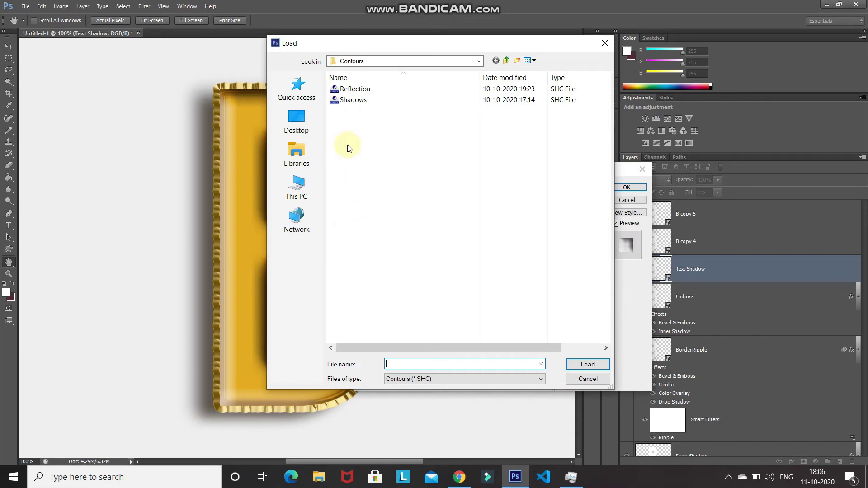
left_click(354, 102)
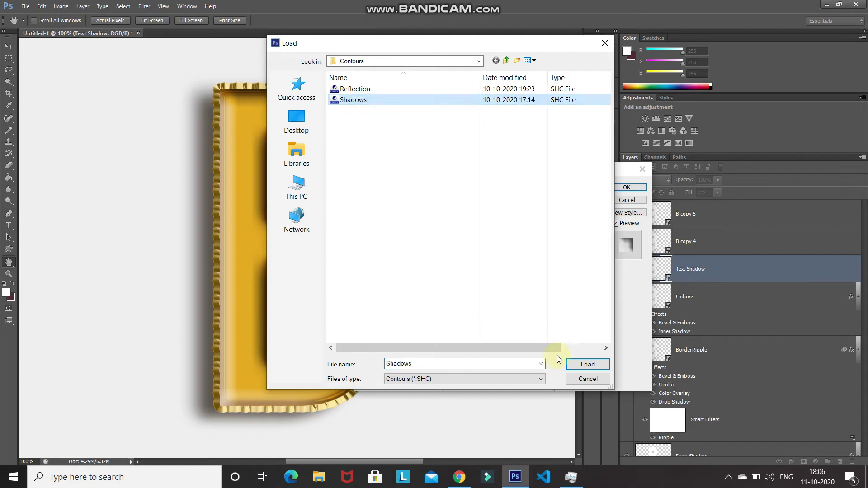
left_click(570, 365)
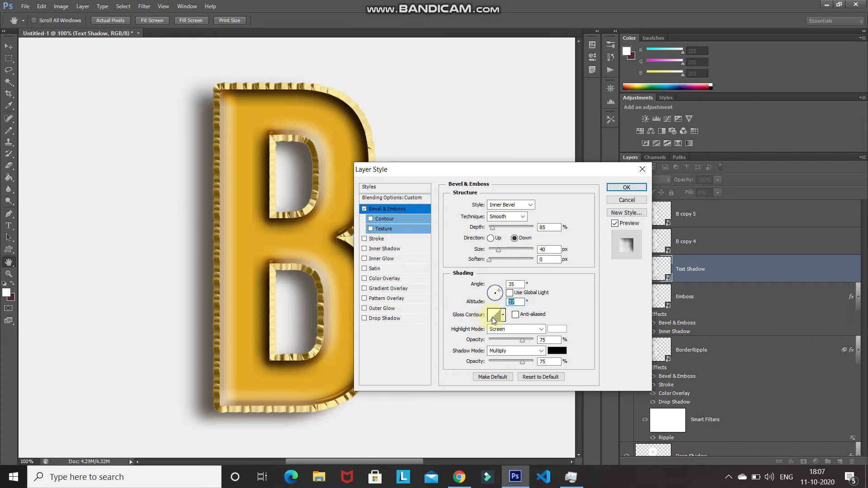
Give the gloss contour a sharply peaked custom curve in the Contour Editor.
left_click(494, 315)
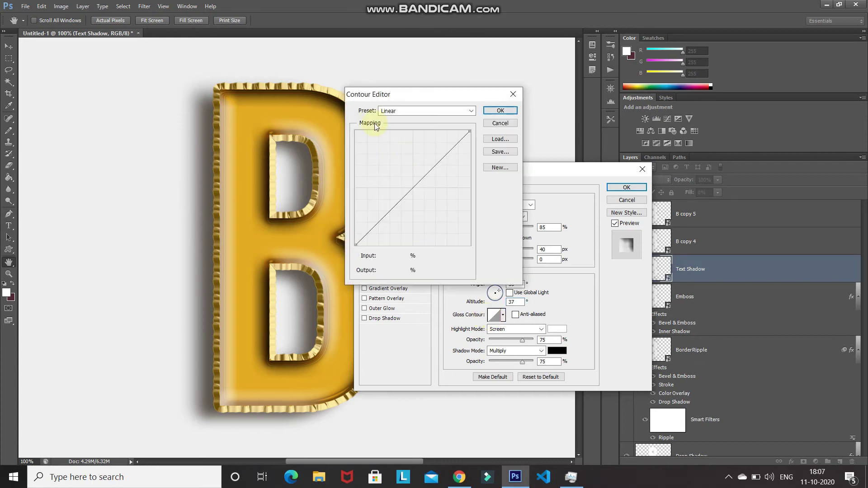
left_click(392, 112)
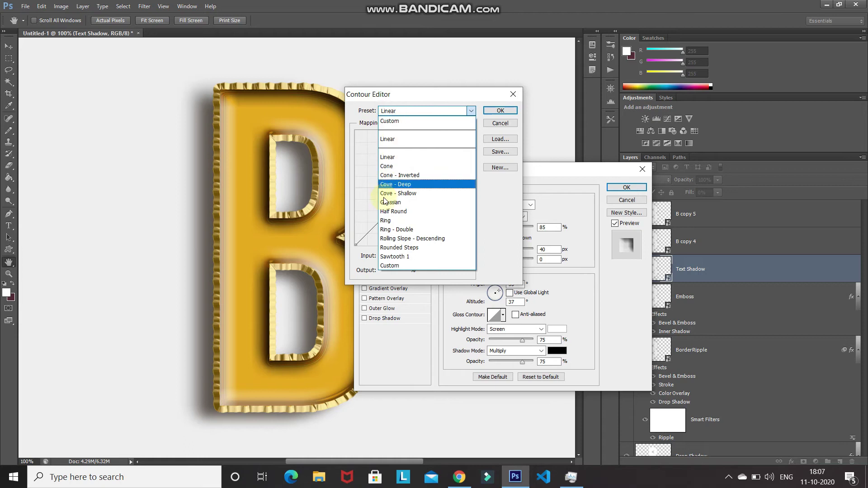
left_click(391, 266)
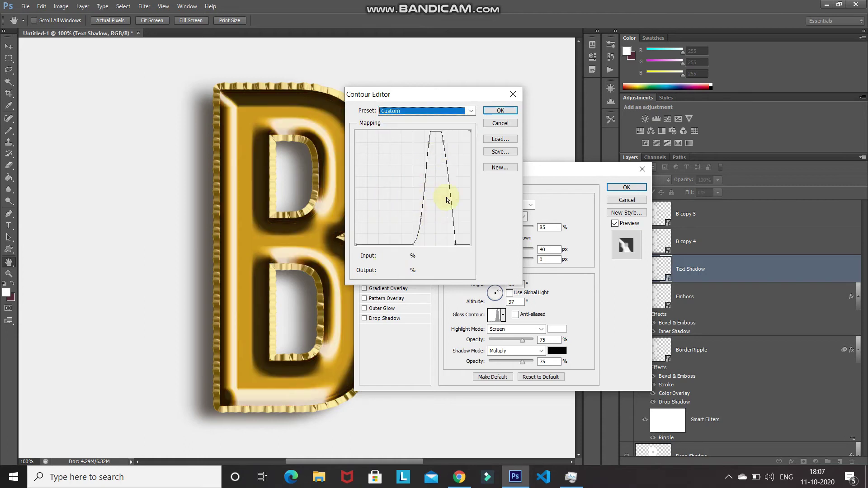
left_click(492, 112)
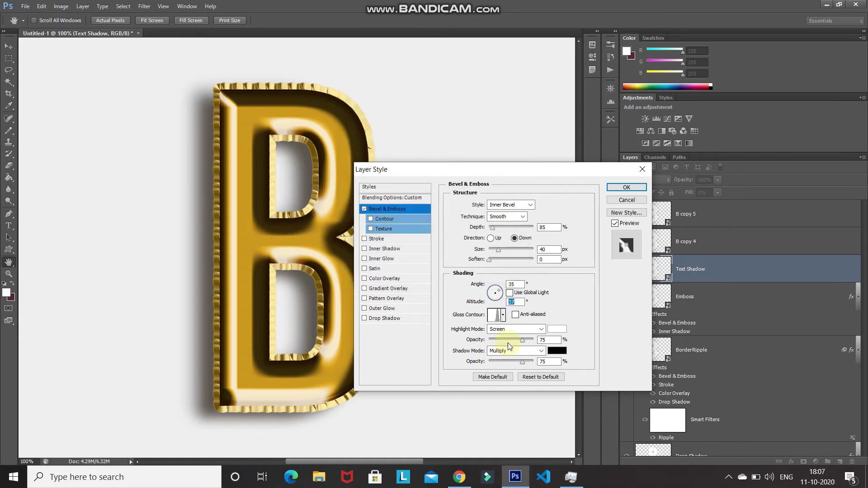
Anti-alias the gloss and set the bevel highlight to Darken with colour 221400.
left_click(514, 317)
left_click(500, 329)
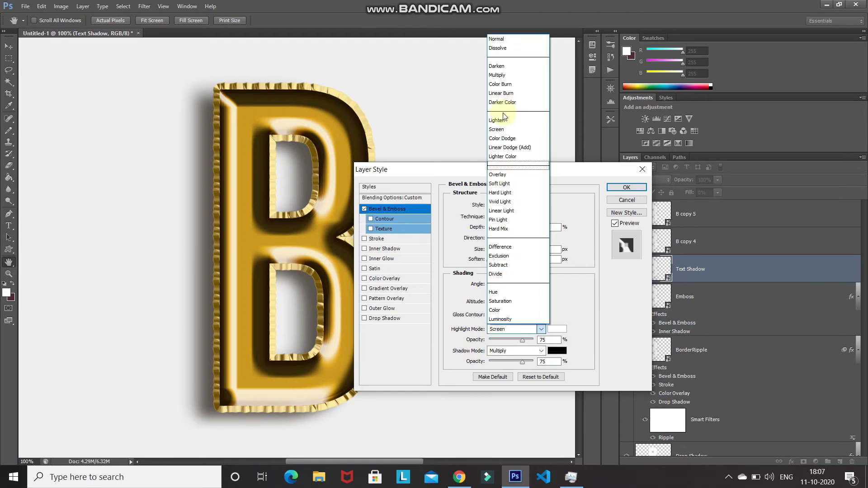
left_click(499, 60)
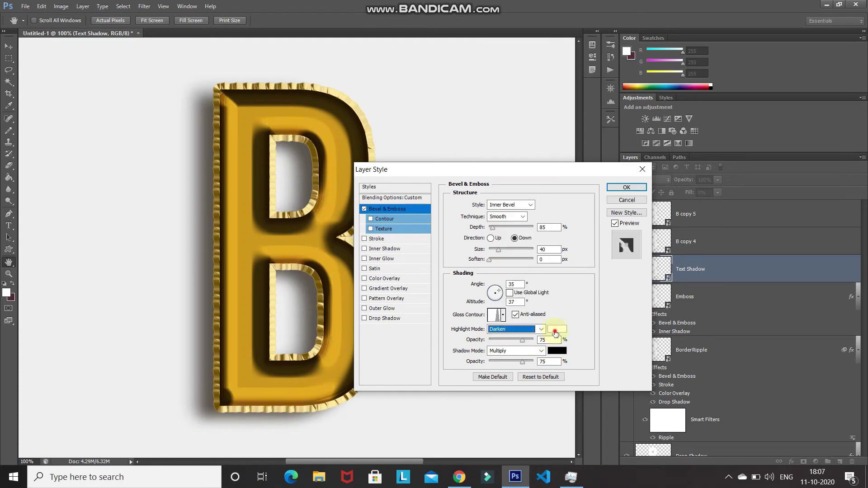
left_click(555, 334)
type("221400")
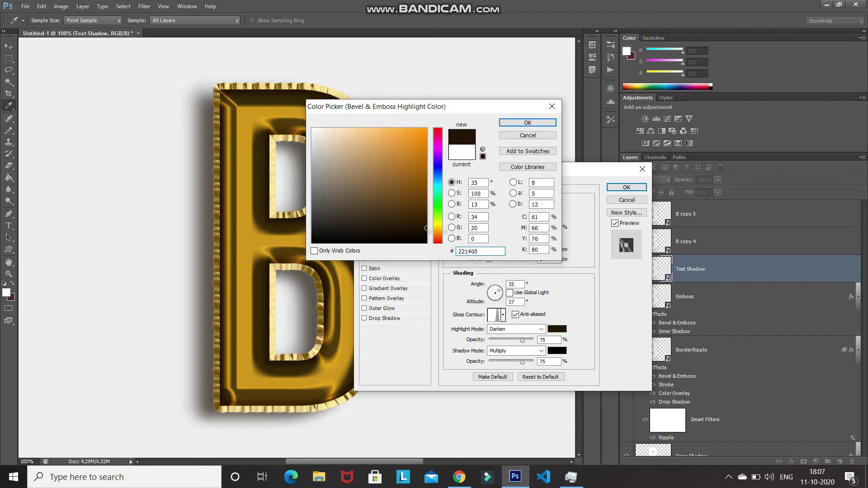
key("Return")
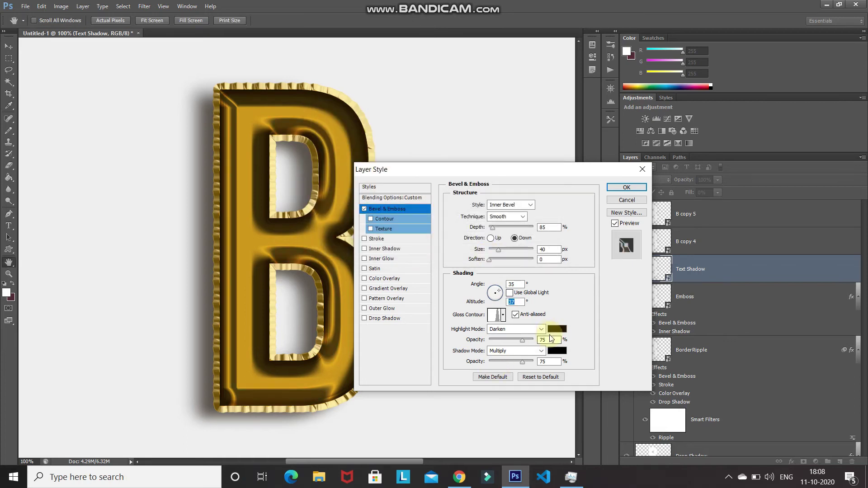
Set highlight opacity to 82% and bevel shadow opacity to 0%.
double_click(549, 340)
type("82")
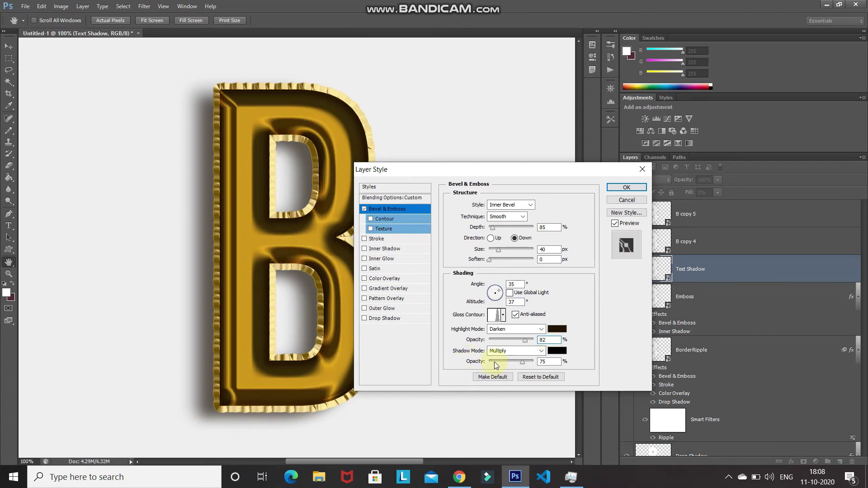
left_click_drag(495, 361, 488, 362)
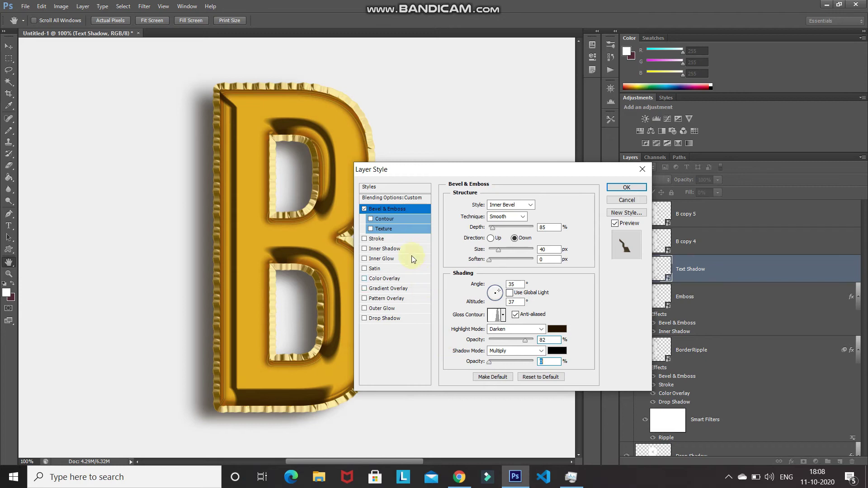
Enable the bevel Contour with Gaussian shape, anti-aliased, 25% range, then toggle the bevel to compare.
left_click(400, 220)
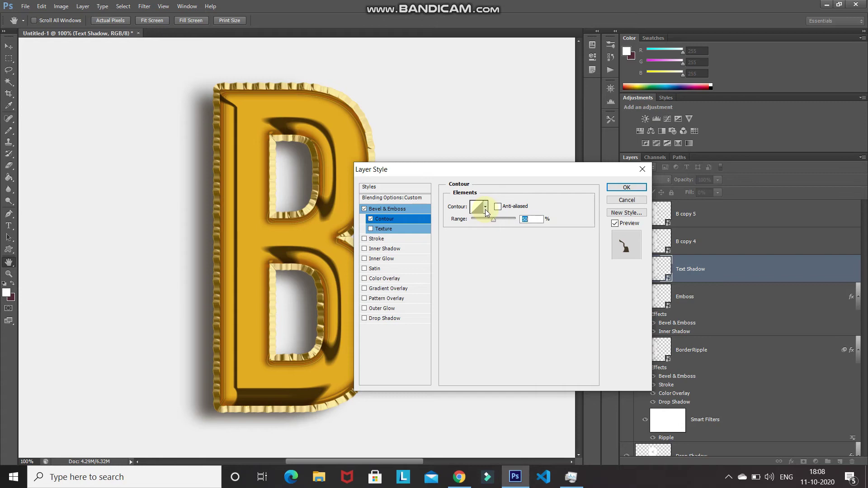
left_click(486, 210)
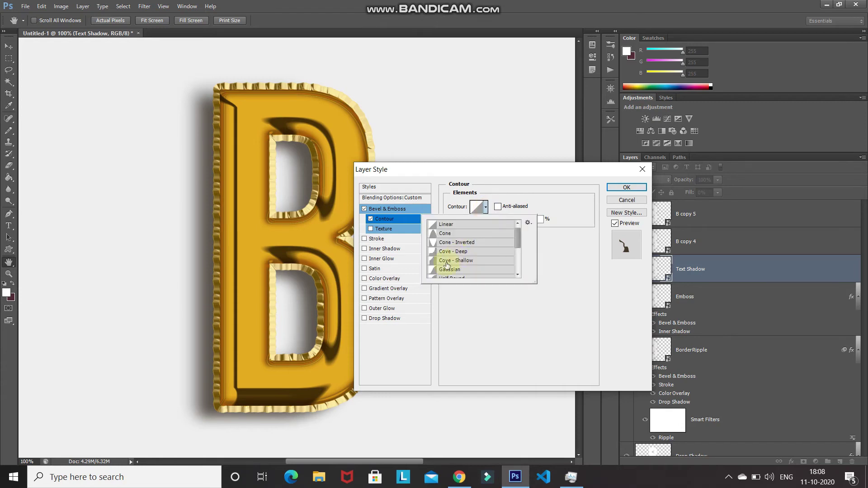
left_click(450, 270)
left_click(483, 240)
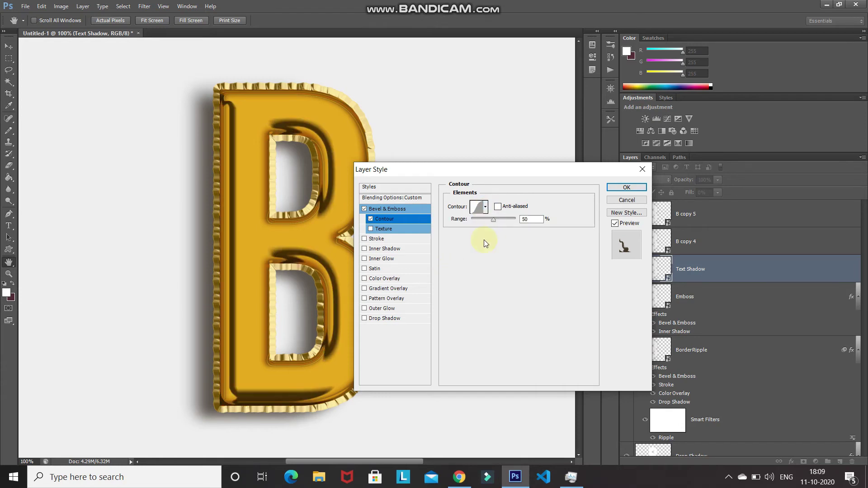
left_click(498, 208)
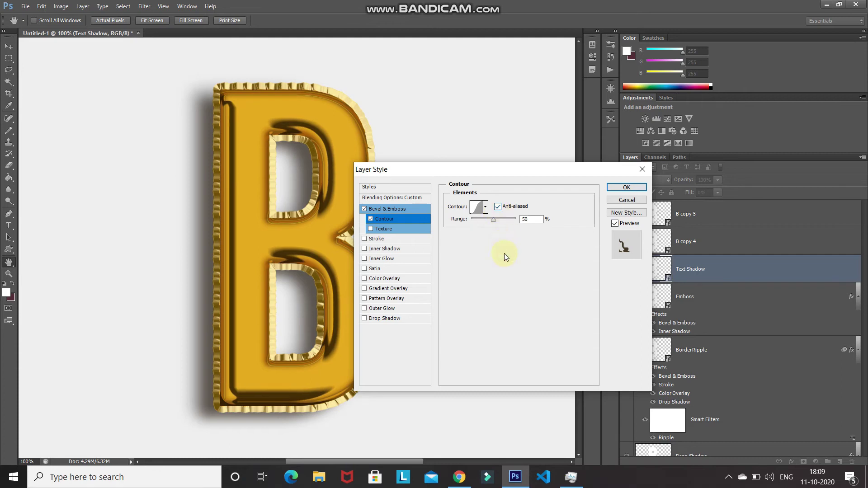
double_click(529, 218)
type("25")
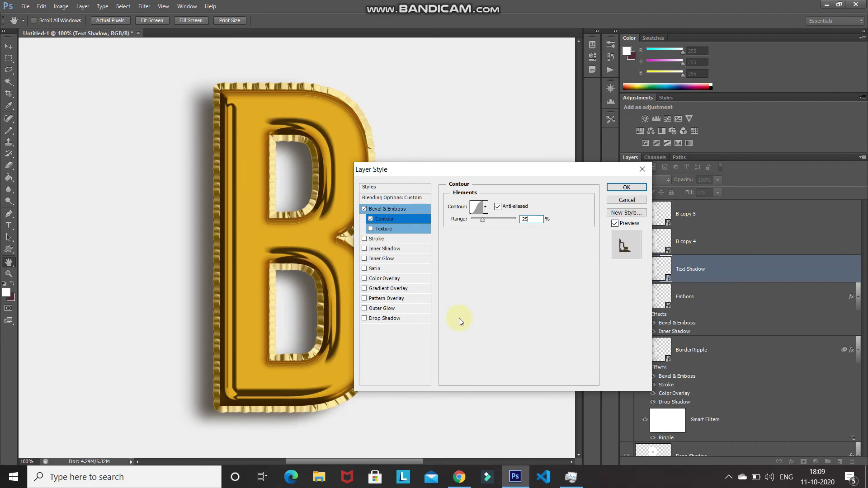
left_click(364, 209)
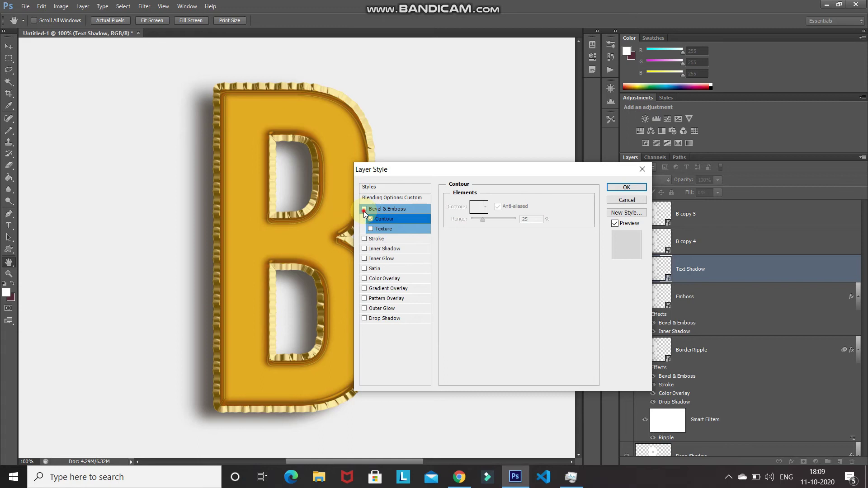
left_click(364, 209)
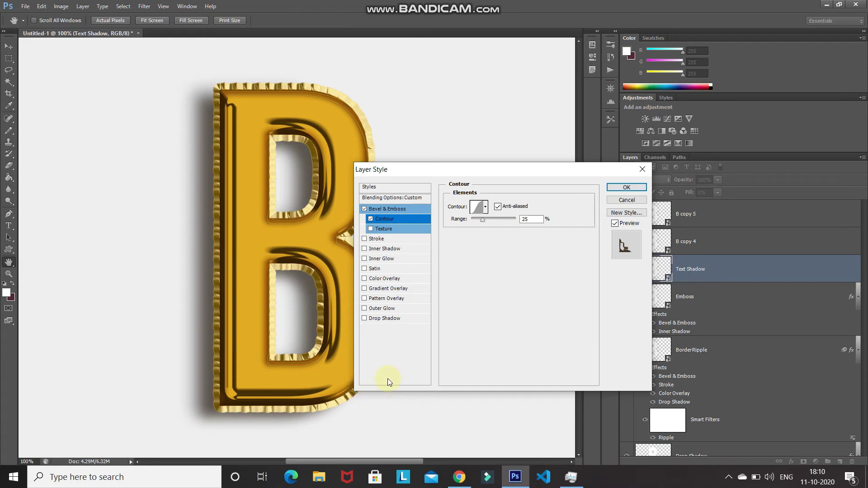
Add a drop shadow at 15% opacity with its own 20° angle, independent of global light.
left_click(384, 318)
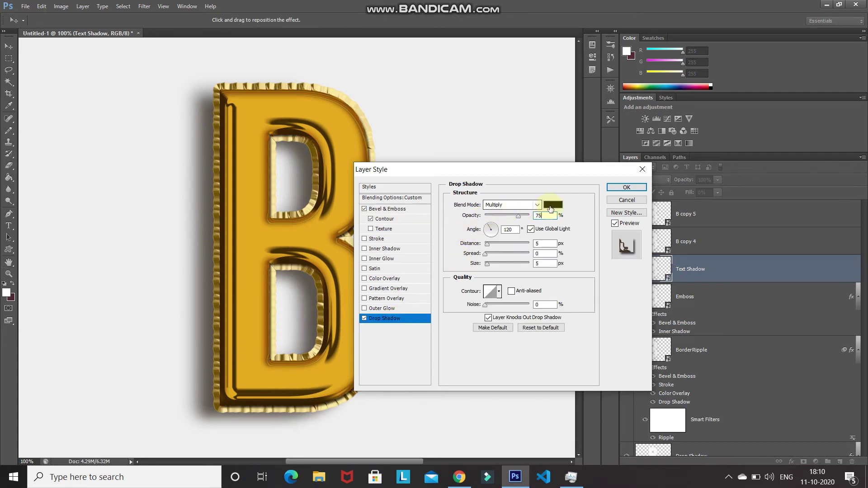
key("BackSpace")
key("BackSpace")
type("15")
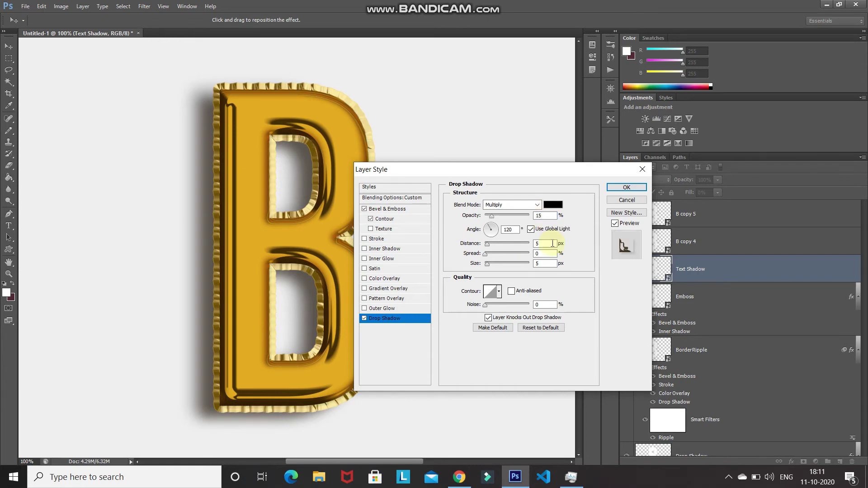
left_click(531, 229)
double_click(509, 229)
type("1")
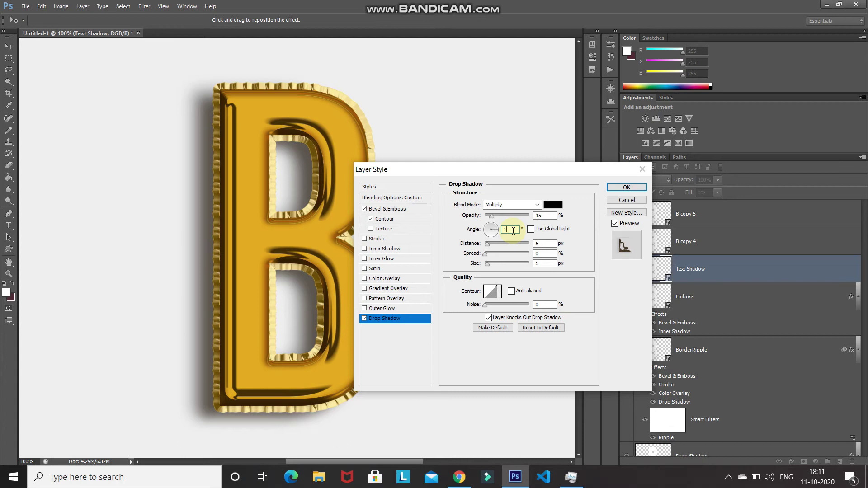
Set the drop shadow distance to 20 px and size to 15 px.
double_click(546, 243)
type("20")
key("Tab")
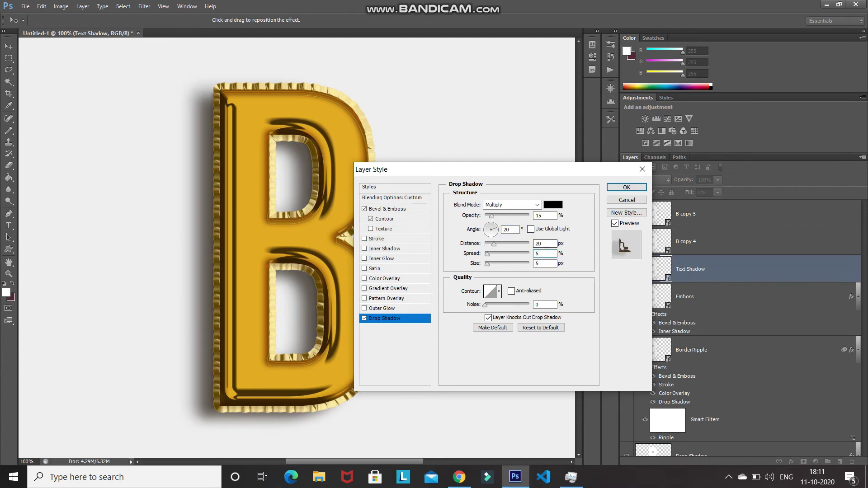
double_click(544, 263)
type("15")
key("shift+Tab")
key("shift+Tab")
key("shift+Tab")
key("shift+Tab")
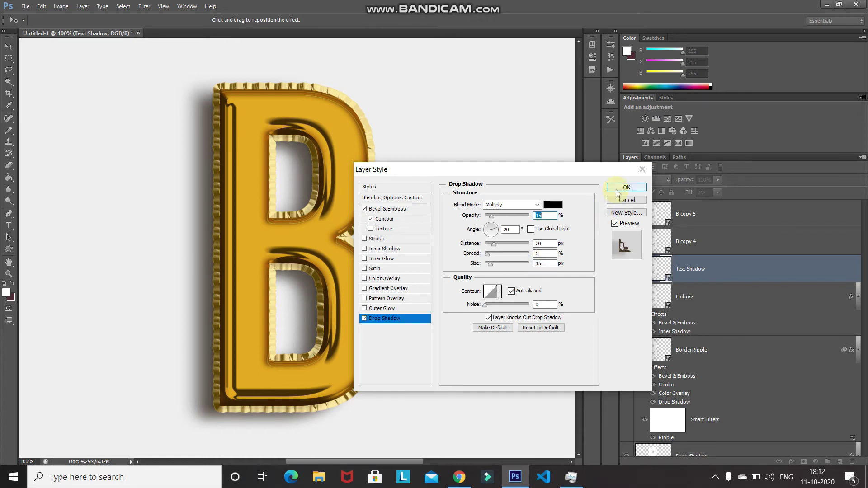
Apply the Text Shadow style, then select B copy 4 and make it visible.
left_click(616, 191)
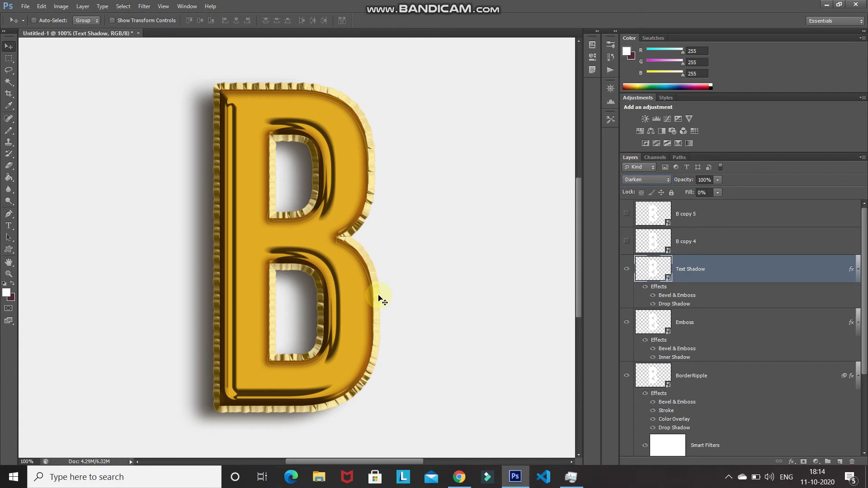
left_click(730, 249)
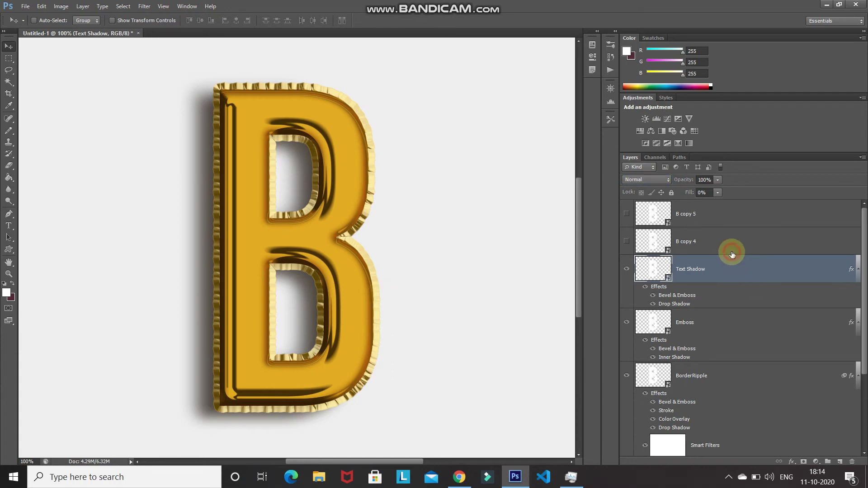
left_click(626, 242)
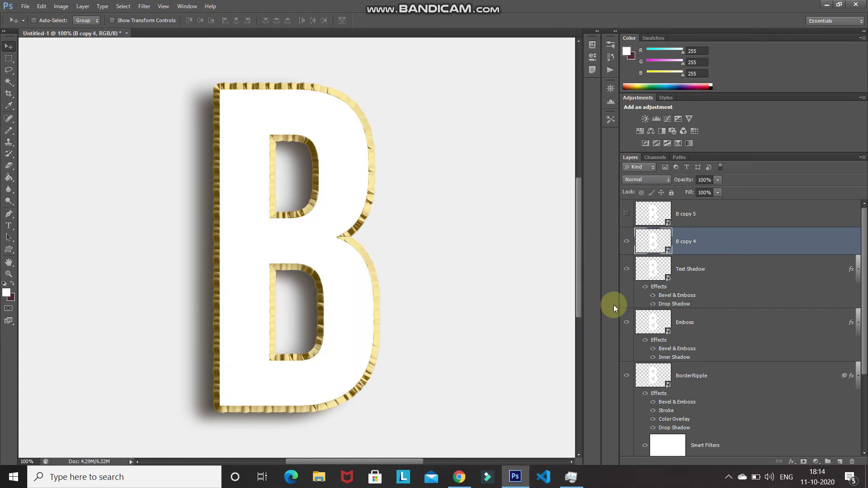
Rename B copy 4 to 'Text Reflection' and set its Fill to 0%.
double_click(687, 242)
type("Text Reflection")
key("Return")
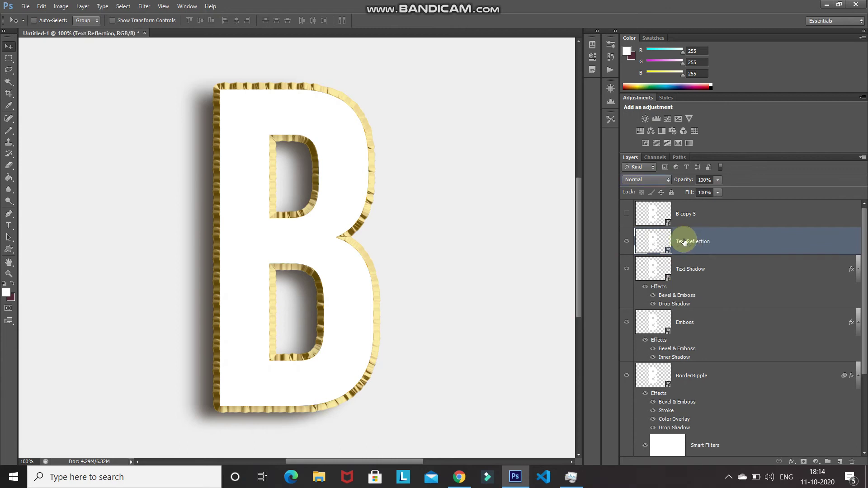
left_click(704, 192)
type("0")
key("Return")
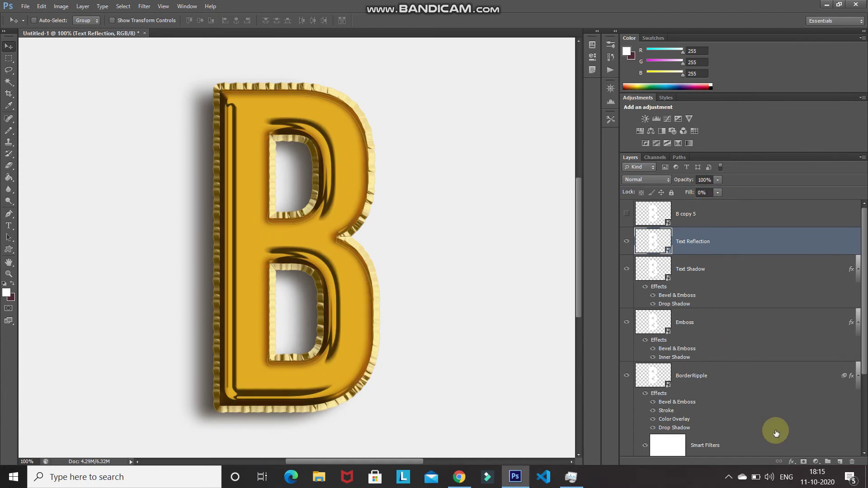
Add Bevel & Emboss to Text Reflection with 190% depth and 45 px size.
left_click(791, 461)
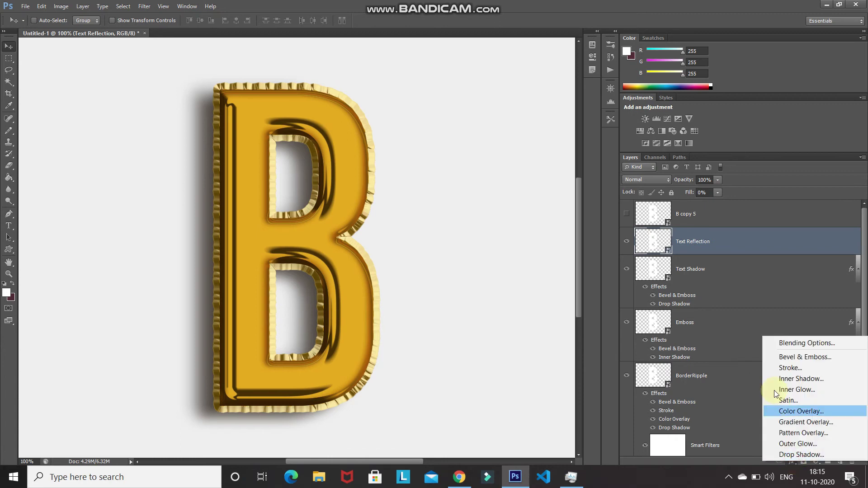
left_click(776, 343)
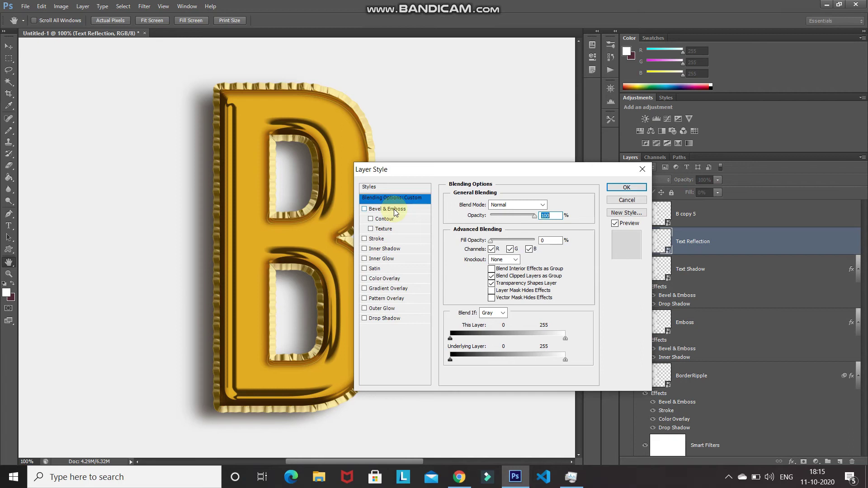
left_click(394, 210)
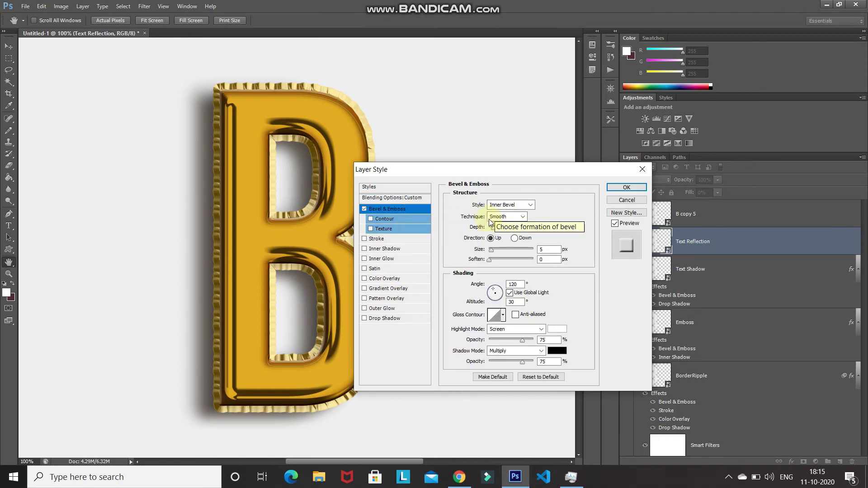
double_click(551, 228)
type("1")
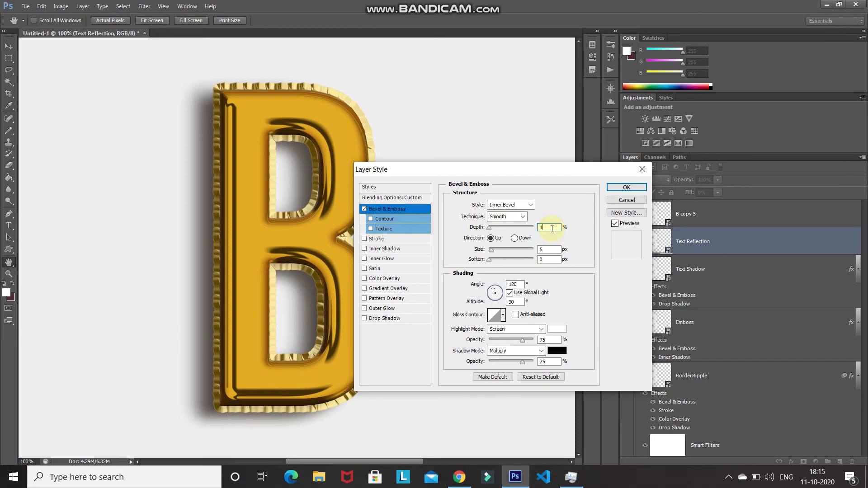
type("90")
double_click(549, 249)
key("BackSpace")
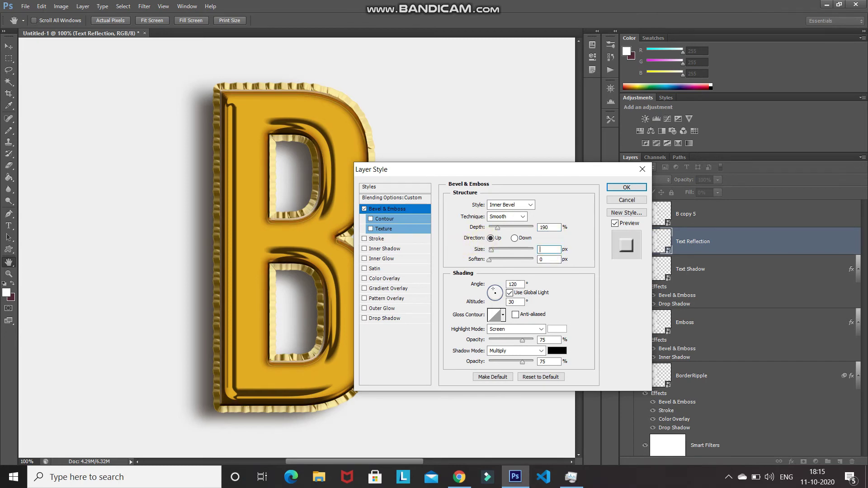
type("45")
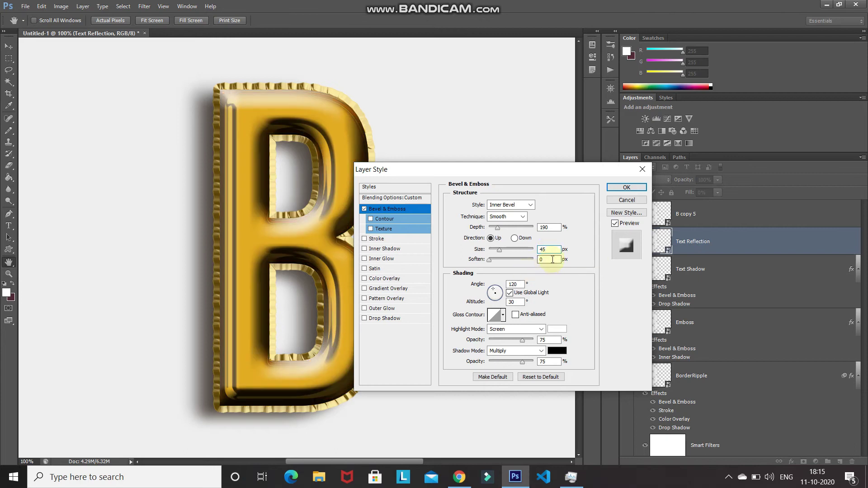
Turn off Use Global Light and set the bevel angle to -31° and altitude to 58°.
left_click(510, 293)
left_click(521, 282)
type("-31")
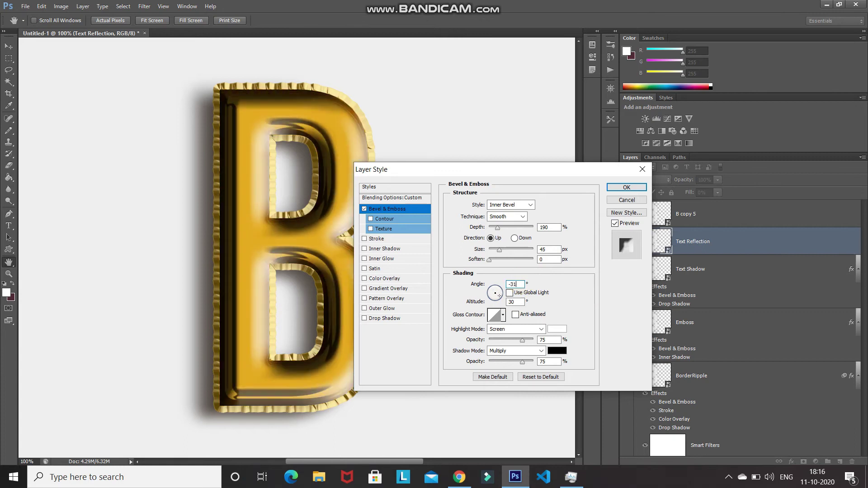
double_click(519, 302)
type("58")
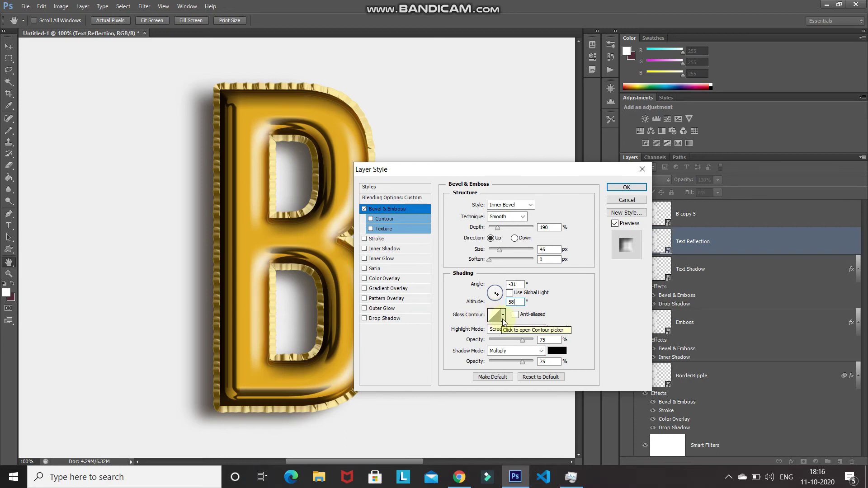
Load the saved Reflection contours into the gloss contour list.
left_click(503, 320)
left_click(547, 333)
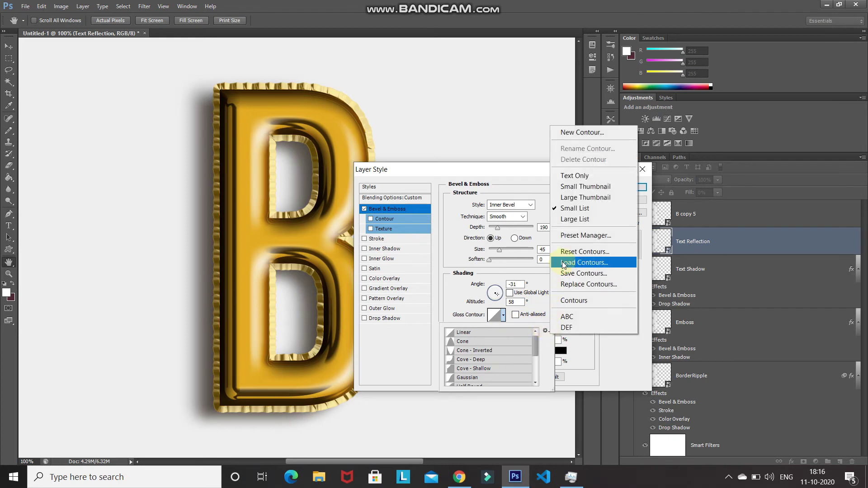
left_click(563, 265)
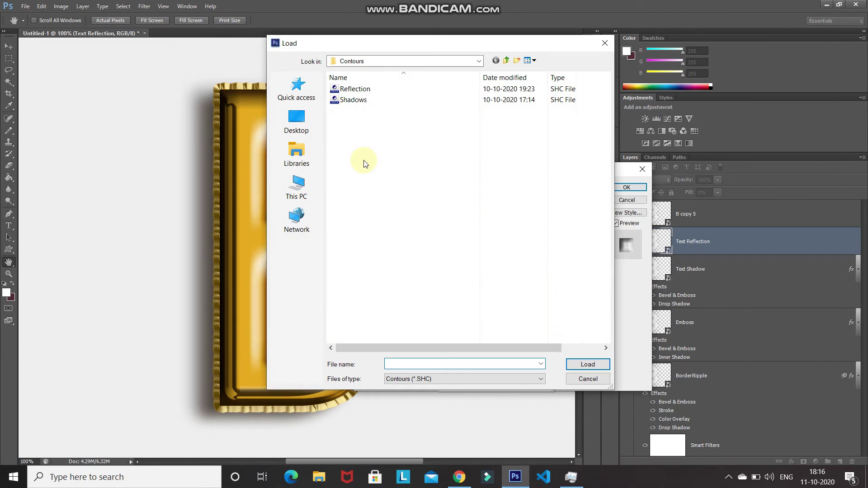
left_click(357, 90)
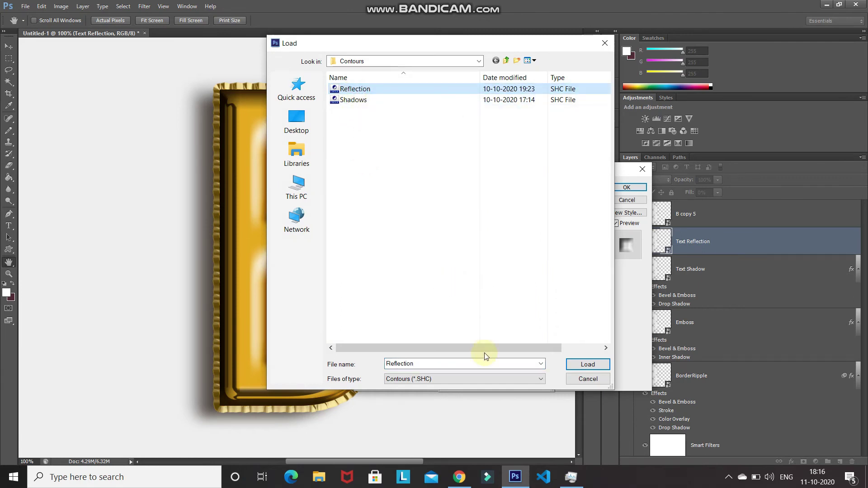
left_click(584, 364)
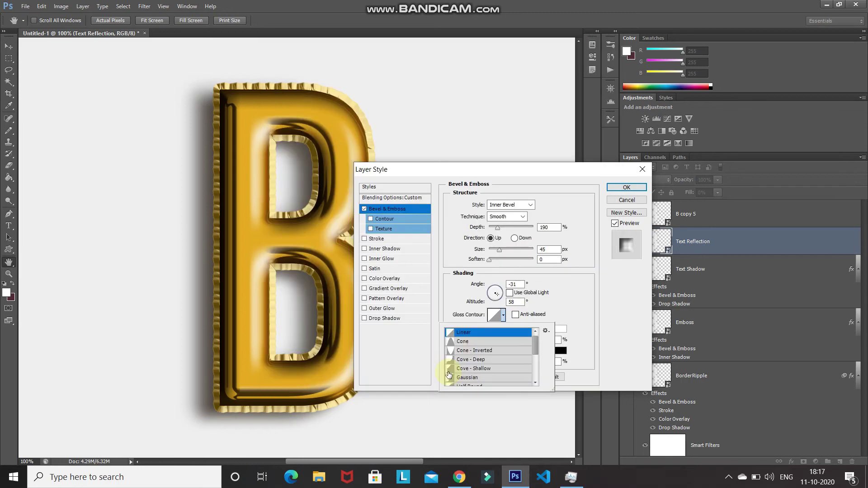
Apply the last Custom contour as the gloss contour and confirm its curve.
scroll(450, 375, "down", 10)
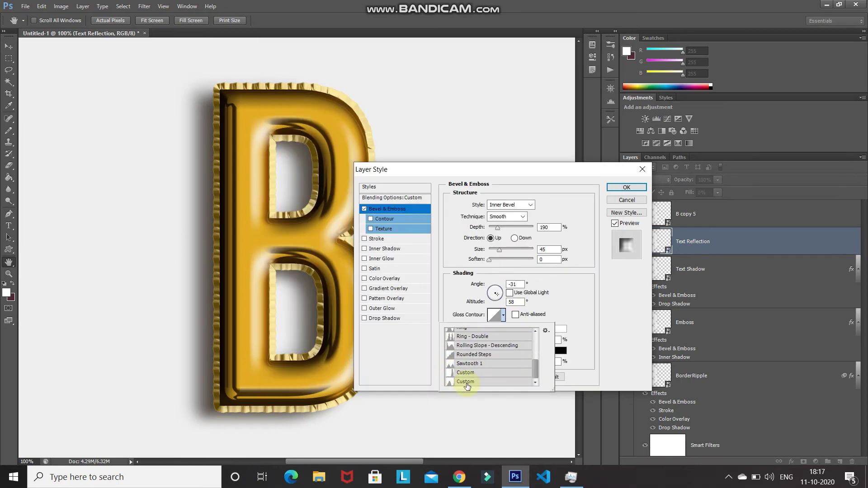
left_click(468, 384)
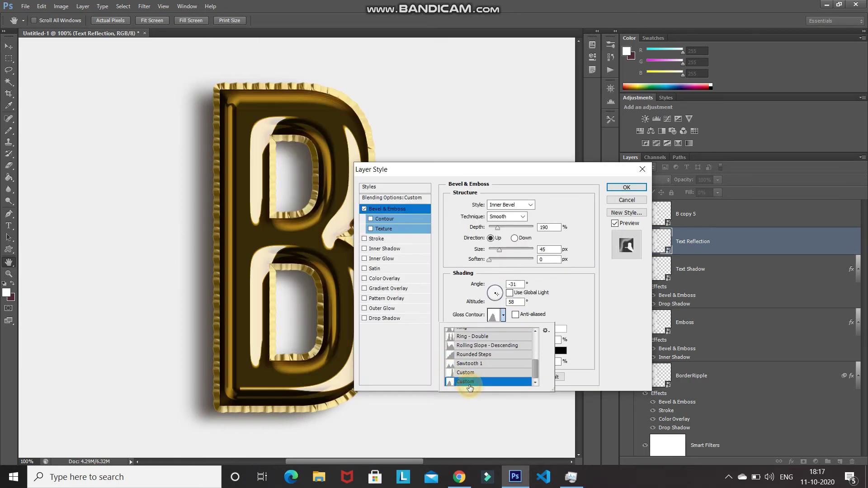
left_click(494, 316)
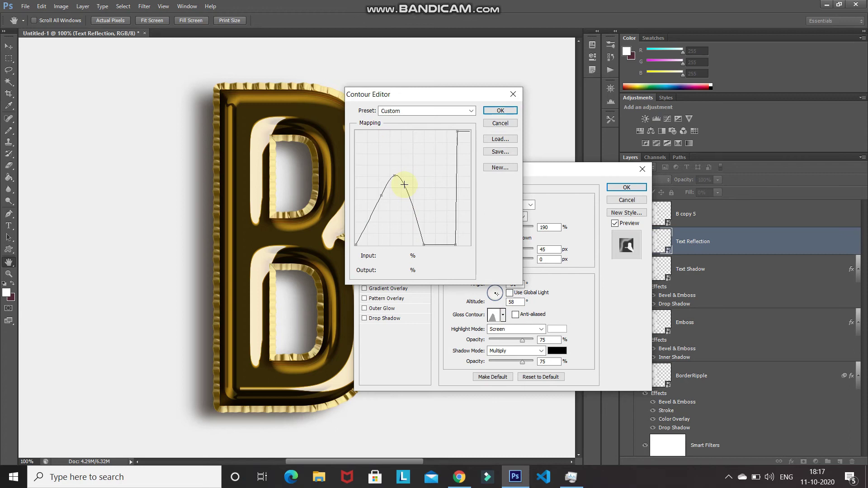
left_click(490, 113)
Anti-alias the gloss and make highlights Overlay in cream fefcdc at 100% opacity.
left_click(515, 317)
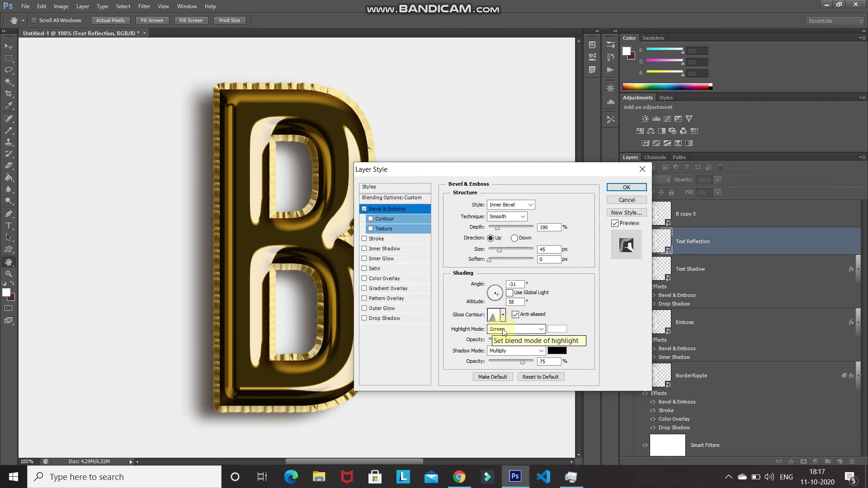
left_click(504, 332)
left_click(506, 175)
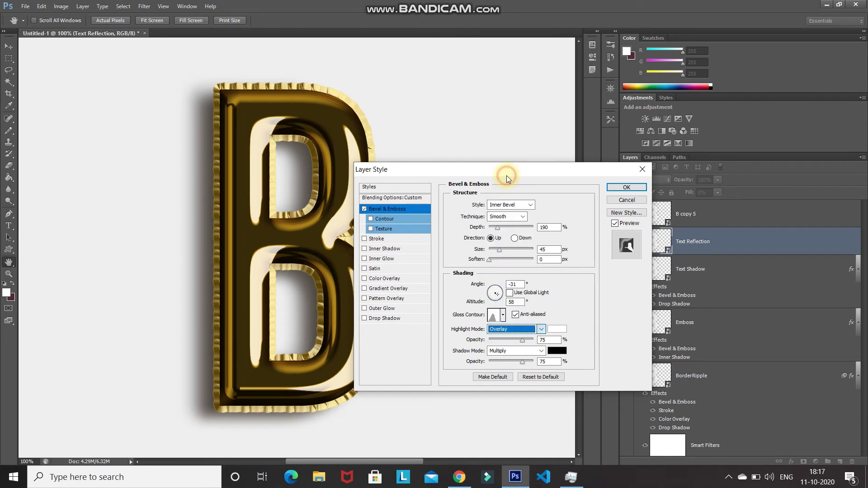
left_click(558, 329)
type("fefcdc")
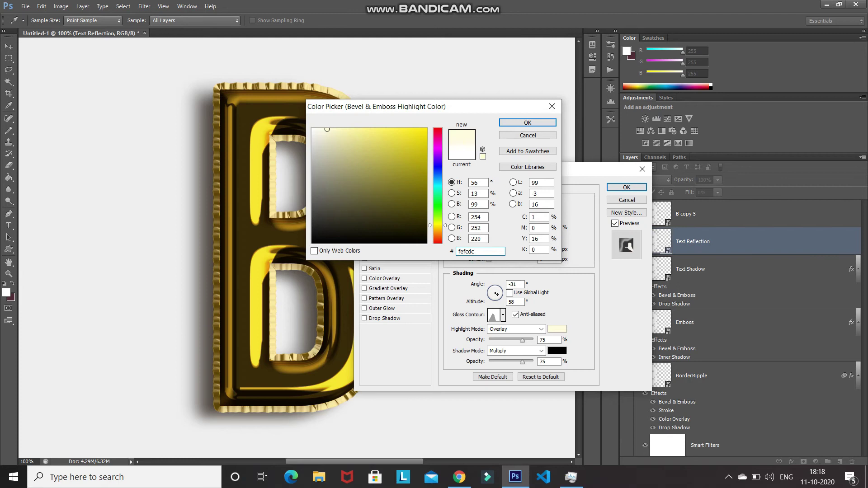
key("Return")
left_click_drag(523, 343, 540, 344)
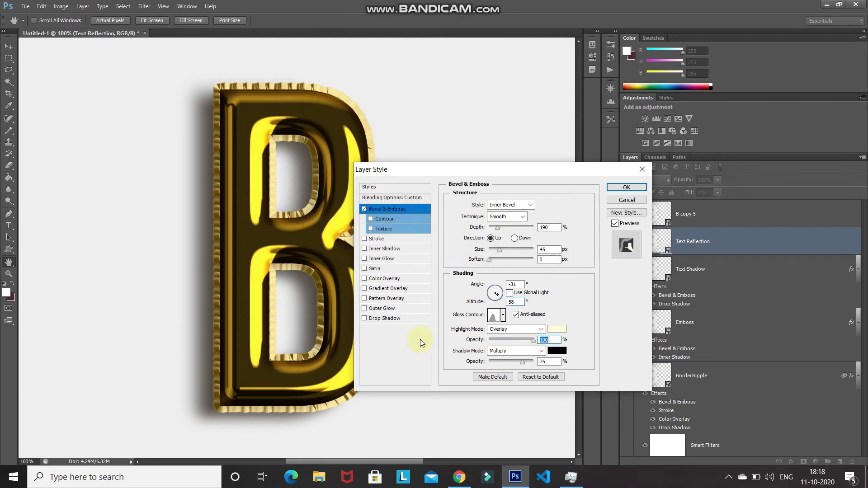
Make bevel shadows Overlay in gold d7b643 at 90% opacity, then toggle the bevel to compare.
left_click(498, 353)
left_click(499, 196)
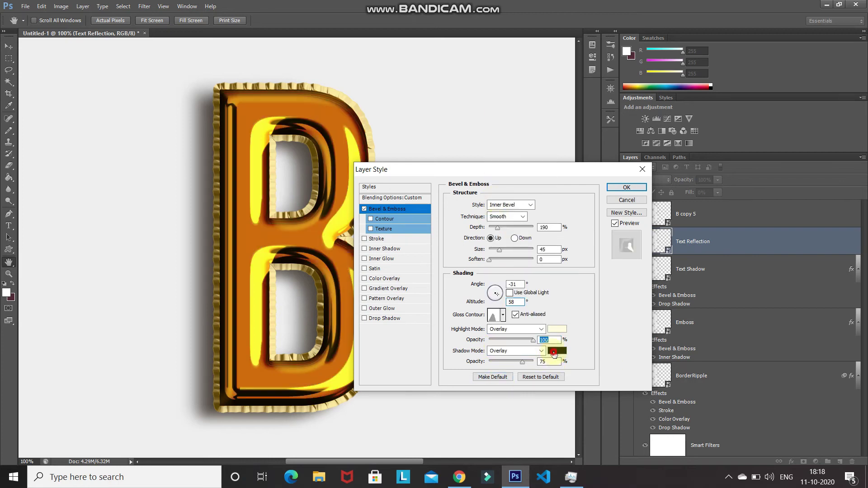
left_click(556, 351)
type("d7b643")
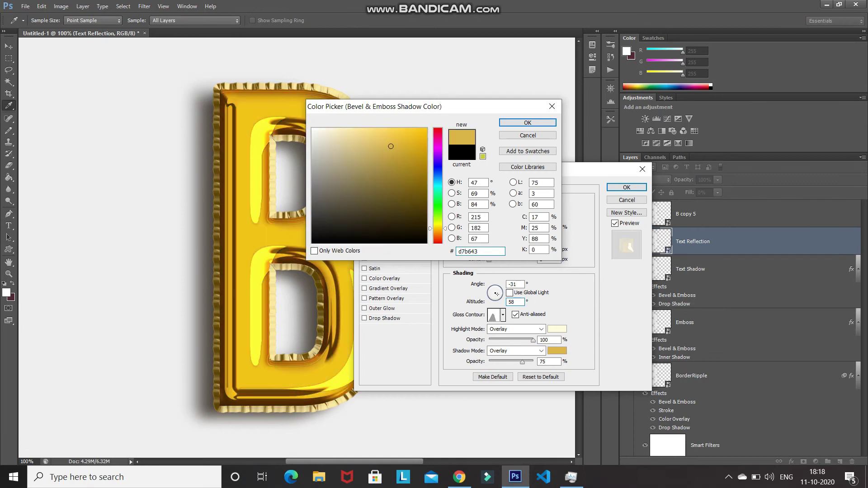
key("Return")
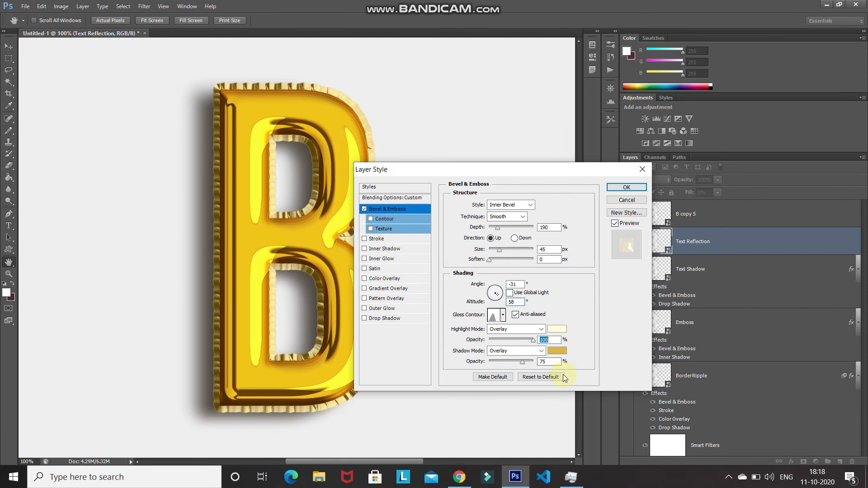
double_click(546, 362)
type("90")
key("Tab")
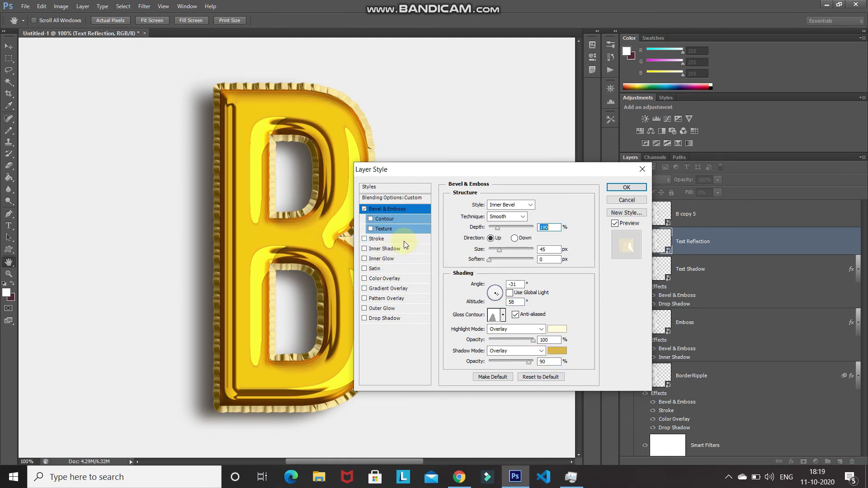
left_click(362, 209)
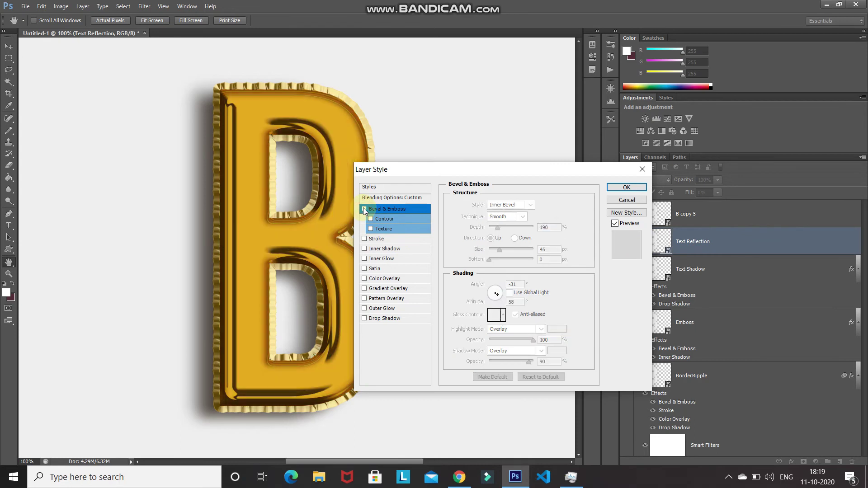
left_click(363, 209)
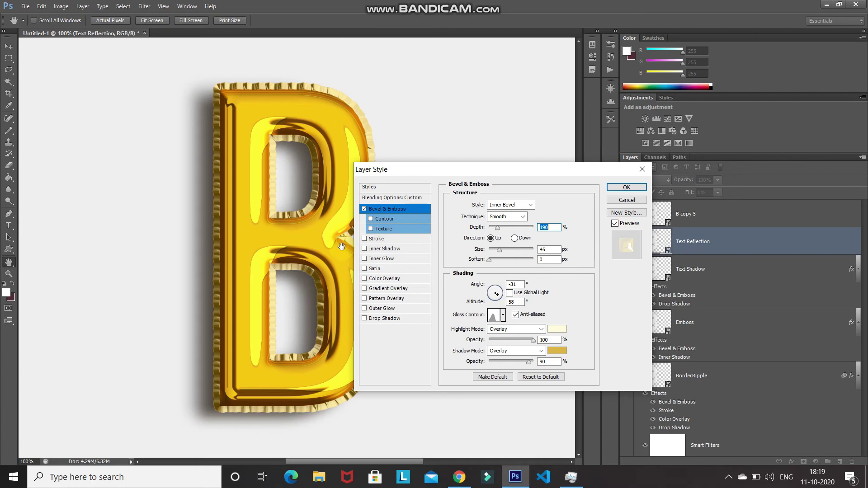
Add an inner shadow blending as Darker Color with dark gold colour 6a5102.
left_click(395, 249)
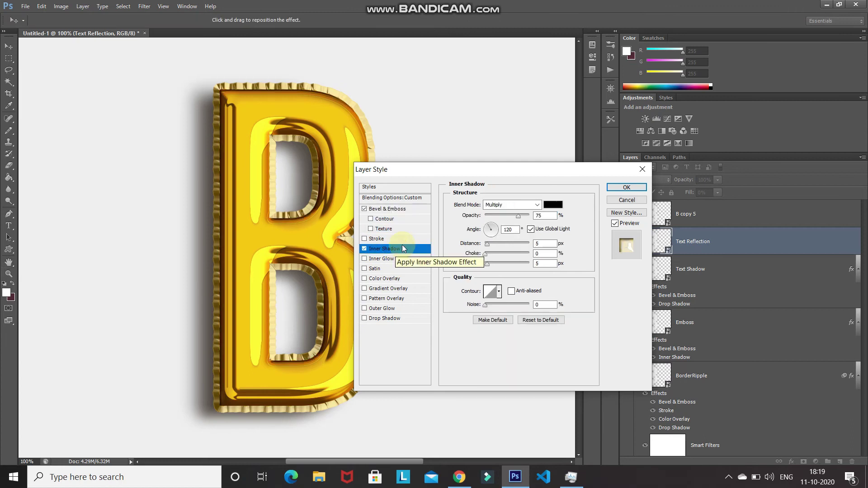
left_click(498, 206)
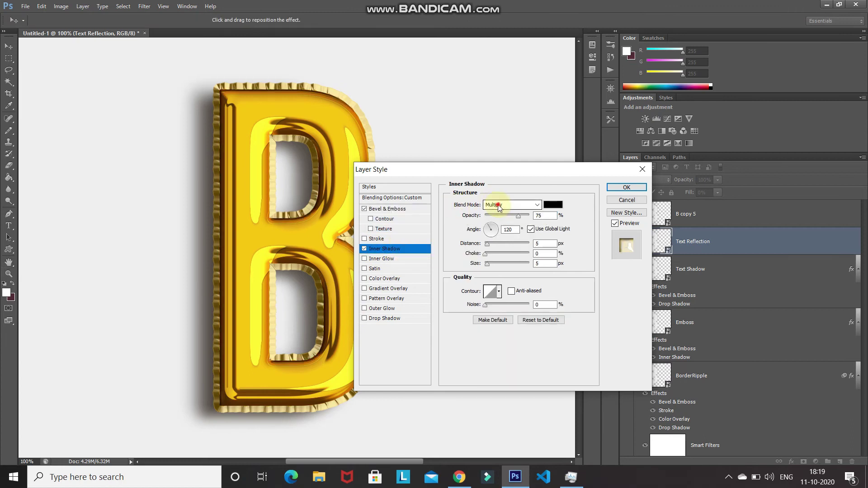
left_click(496, 72)
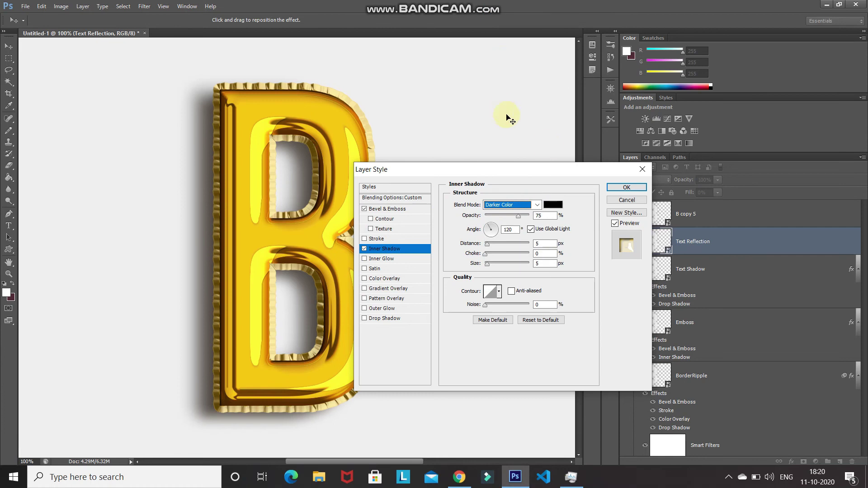
left_click(553, 205)
type("6a5102")
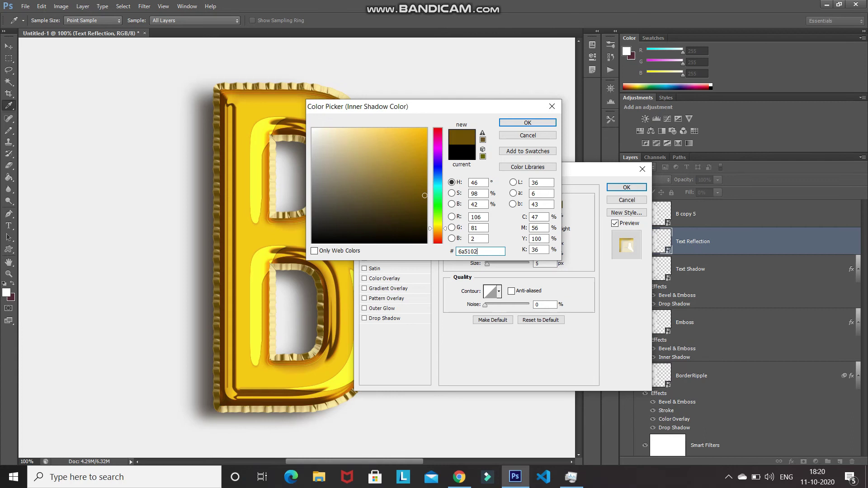
key("Return")
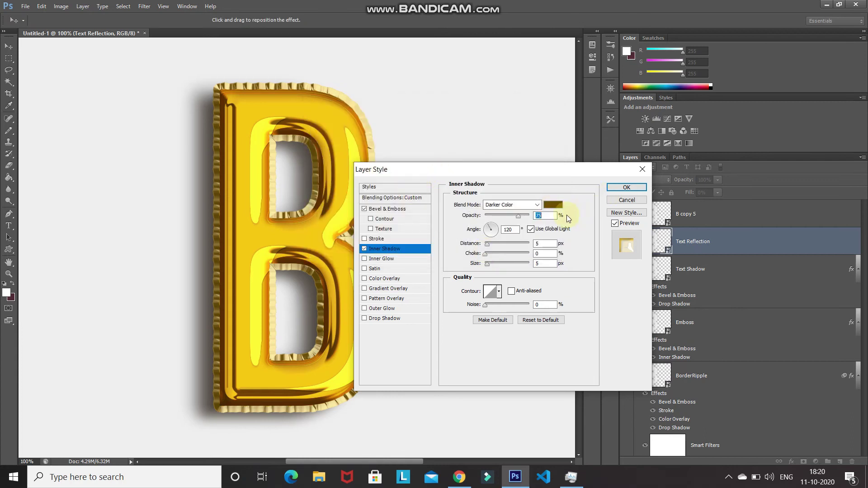
Set inner shadow opacity 100%, local angle 164°, distance 0, choke and size 45, and apply.
type("100")
left_click(531, 229)
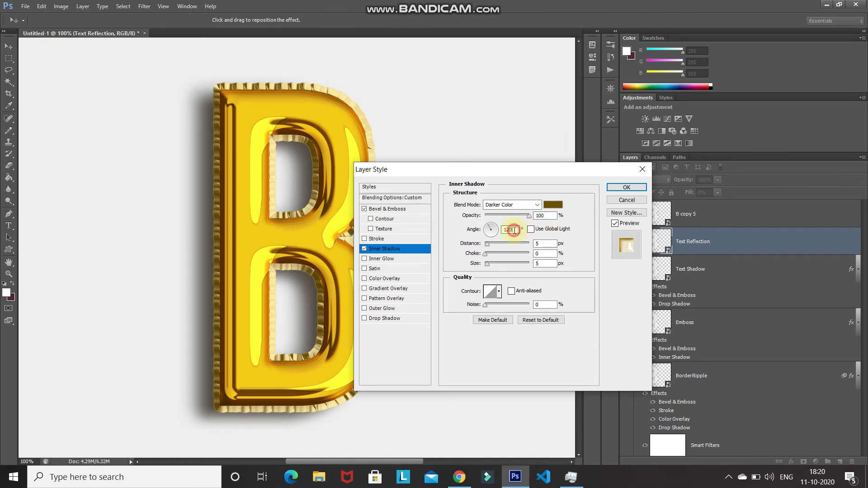
double_click(509, 230)
type("164")
left_click(540, 245)
type("0")
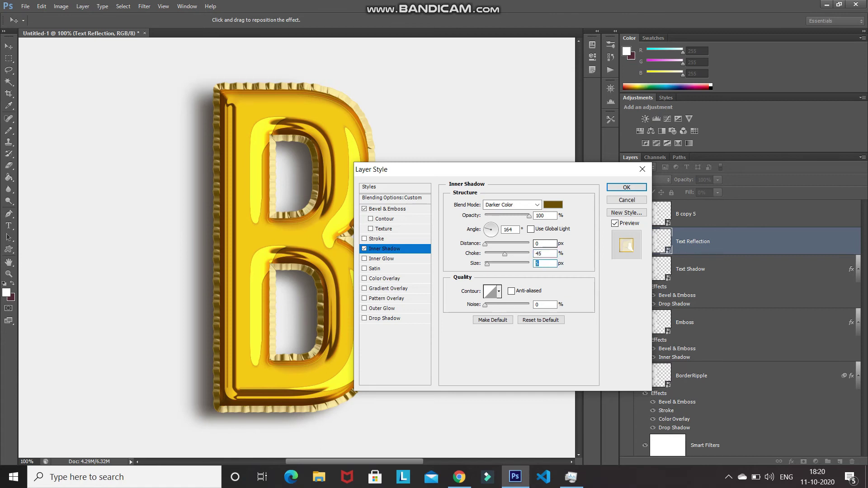
type("45")
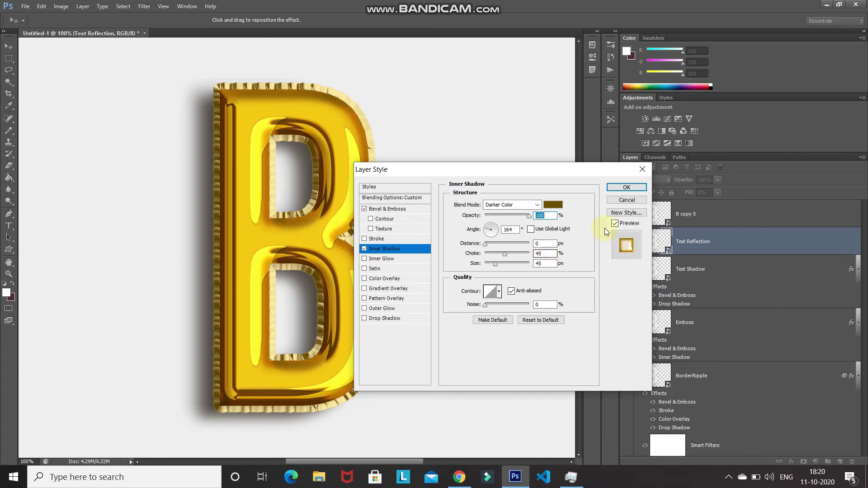
left_click(619, 190)
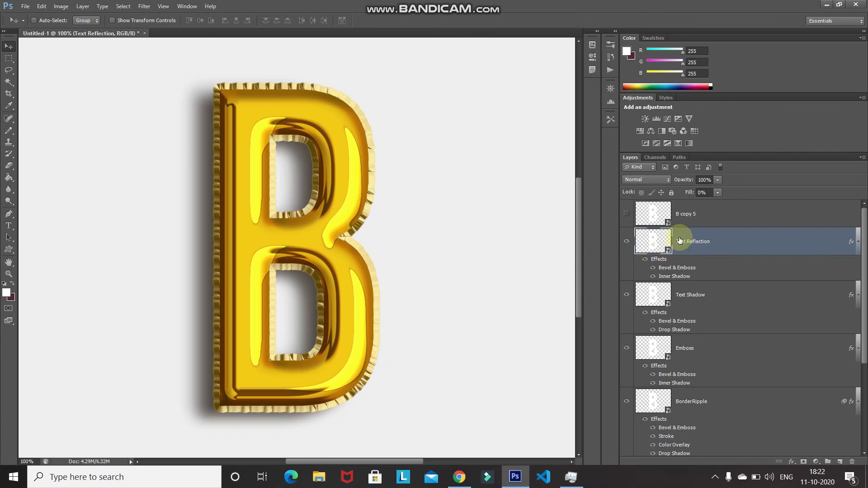
Unhide B copy 5, rename it 'Text Ripple' and set its Fill to 0%.
left_click(713, 220)
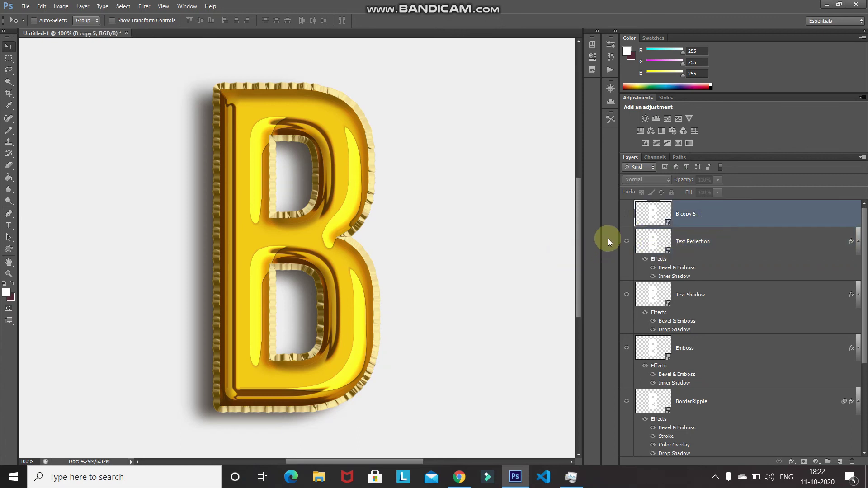
left_click(626, 215)
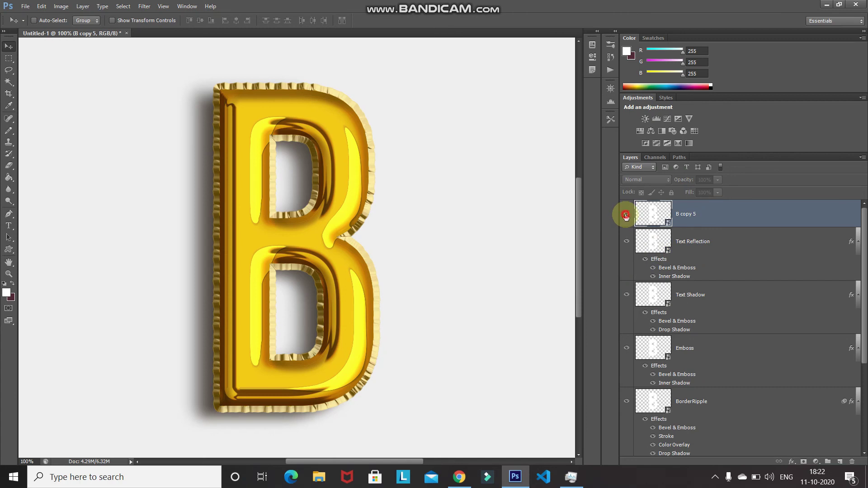
left_click(626, 214)
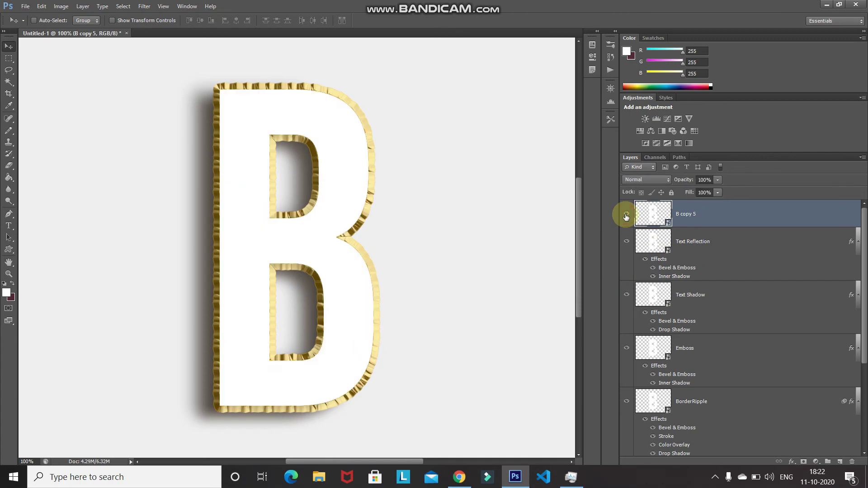
double_click(686, 214)
type("Text Ripple")
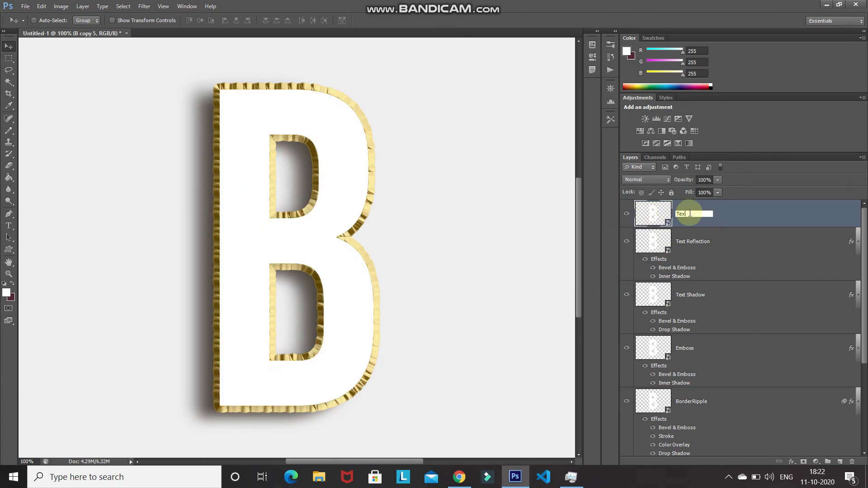
key("Return")
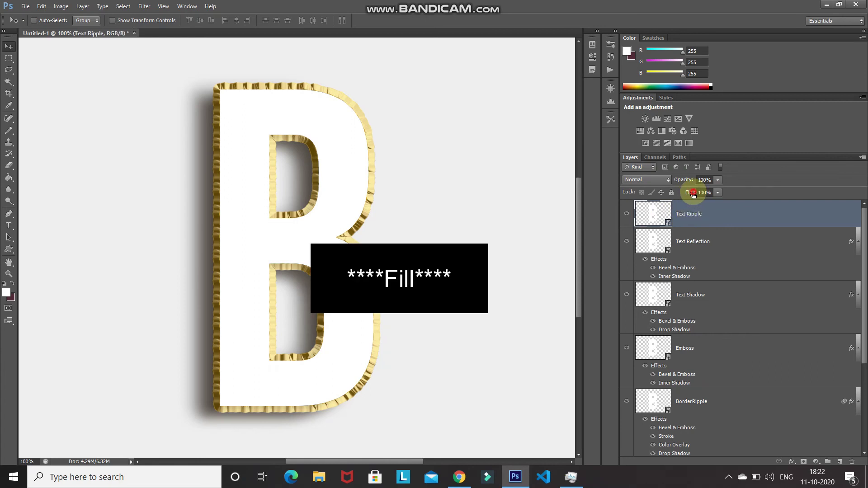
left_click_drag(693, 195, 615, 197)
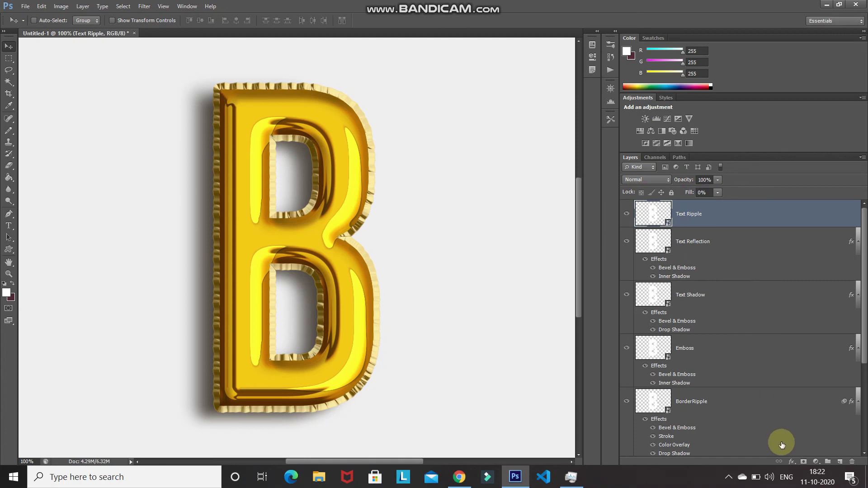
left_click(791, 462)
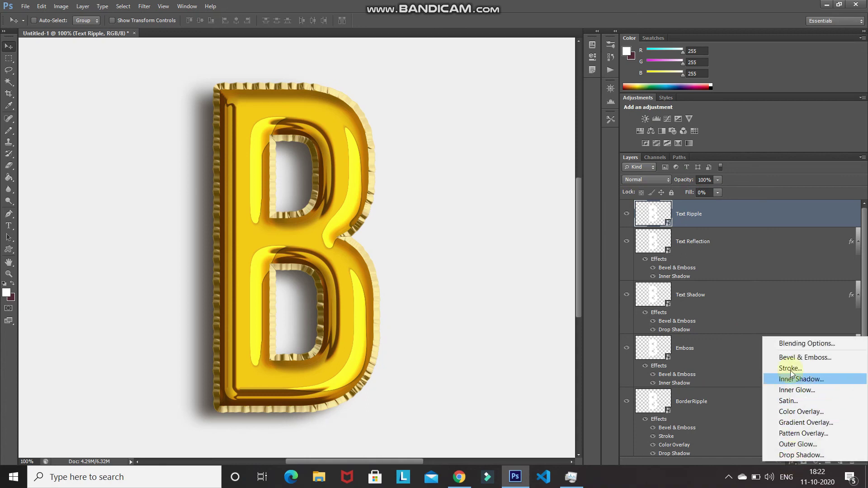
Enable Bevel & Emboss on Text Ripple with Chisel Soft technique, depth 160 and size 30.
left_click(794, 344)
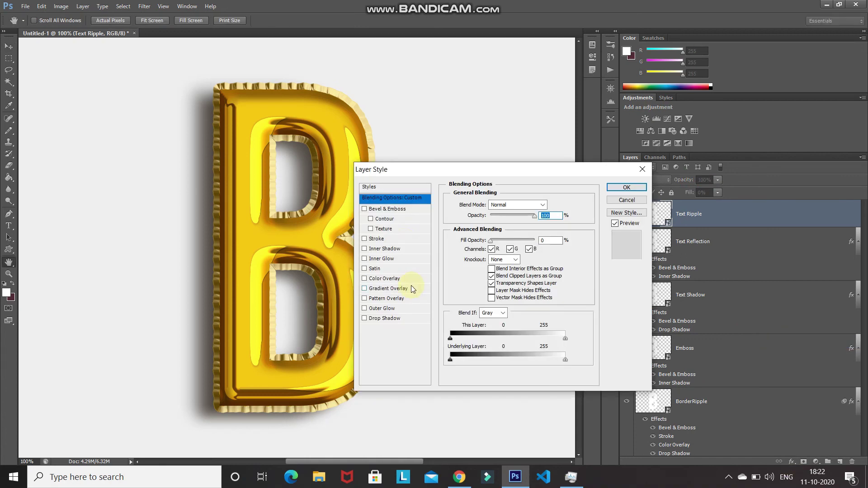
left_click(392, 209)
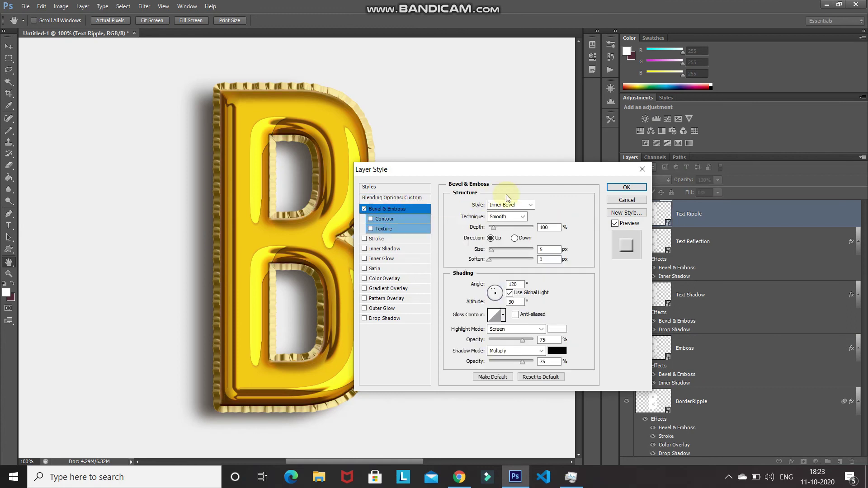
left_click(505, 217)
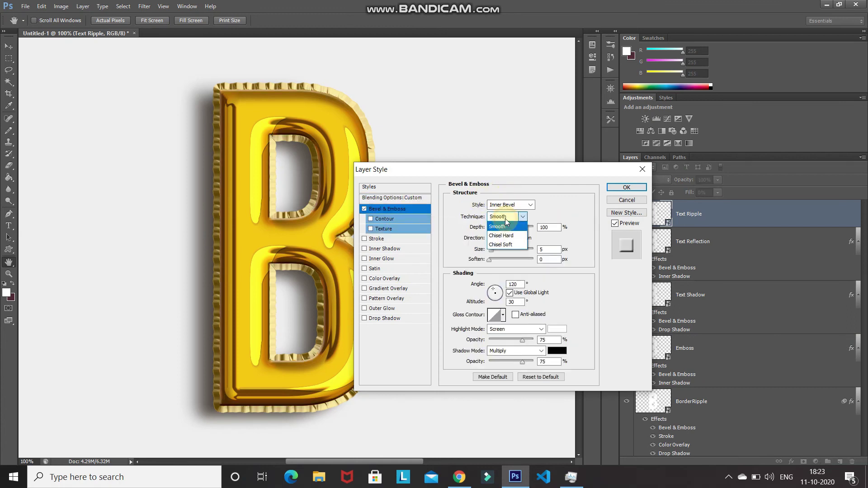
left_click(503, 244)
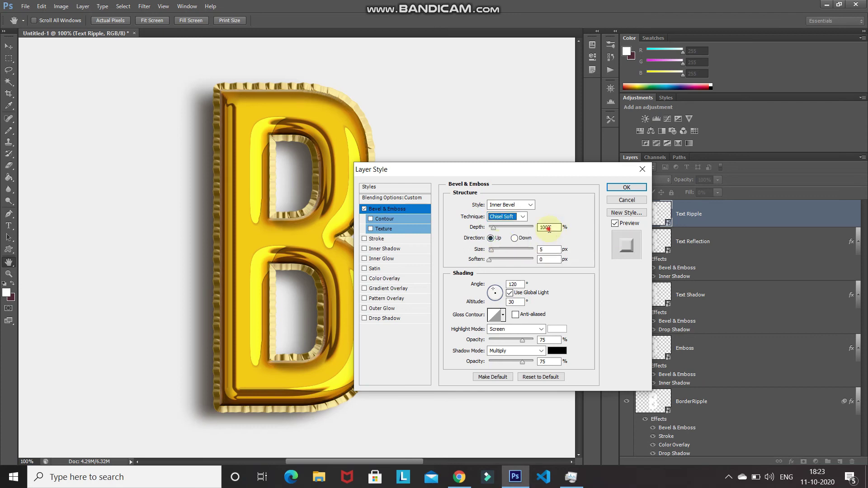
double_click(547, 227)
type("160")
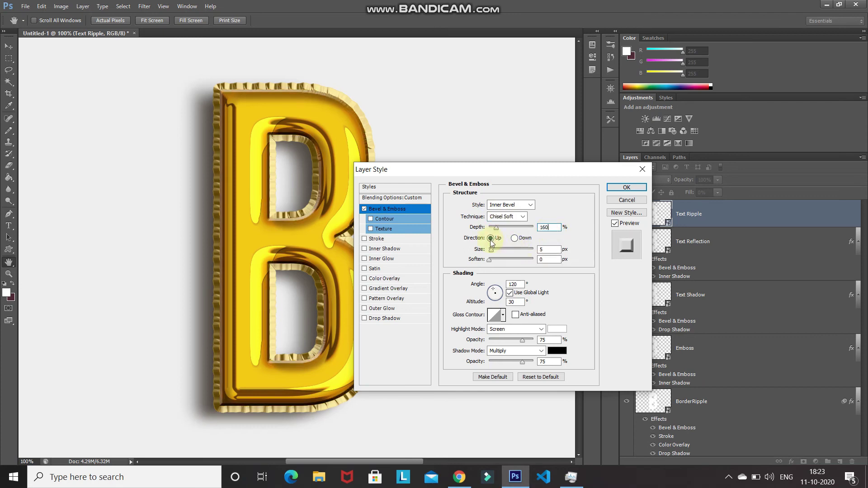
double_click(545, 249)
key("BackSpace")
type("30")
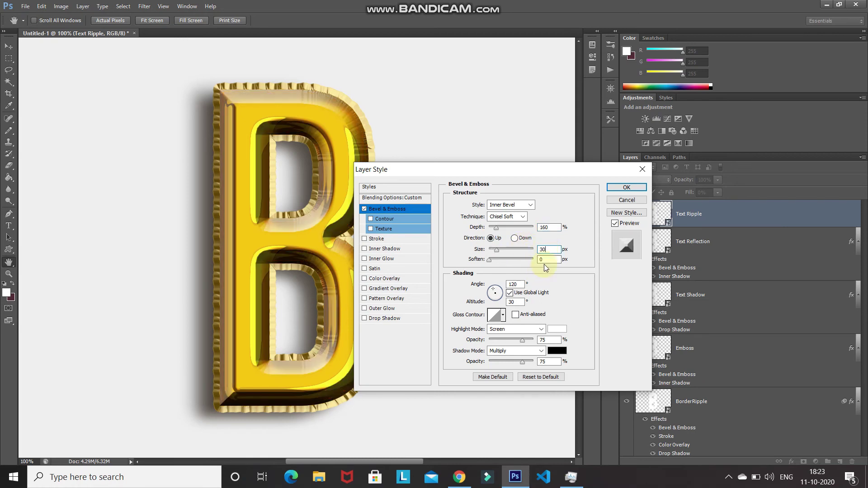
Set bevel shading to angle 18, altitude 21 without global light, anti-aliased Sawtooth 1 gloss contour.
left_click(509, 294)
double_click(515, 284)
type("18")
key("Tab")
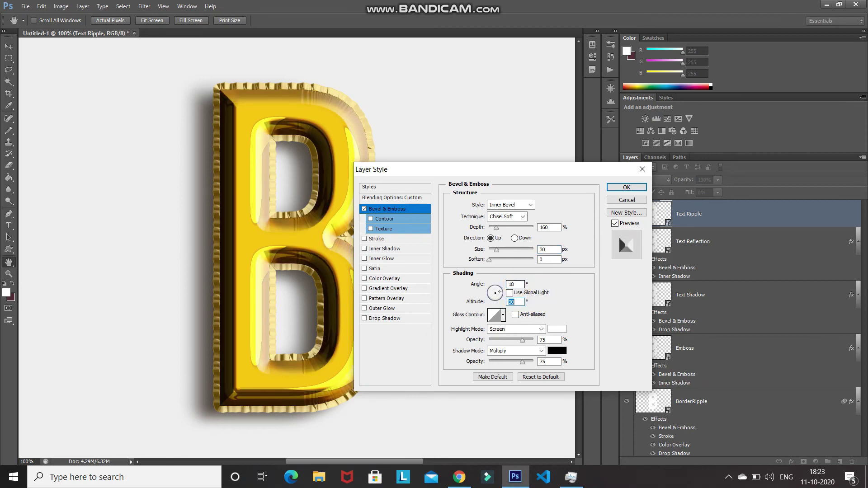
type("21")
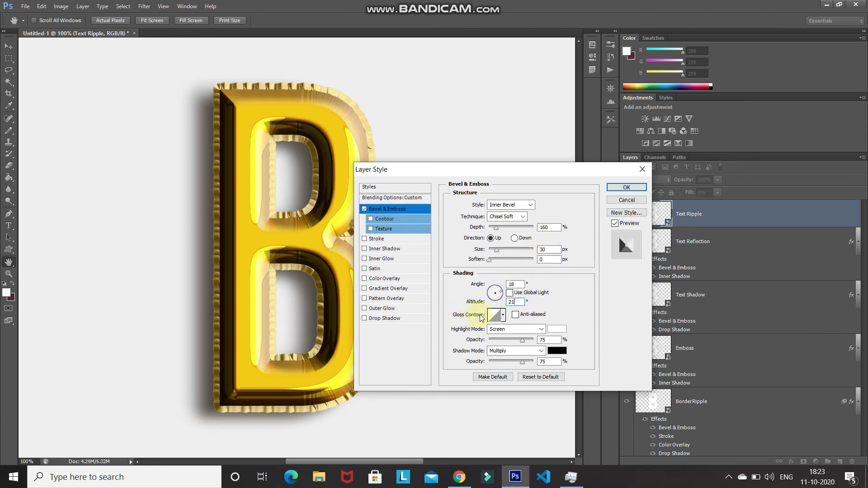
left_click(503, 315)
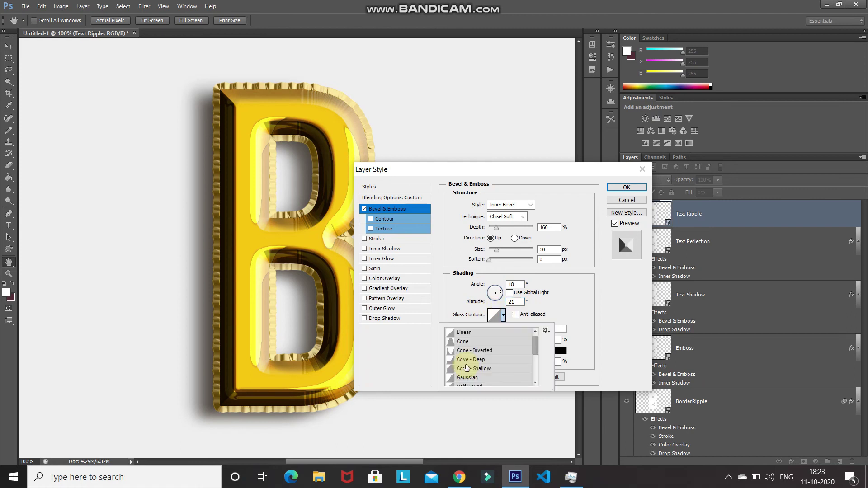
scroll(466, 367, "down", 2)
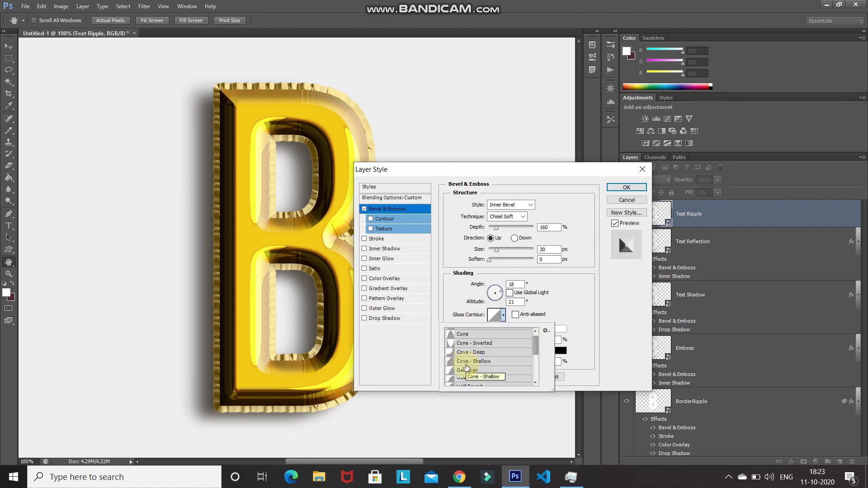
scroll(466, 368, "down", 5)
double_click(467, 367)
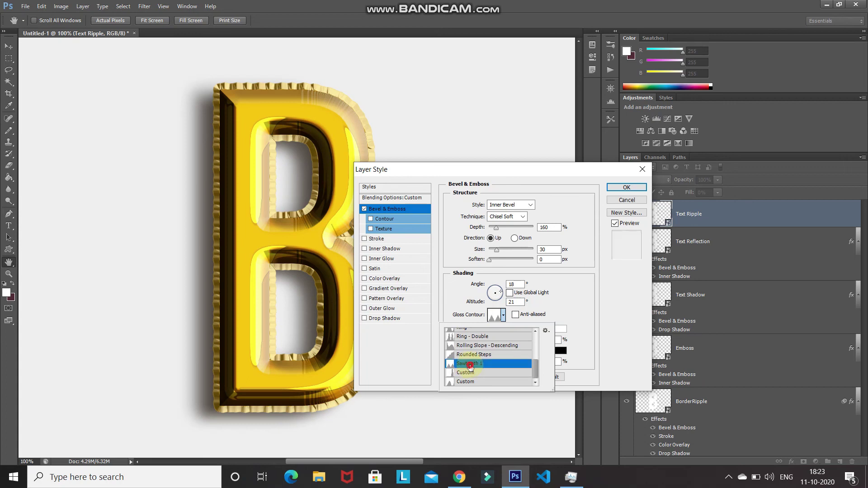
left_click(514, 315)
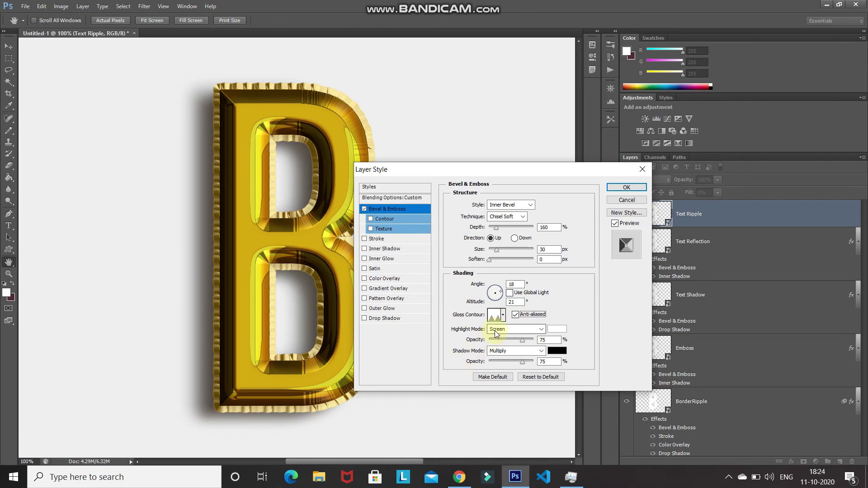
Make the bevel highlight Normal mode at 90% opacity.
left_click(495, 333)
left_click(506, 29)
left_click(559, 329)
key("Escape")
double_click(550, 337)
type("90")
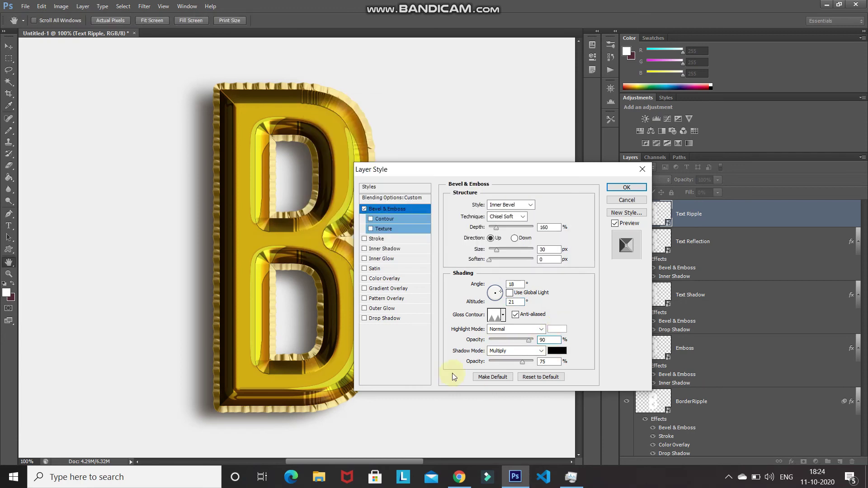
Make the bevel shadow Normal, white, 50% opacity, and apply the layer style.
left_click(496, 352)
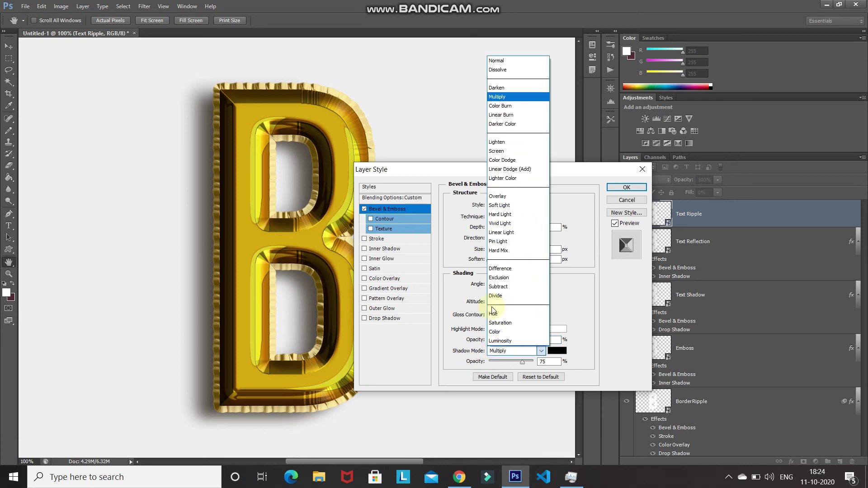
left_click(497, 57)
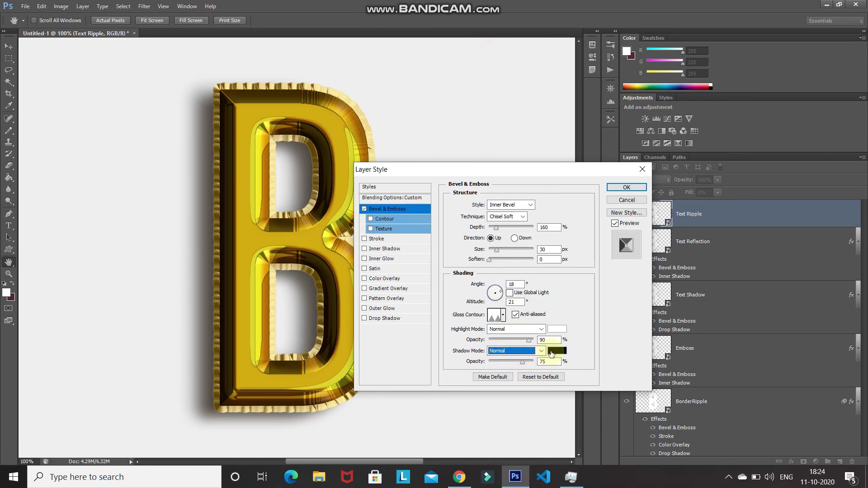
left_click(552, 353)
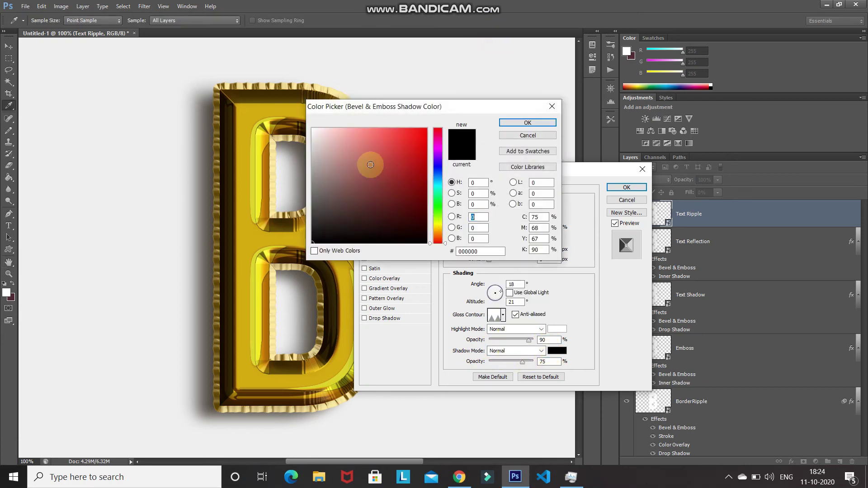
left_click(312, 70)
left_click(523, 122)
double_click(548, 361)
type("7")
key("BackSpace")
type("50")
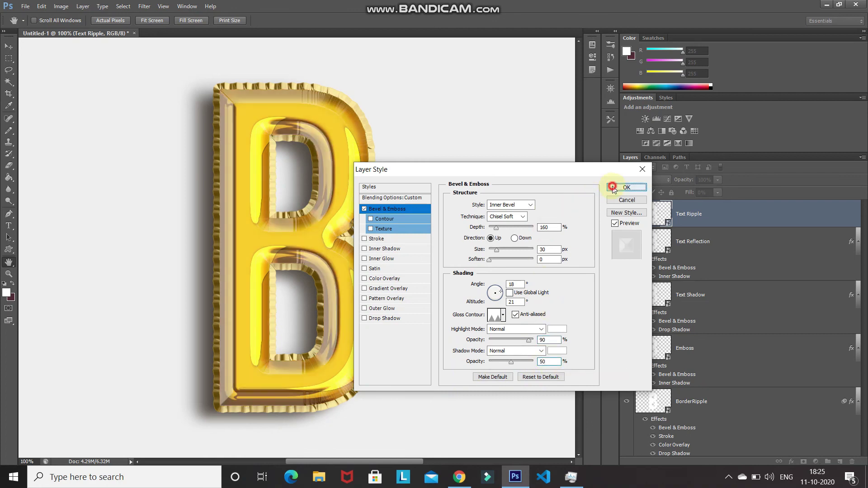
left_click(626, 187)
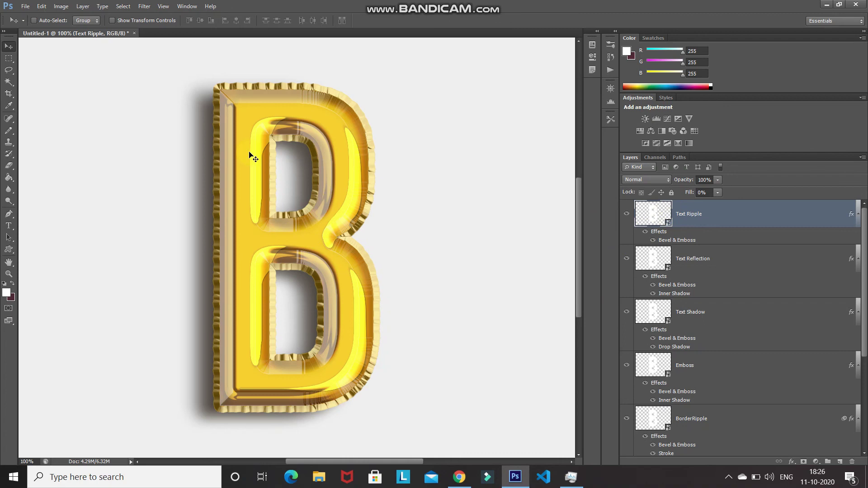
Apply the Filter > Distort > Ripple filter to the Text Ripple layer.
left_click(144, 7)
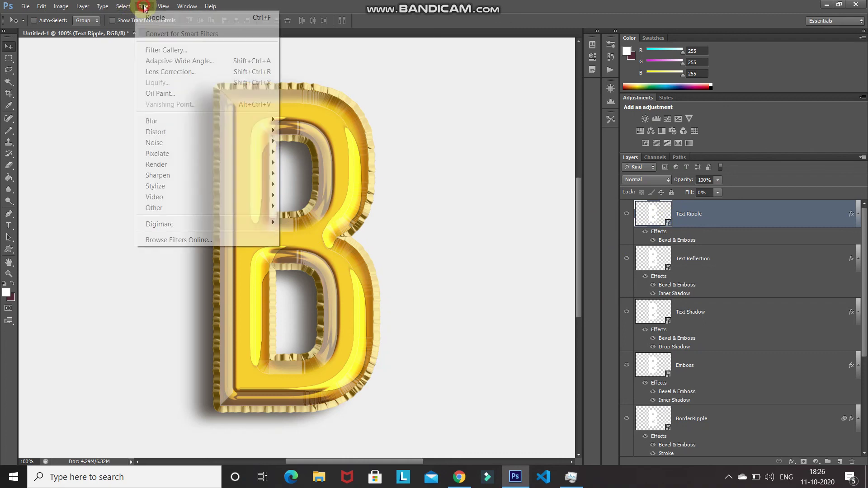
mouse_move(156, 131)
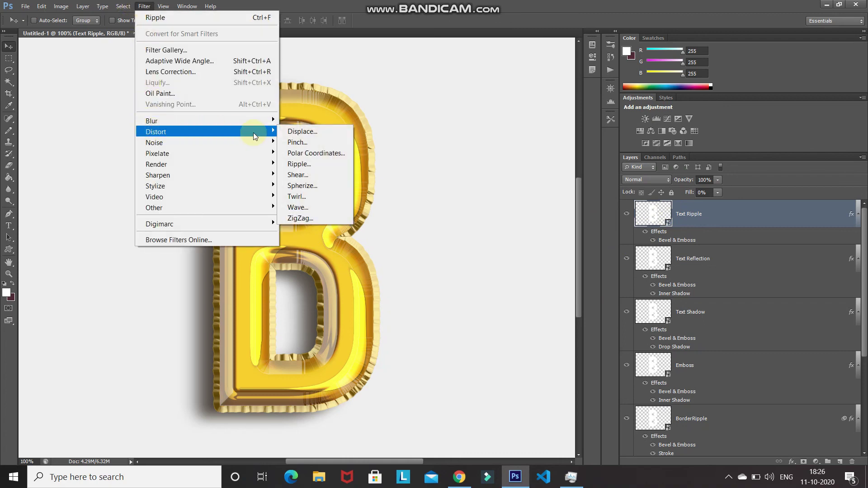
left_click(307, 164)
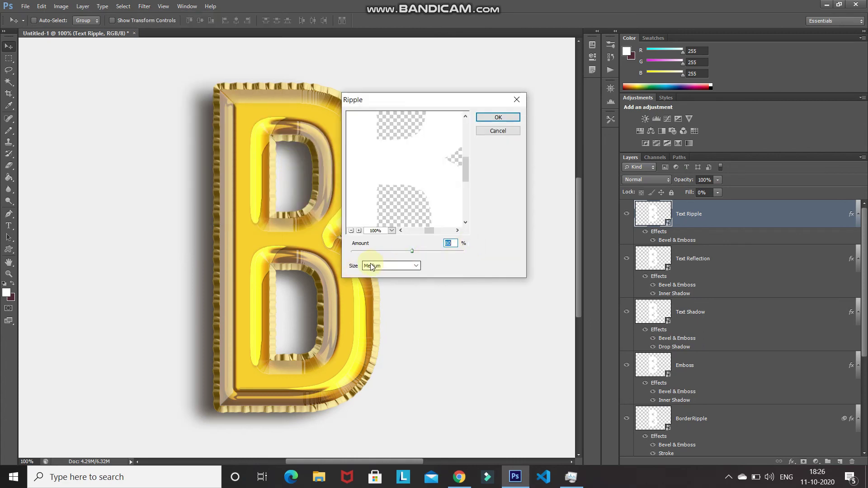
left_click(504, 118)
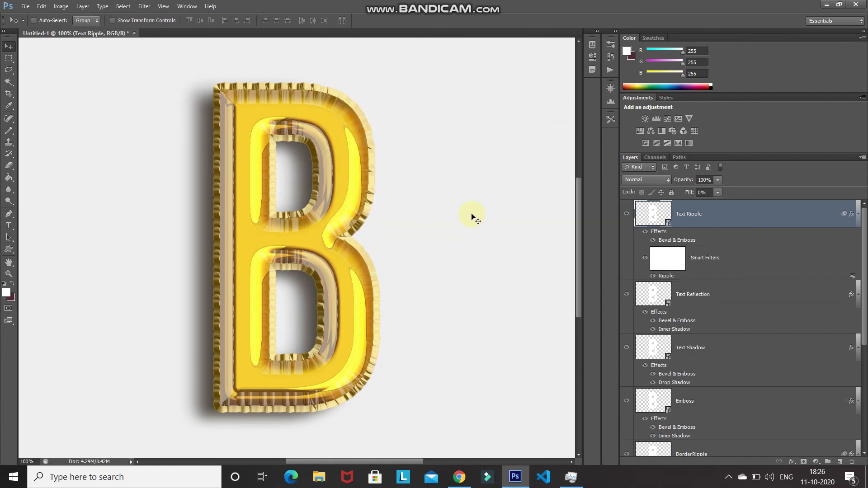
Set the Text Ripple layer's blend mode to Soft Light and opacity to 18%.
left_click(633, 179)
left_click(633, 335)
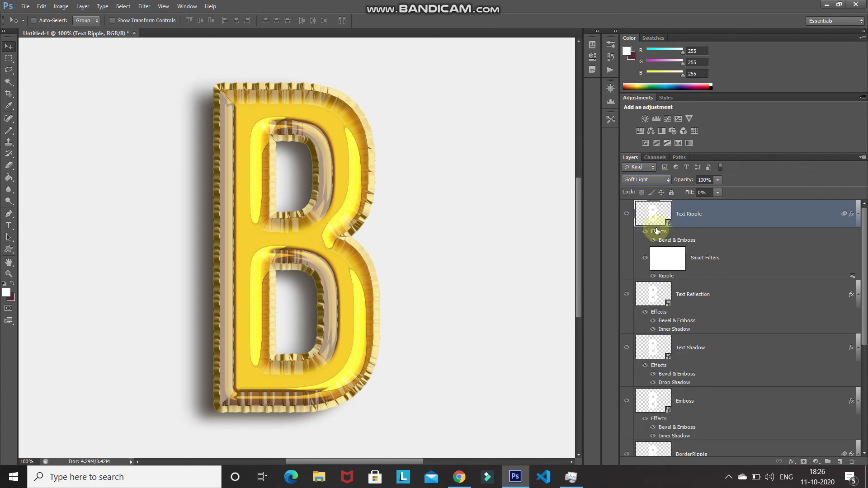
left_click(705, 179)
type("18")
key("Return")
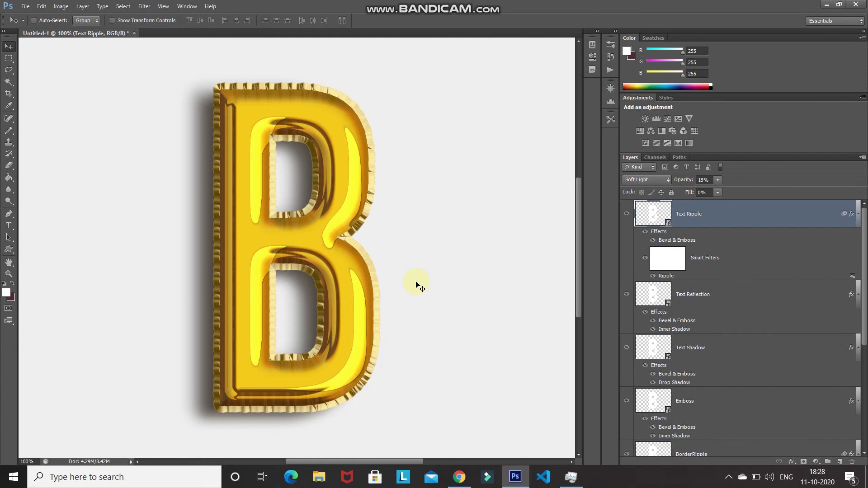
Select the layers from BorderRipple up to Text Ripple and group them as Group 1 with Ctrl+G.
scroll(702, 337, "down", 5)
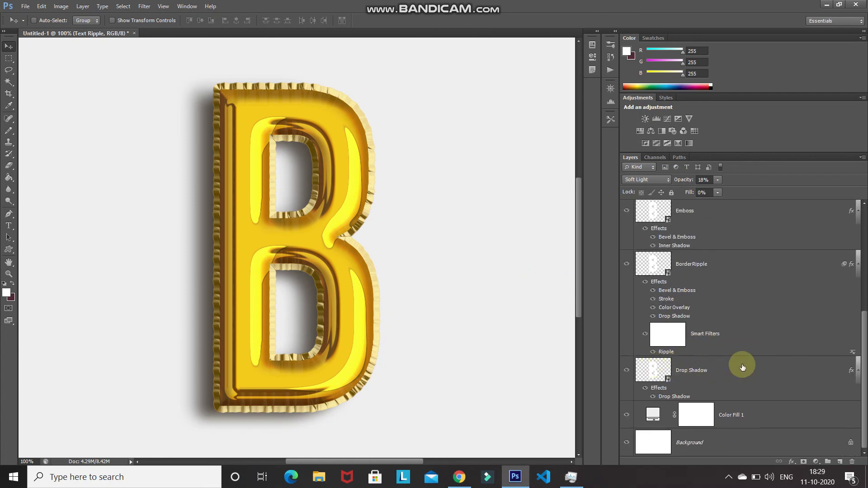
left_click(721, 272, "shift")
scroll(721, 271, "up", 5)
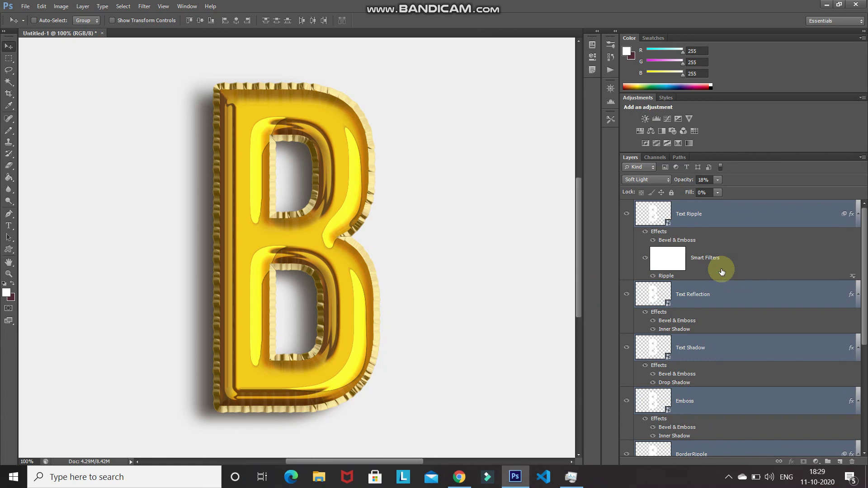
key("ctrl+g")
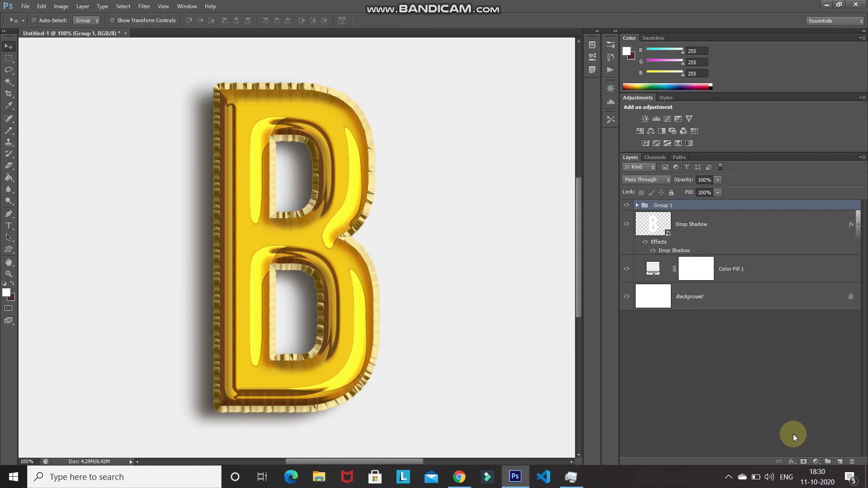
Add a Vibrance adjustment layer at Vibrance 5, Saturation -95, clipped to Group 1.
left_click(816, 462)
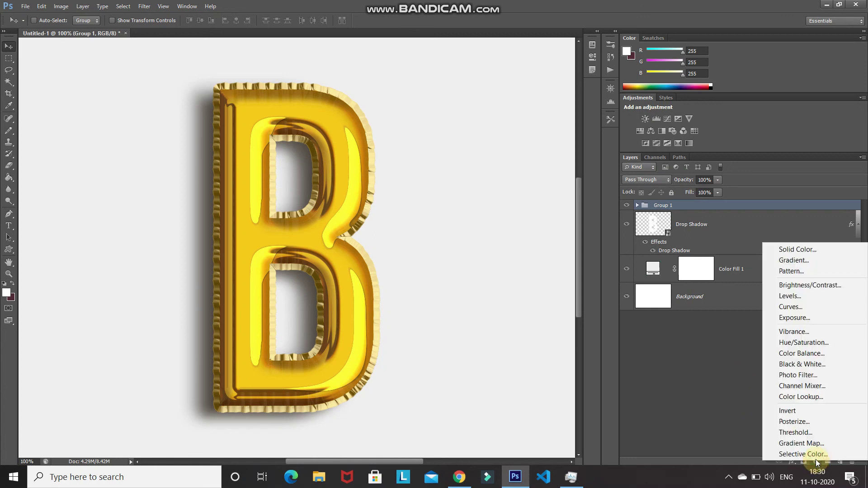
left_click(791, 332)
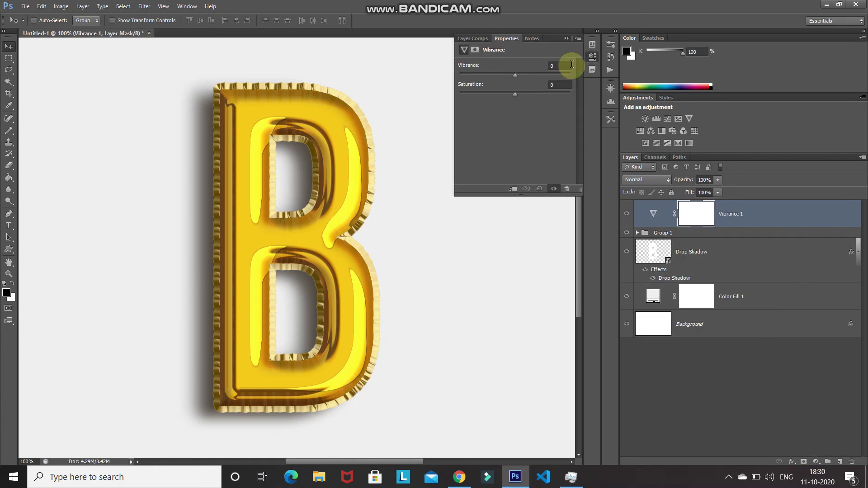
left_click(563, 66)
type("5")
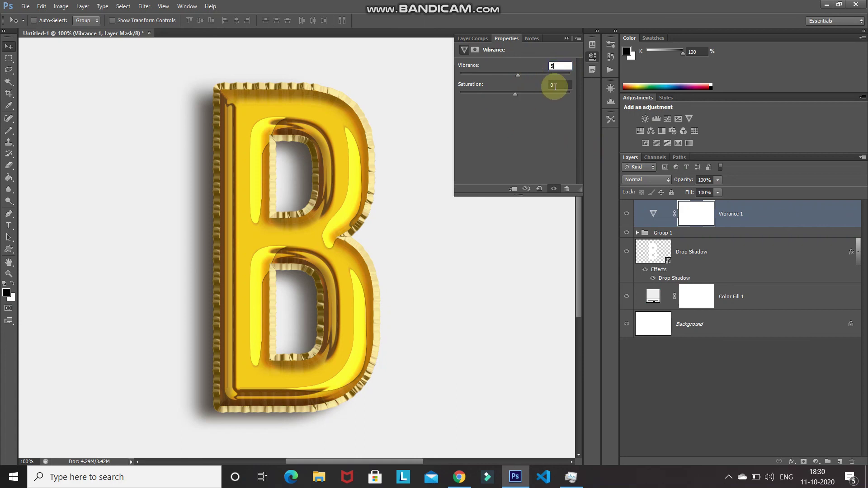
left_click(555, 86)
type("-95")
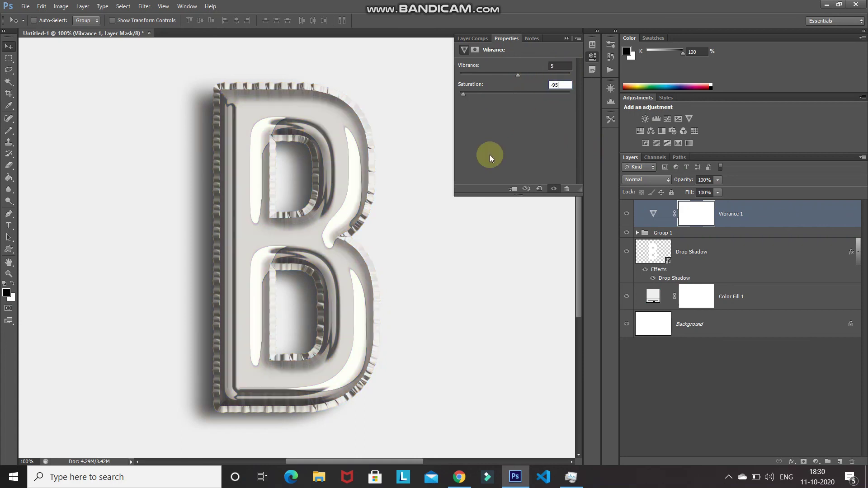
left_click(514, 189)
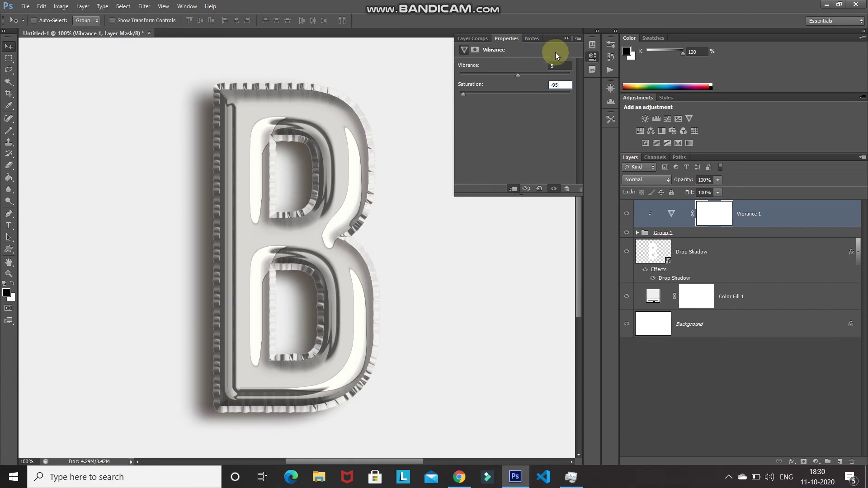
left_click(565, 38)
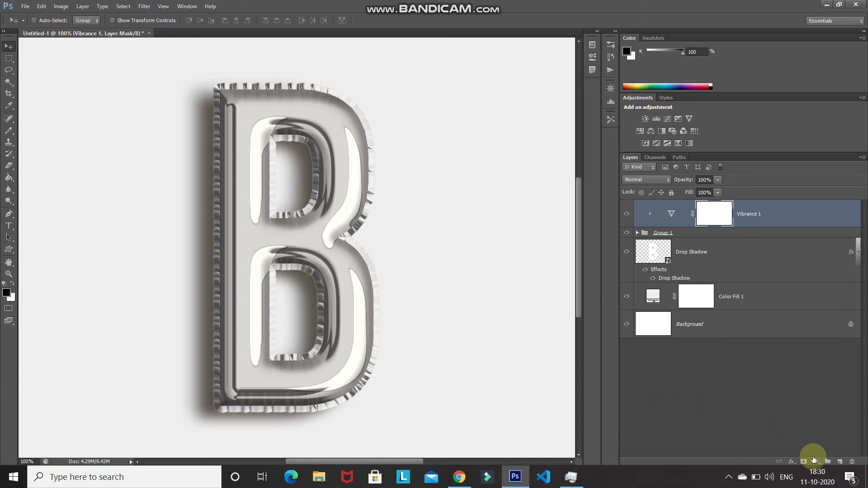
Add a clipped, colorized Hue/Saturation adjustment with Hue 39 and Saturation 61.
left_click(813, 460)
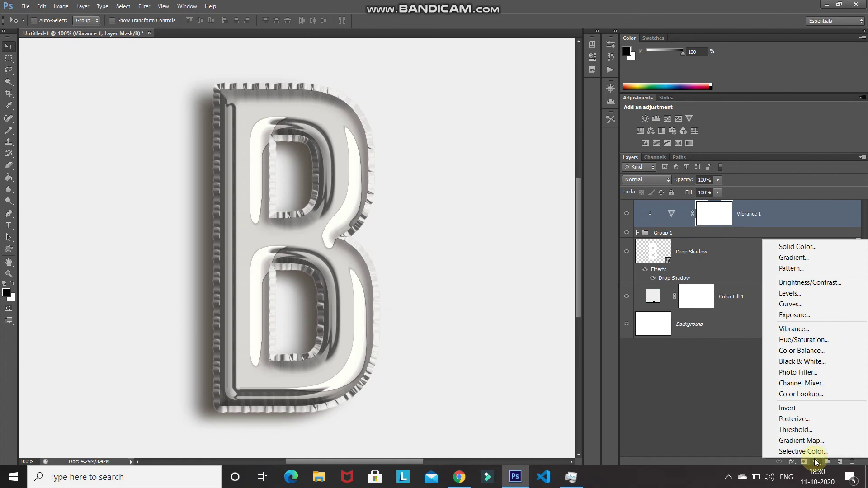
left_click(791, 339)
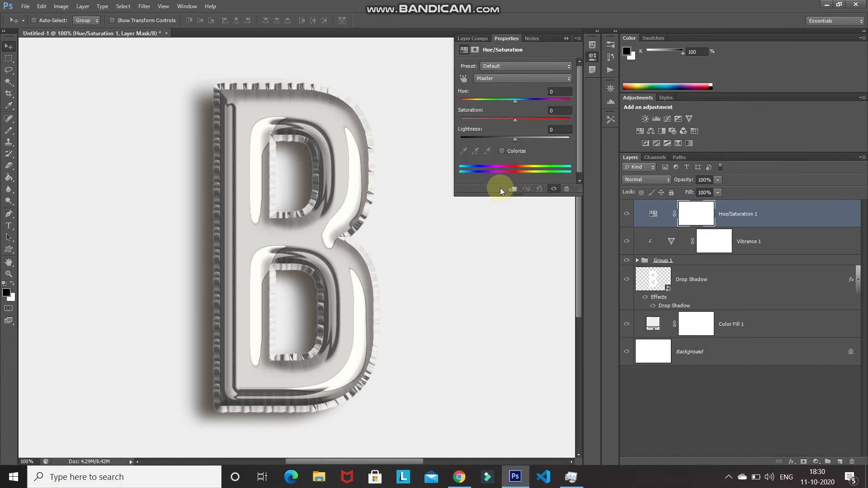
left_click(513, 188)
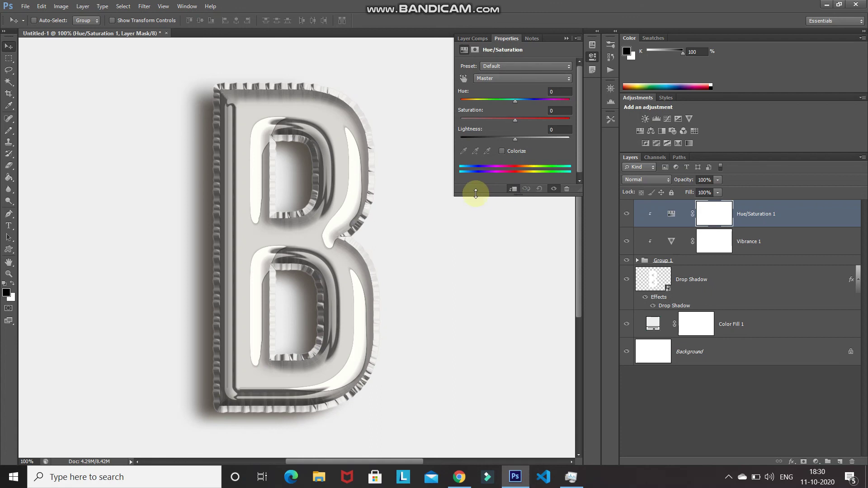
left_click(502, 152)
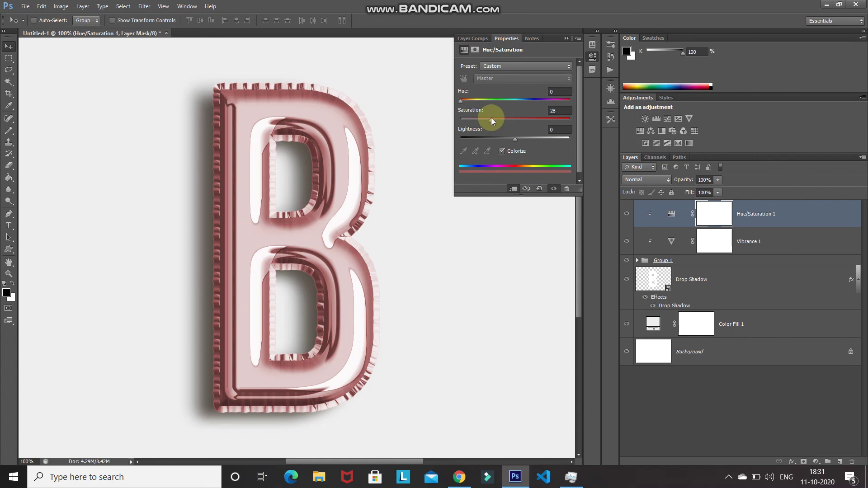
left_click_drag(495, 119, 527, 120)
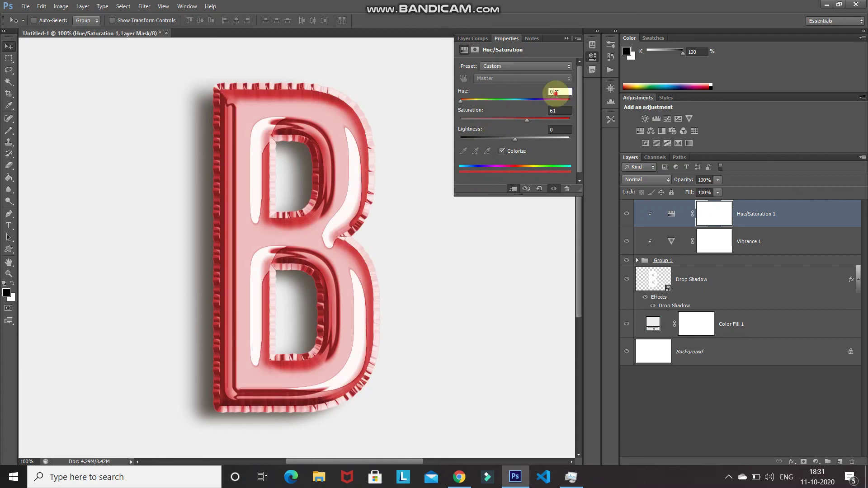
left_click(556, 91)
type("39")
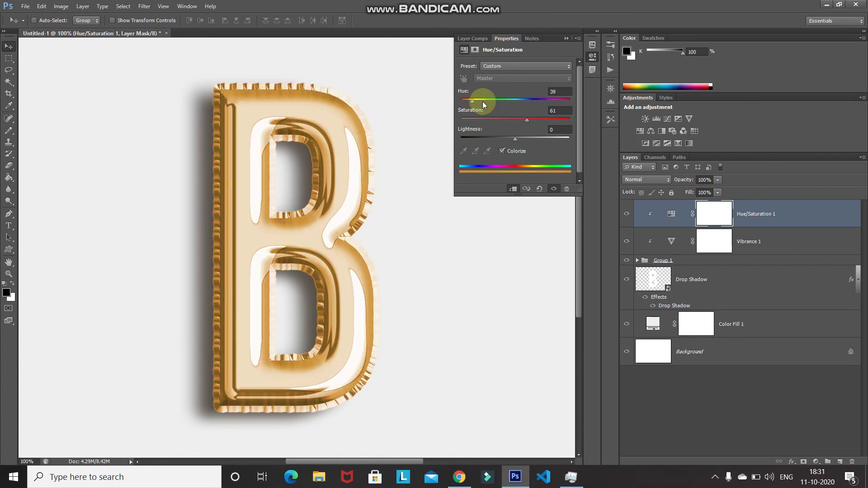
mouse_move(473, 103)
left_mouse_down()
mouse_move(462, 101)
mouse_move(472, 100)
left_mouse_up()
left_click(564, 40)
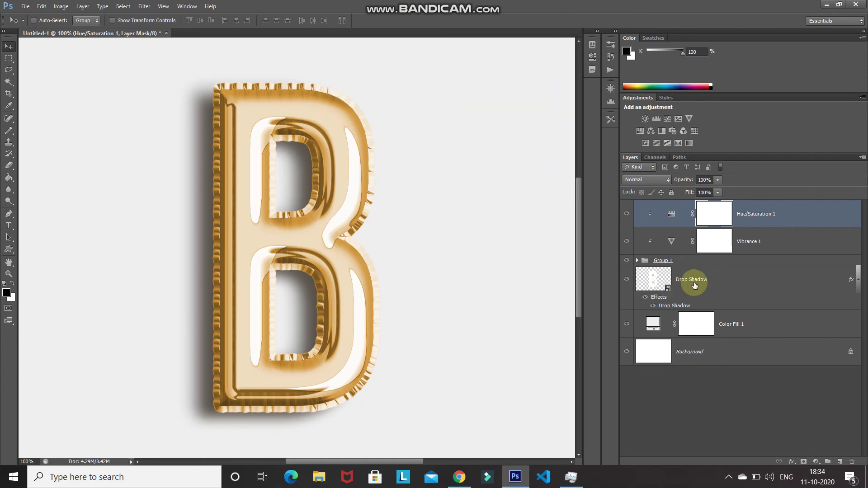
Open the Drop Shadow smart object and change its text from B to D.
double_click(646, 286)
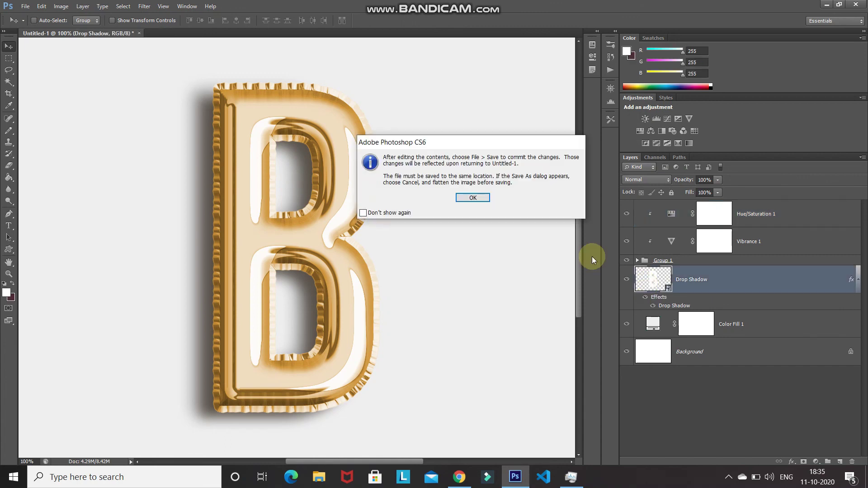
left_click(462, 199)
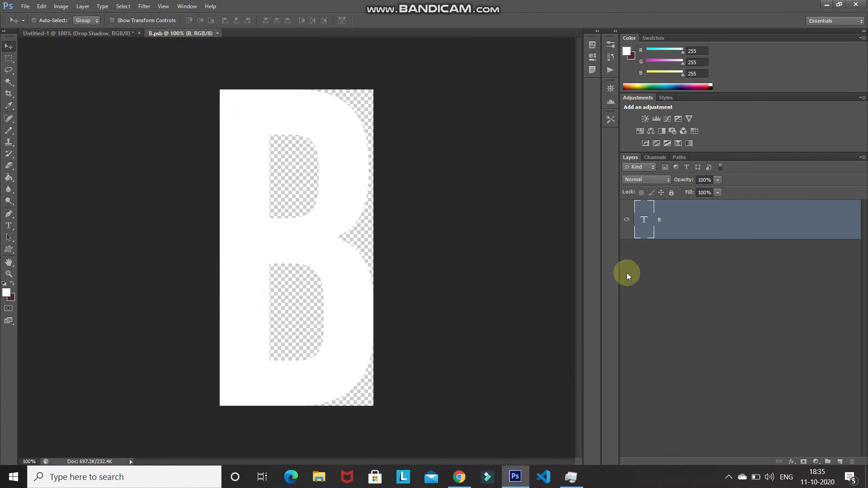
double_click(642, 228)
key("BackSpace")
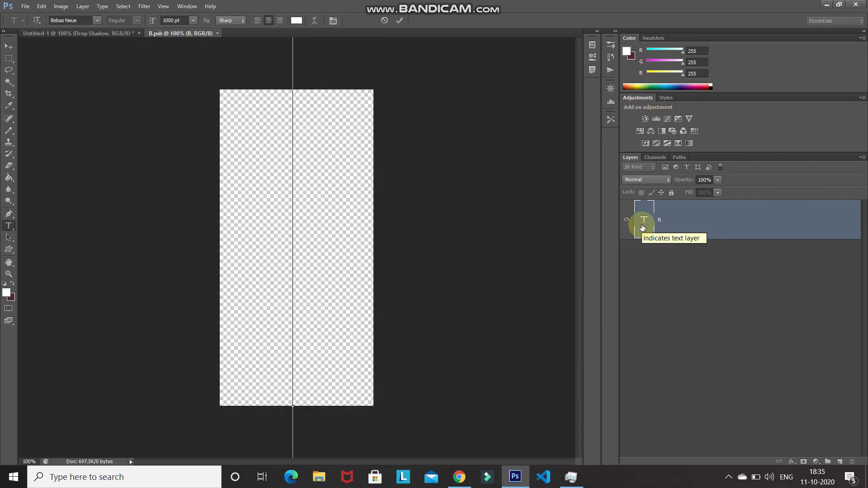
type("D")
left_click(399, 21)
key("v")
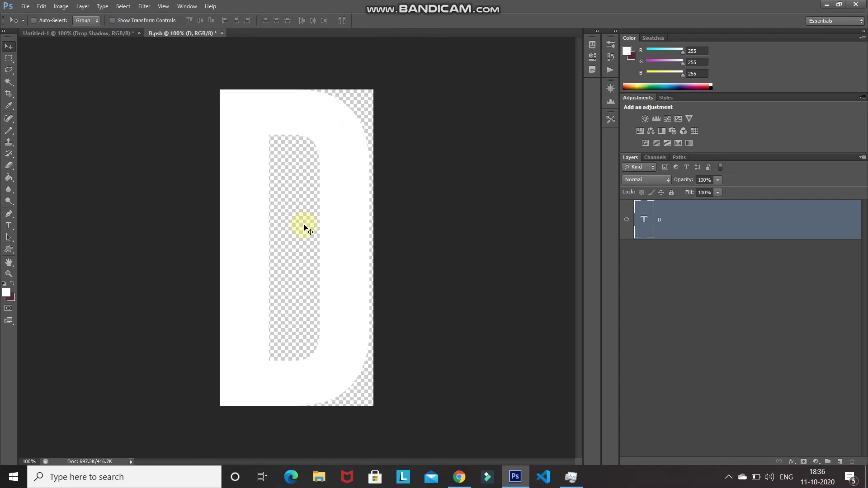
Save the smart object contents and close the B.psb document.
key("ctrl+s")
left_click(304, 224)
left_click(217, 34)
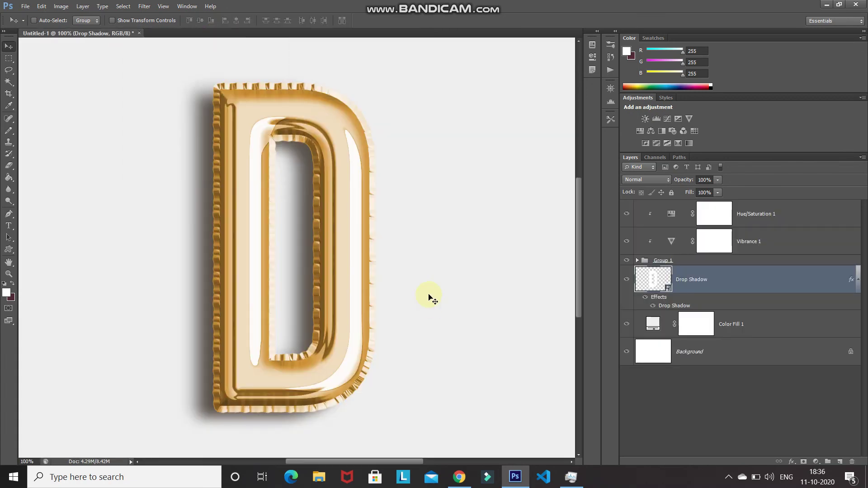